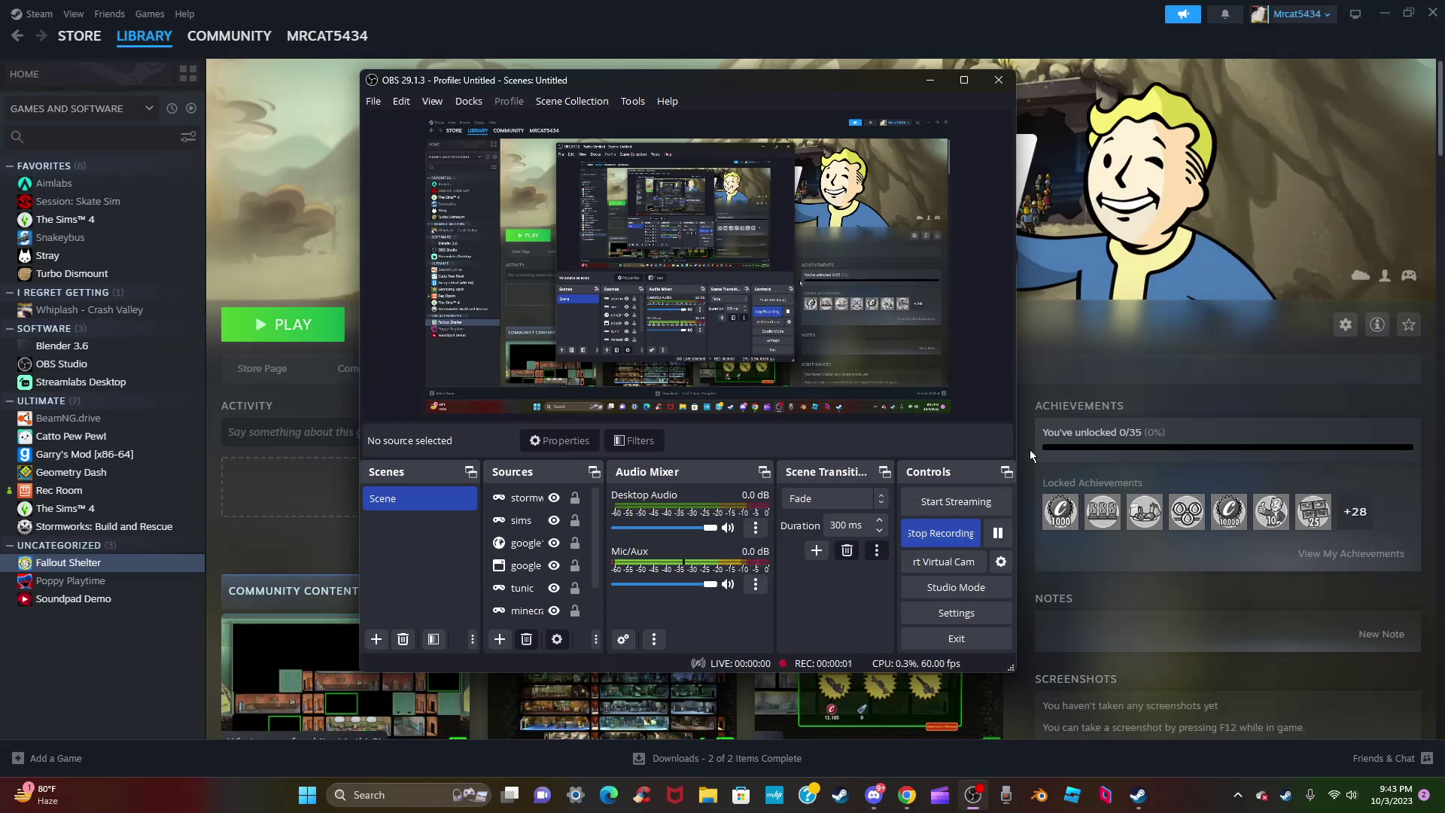
- Hide the OBS recorder so the Steam library with Fallout Shelter is in front
left_click(1031, 455)
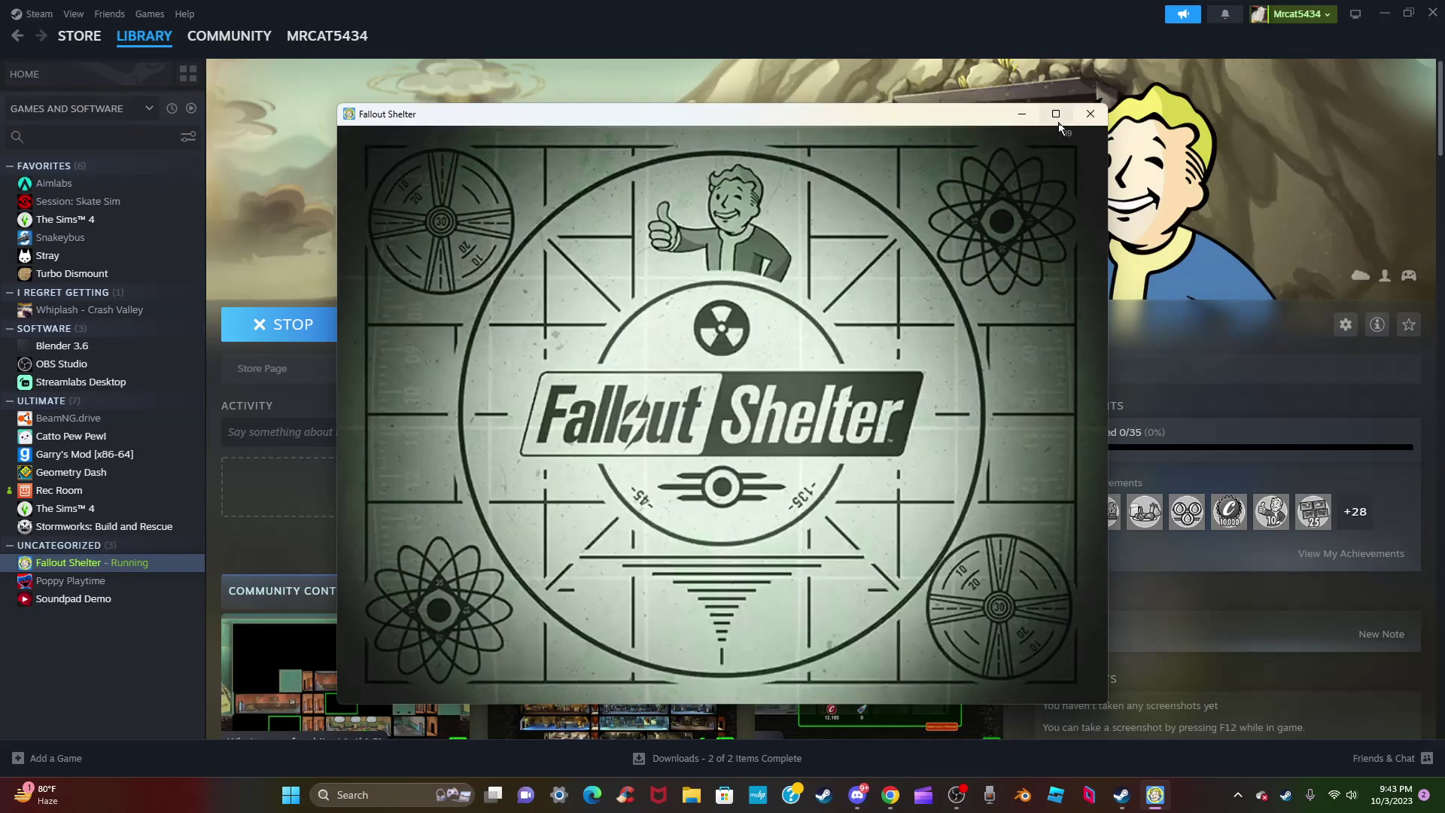
- Maximize the game window, briefly check OBS, then go to the vault selection screen
left_click(1056, 113)
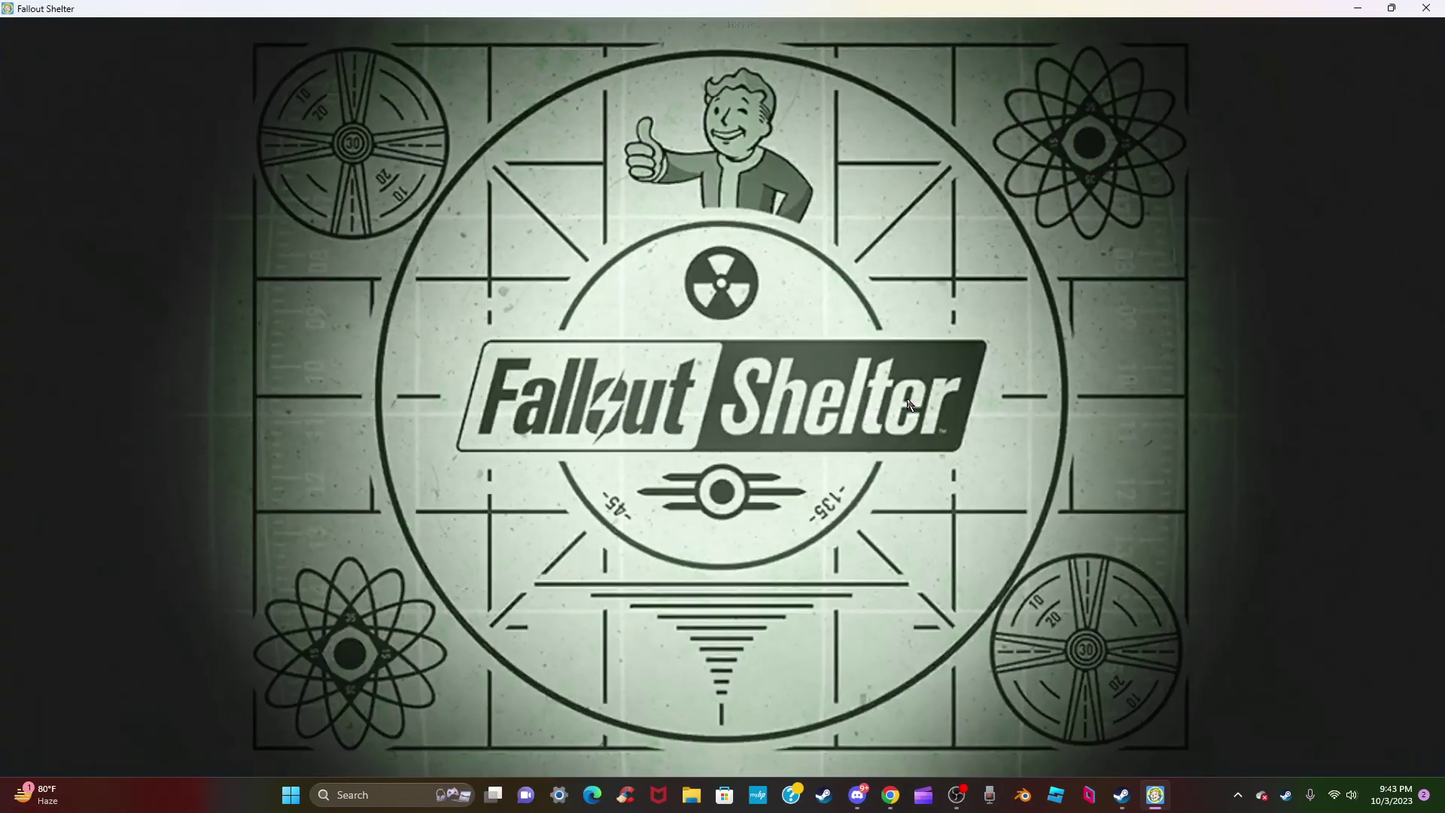
left_click(958, 795)
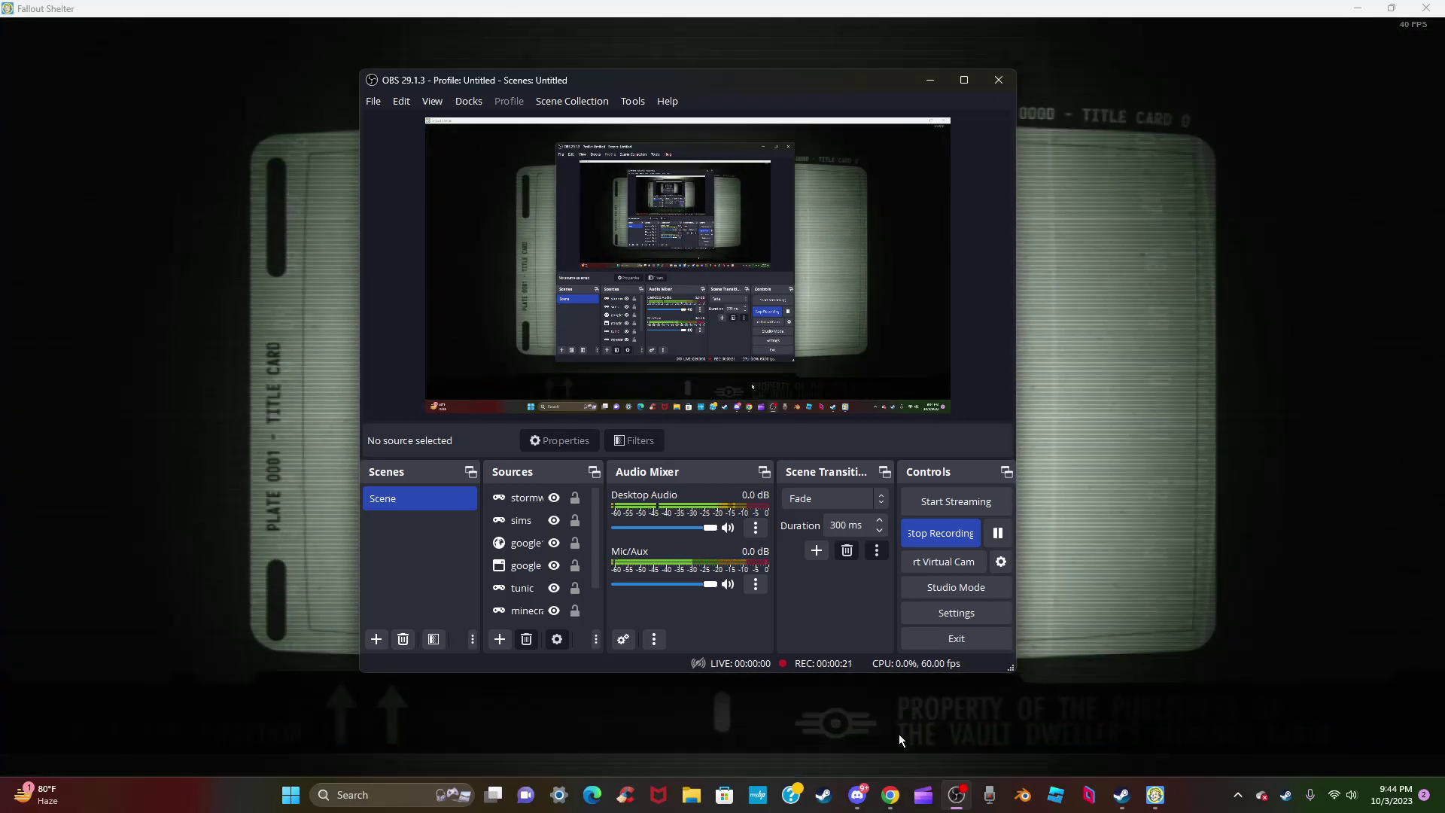
left_click(898, 734)
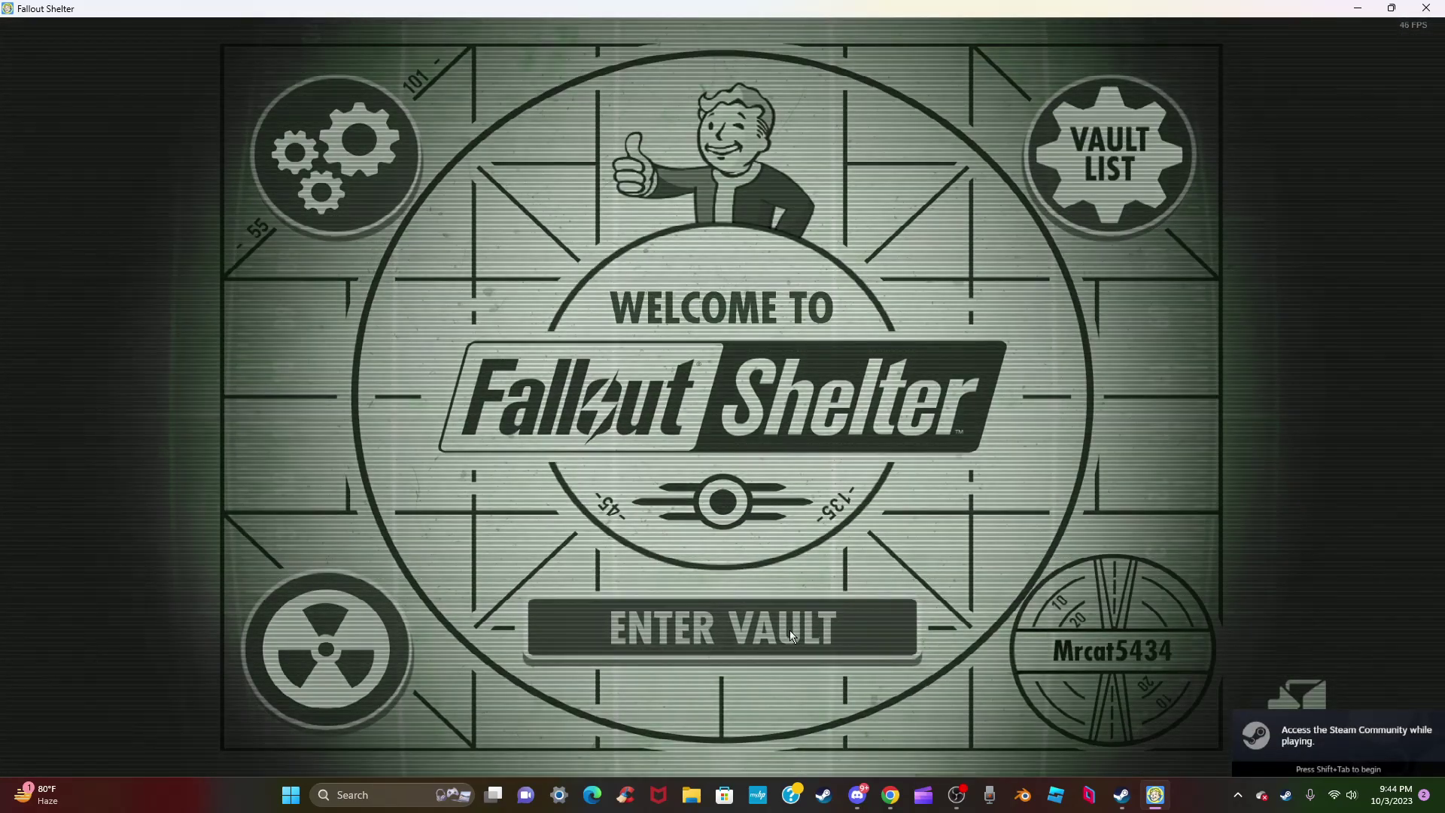
left_click(790, 630)
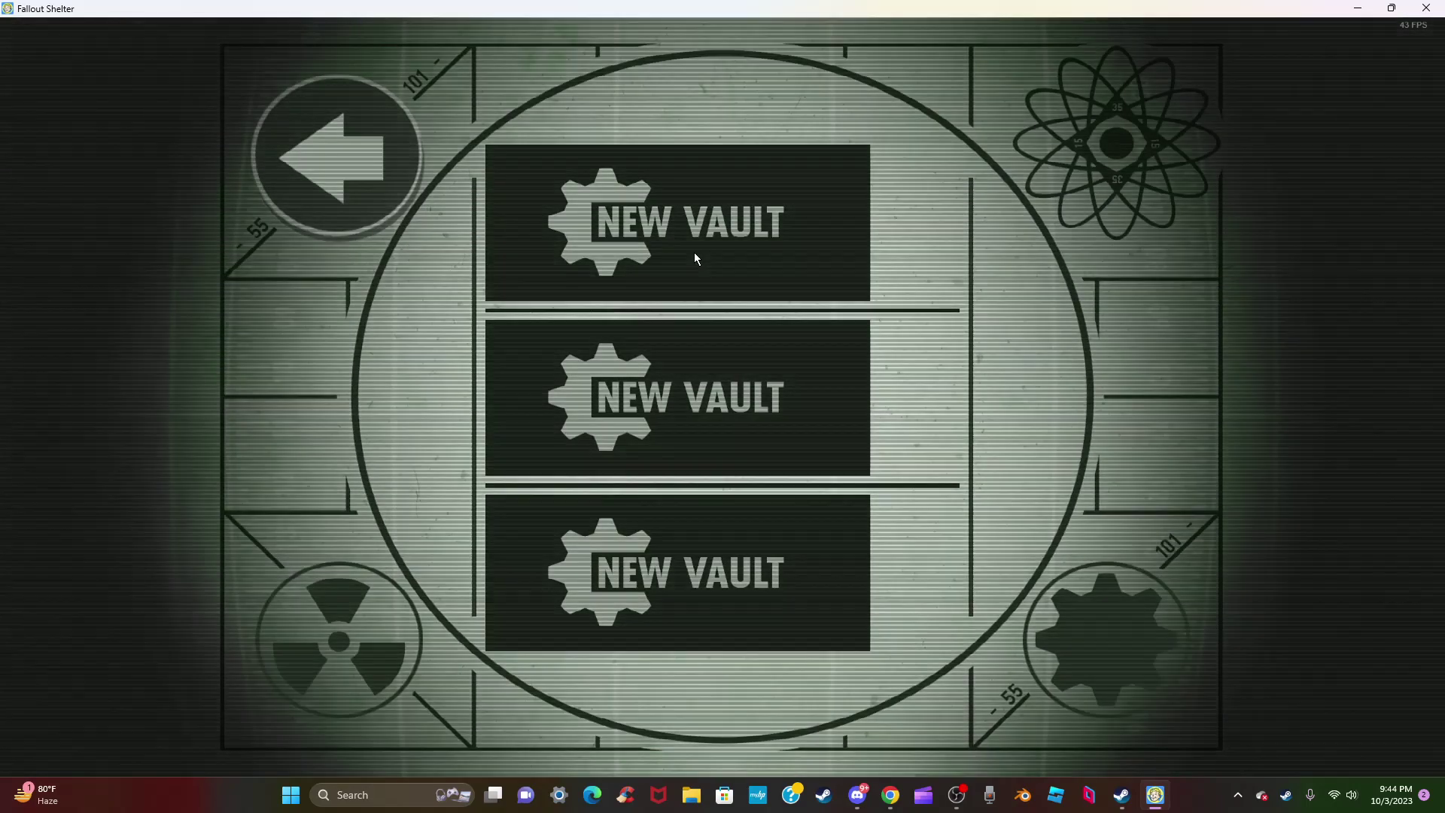
- Start a new vault in the empty slot, dismiss the ID notice, and set vault number 696
left_click(697, 250)
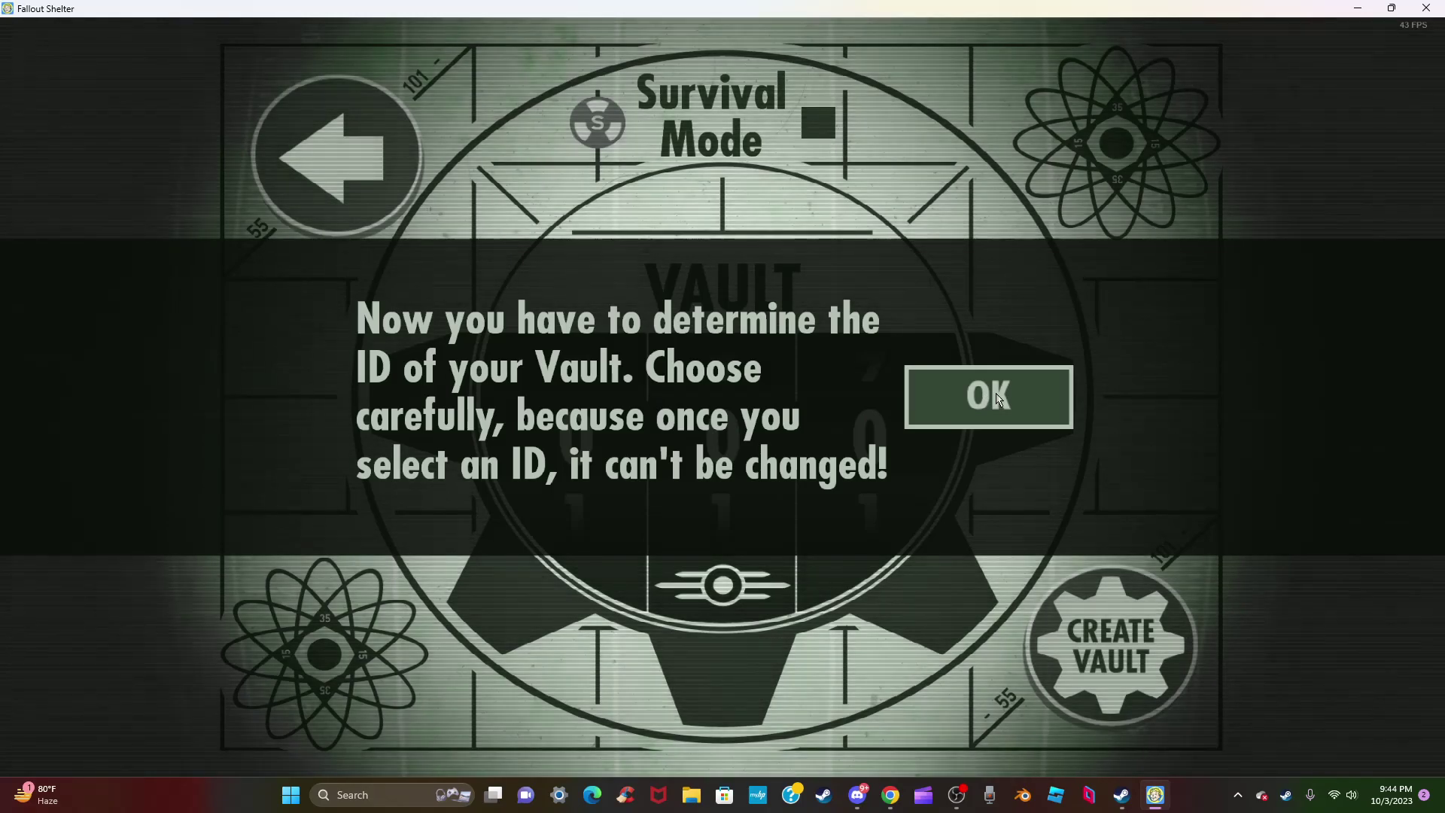
left_click(994, 397)
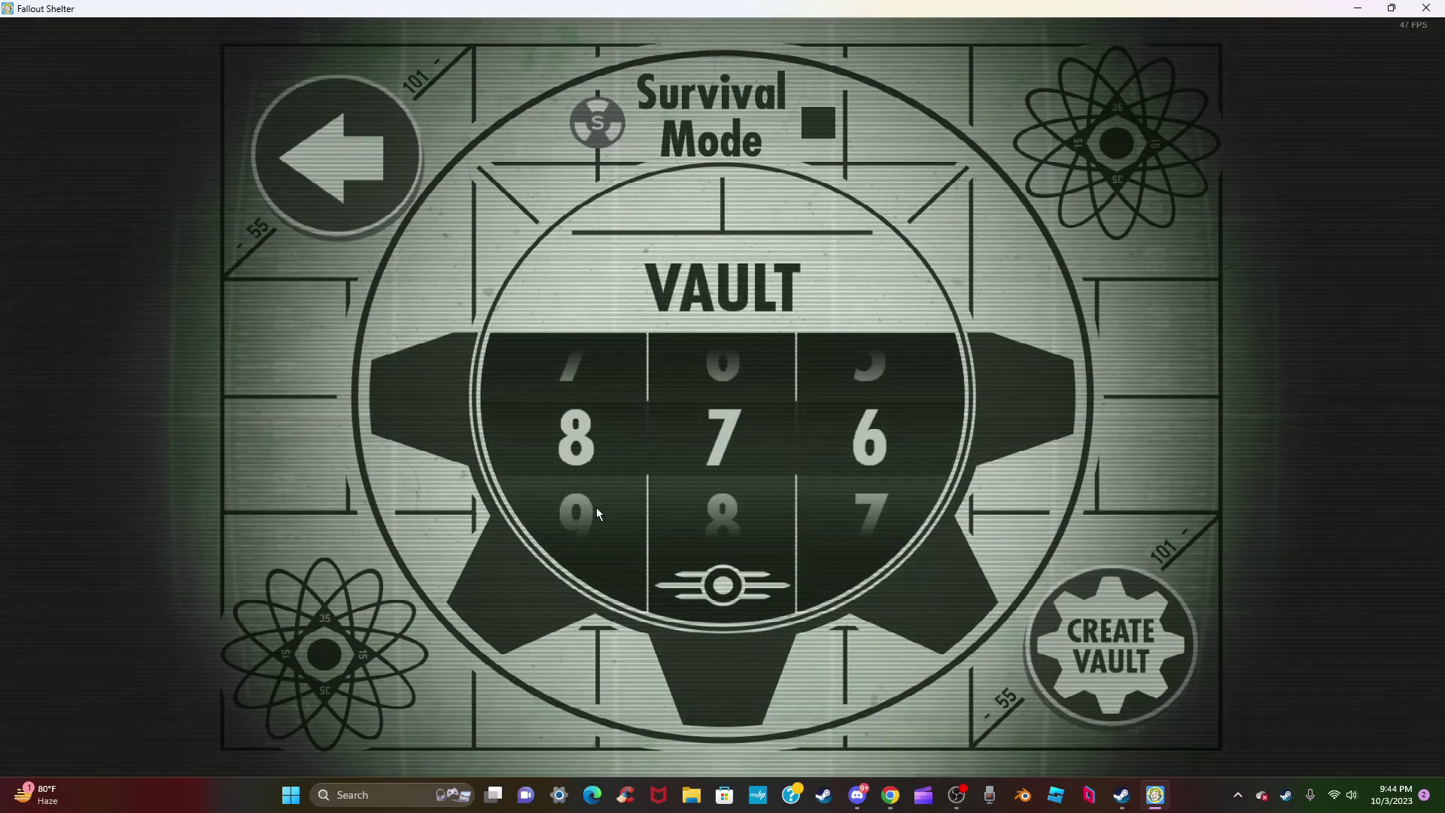
left_click_drag(597, 507, 545, 435)
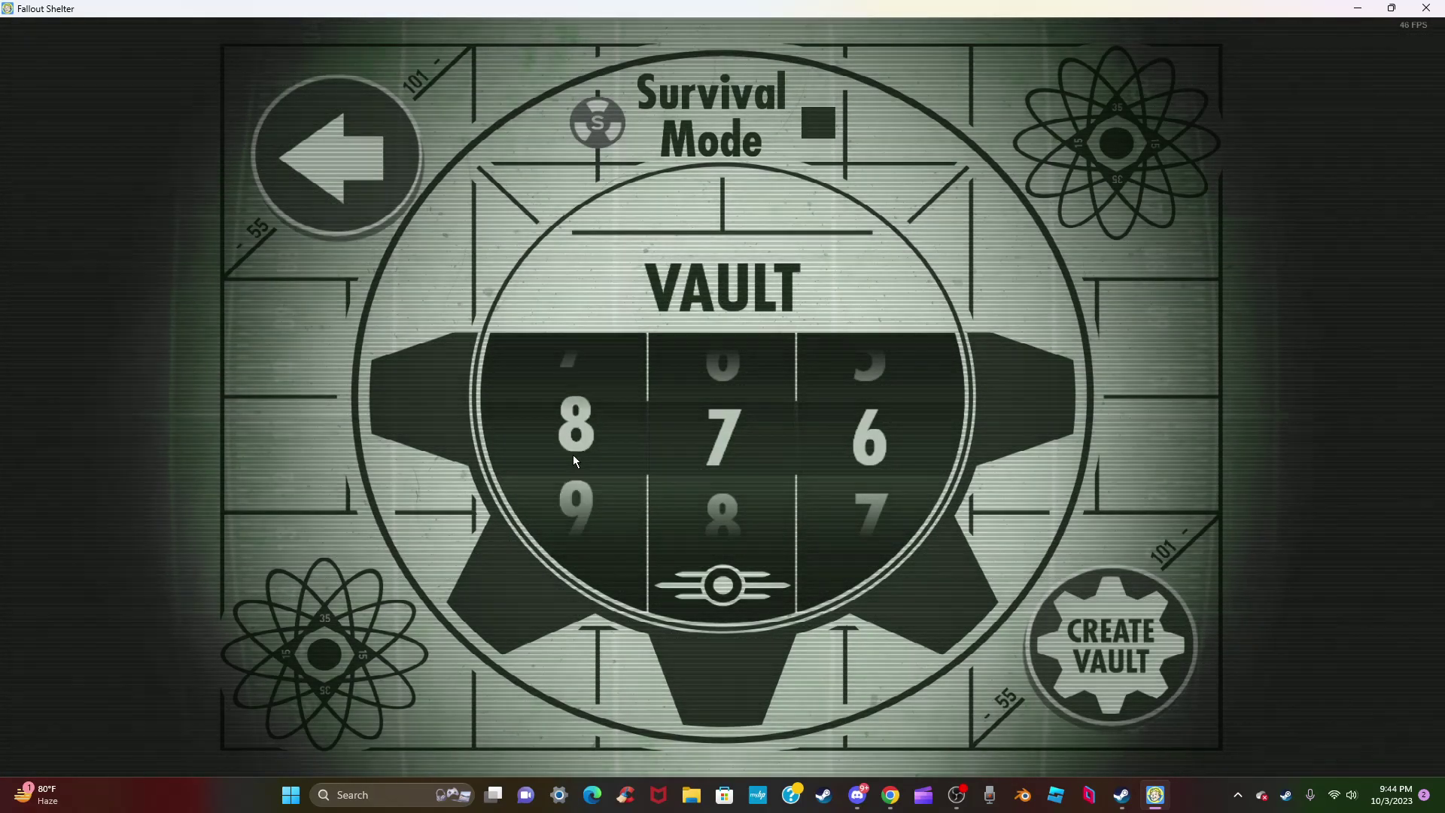
scroll(572, 455, "down", 1)
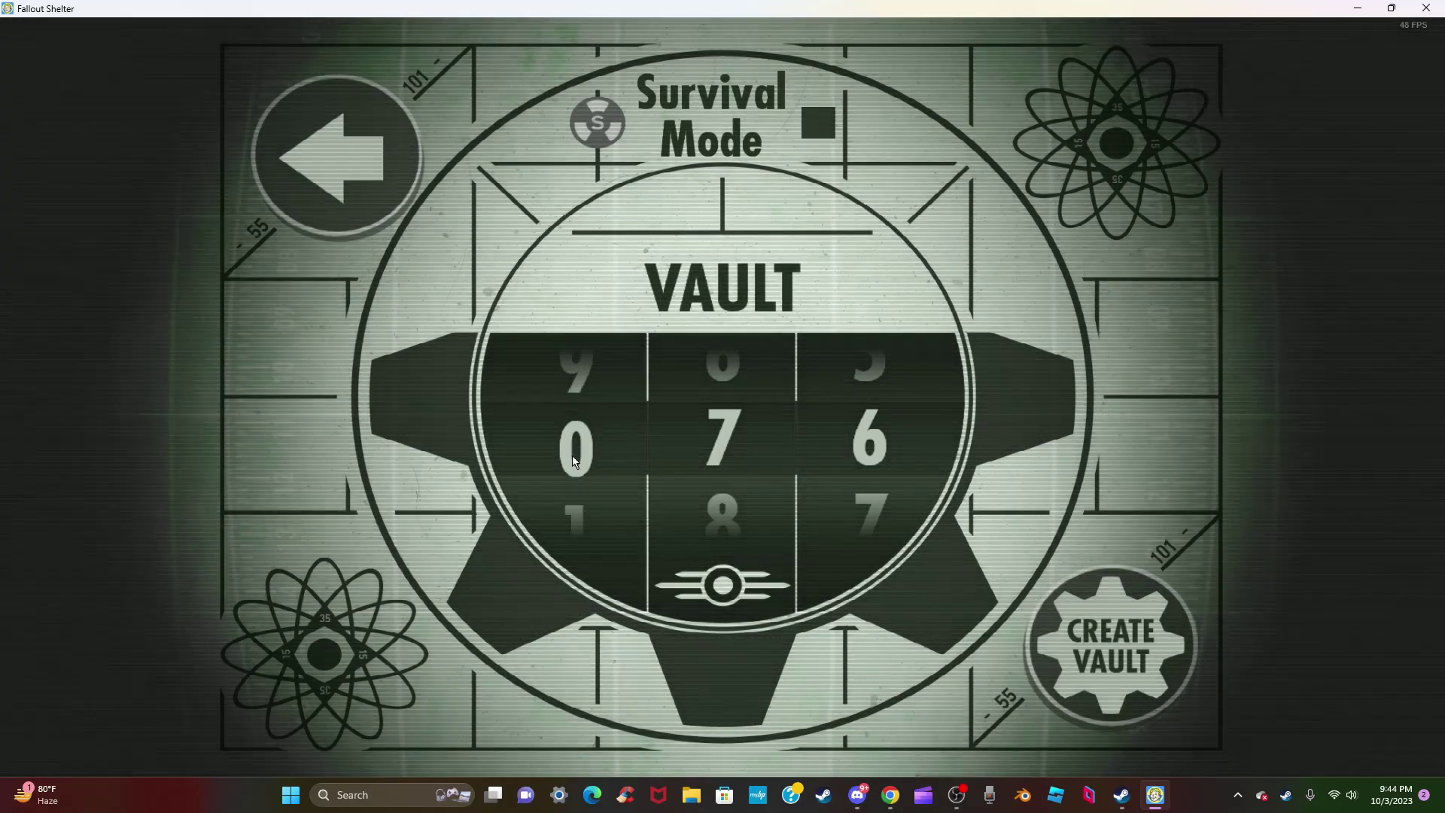
scroll(573, 455, "up", 1)
scroll(573, 462, "up", 1)
scroll(573, 468, "up", 1)
scroll(578, 474, "up", 1)
scroll(576, 474, "up", 1)
scroll(736, 462, "down", 1)
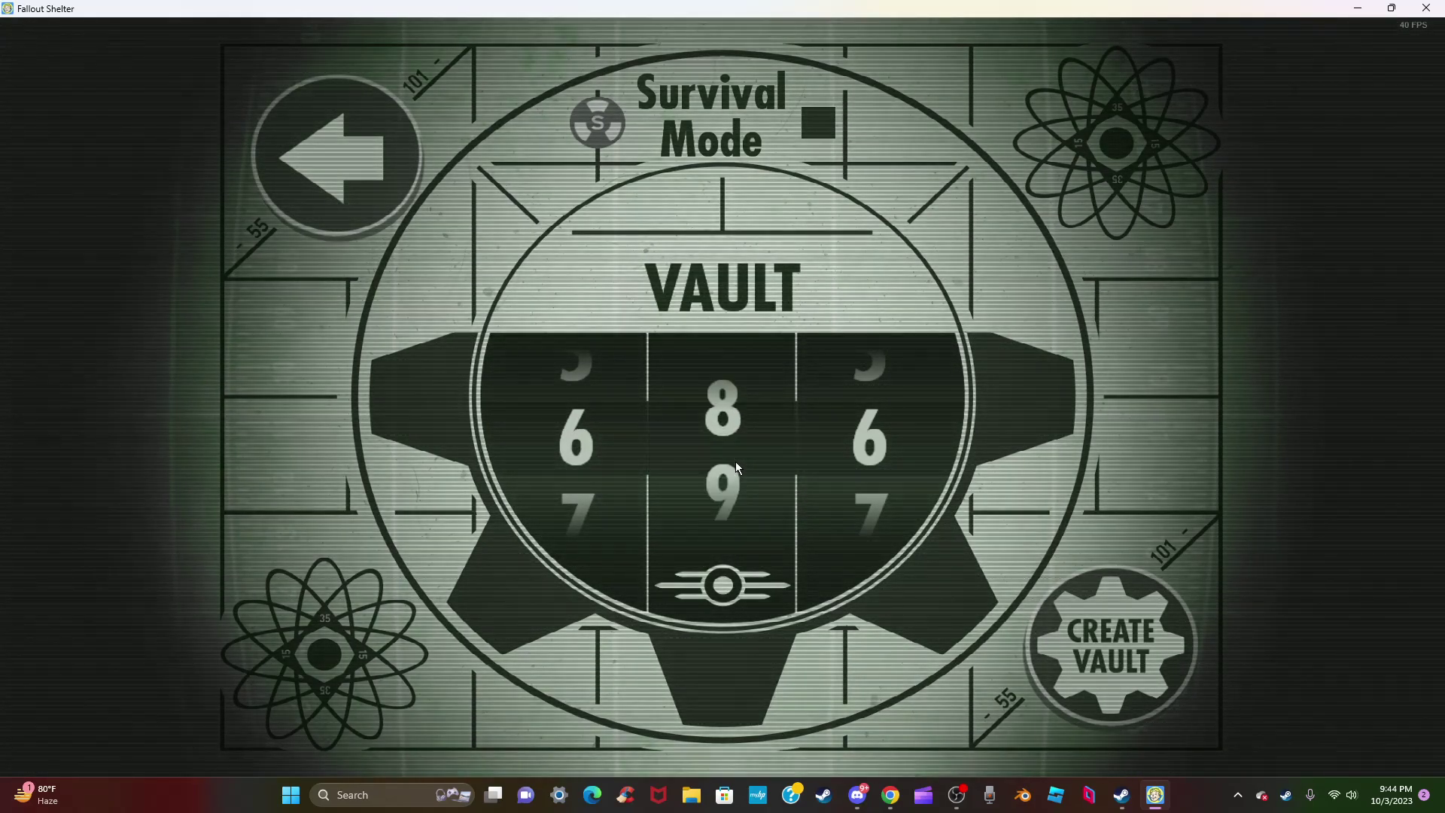
scroll(735, 461, "down", 1)
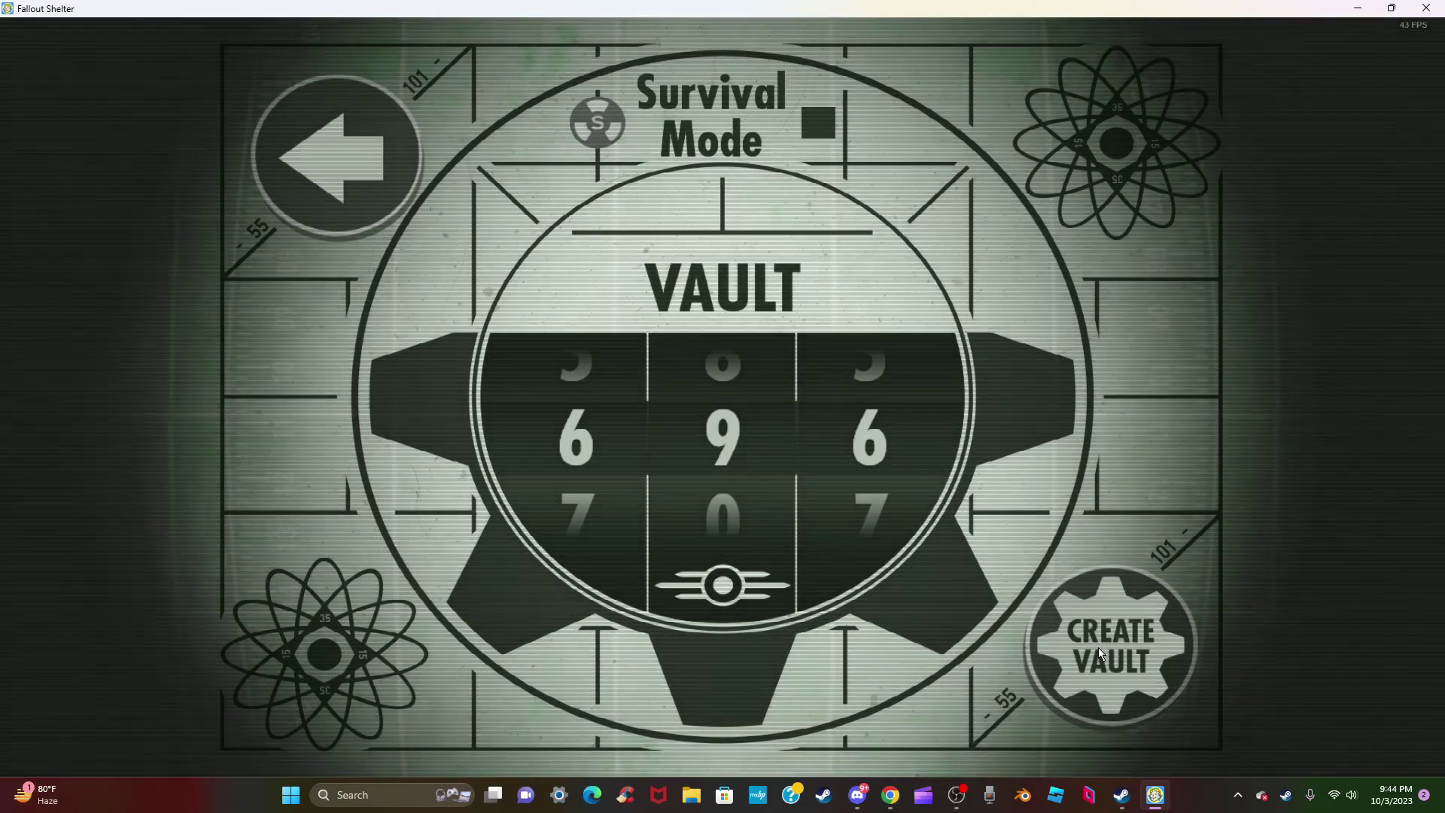
- Create Vault 696 and advance through the five intro story slides until it loads
left_click(1098, 647)
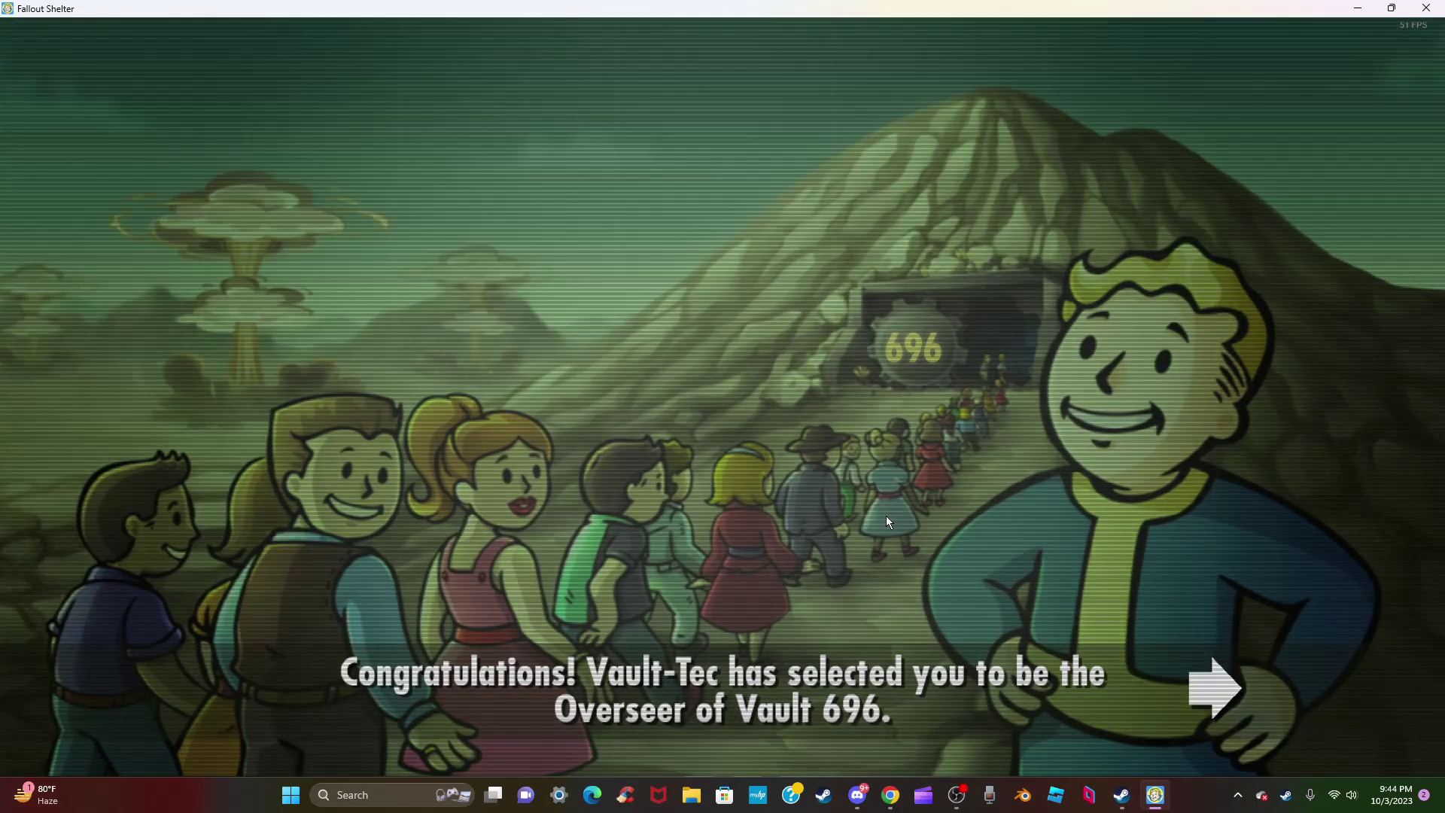
left_click(887, 516)
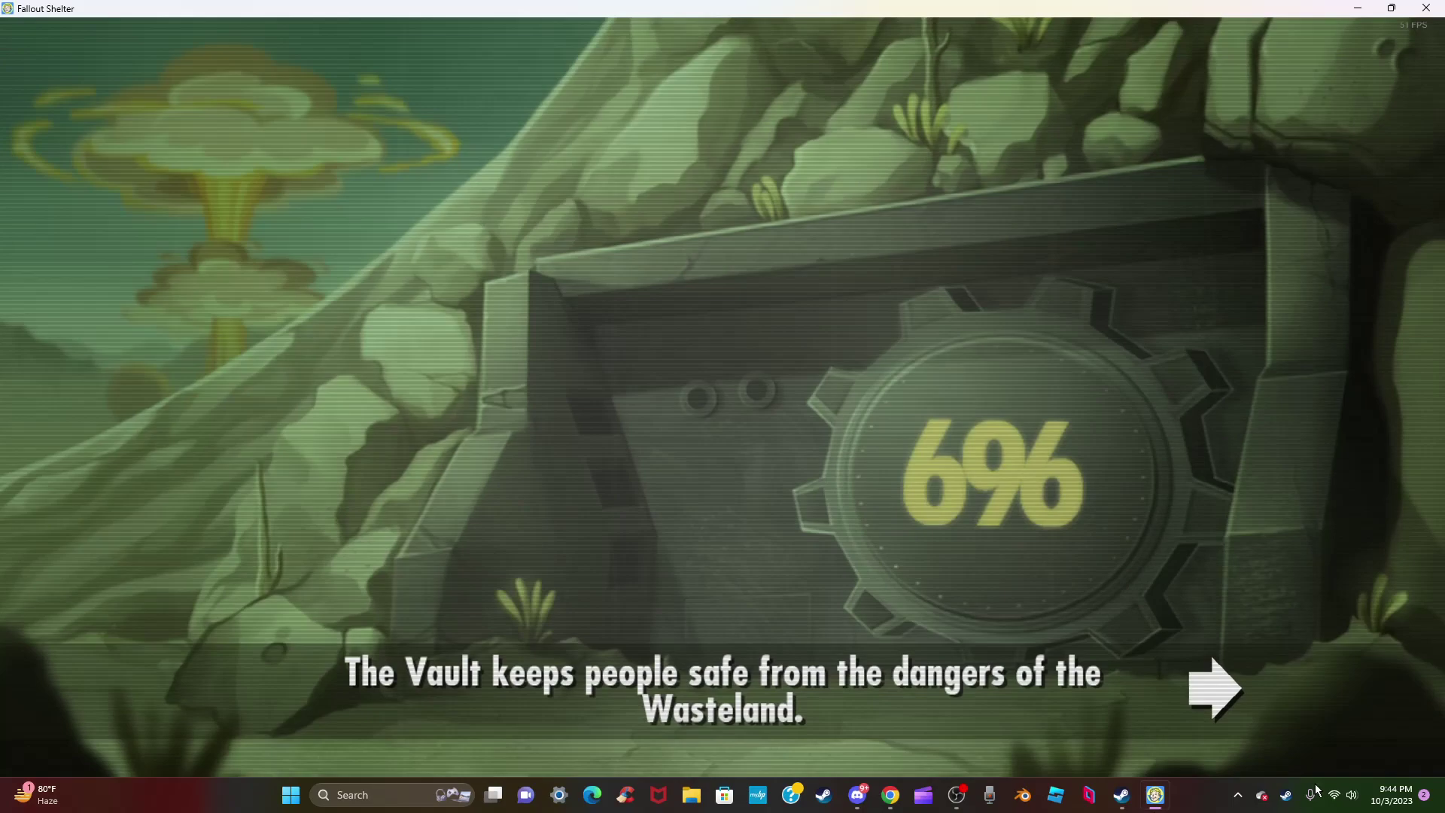
left_click(1223, 687)
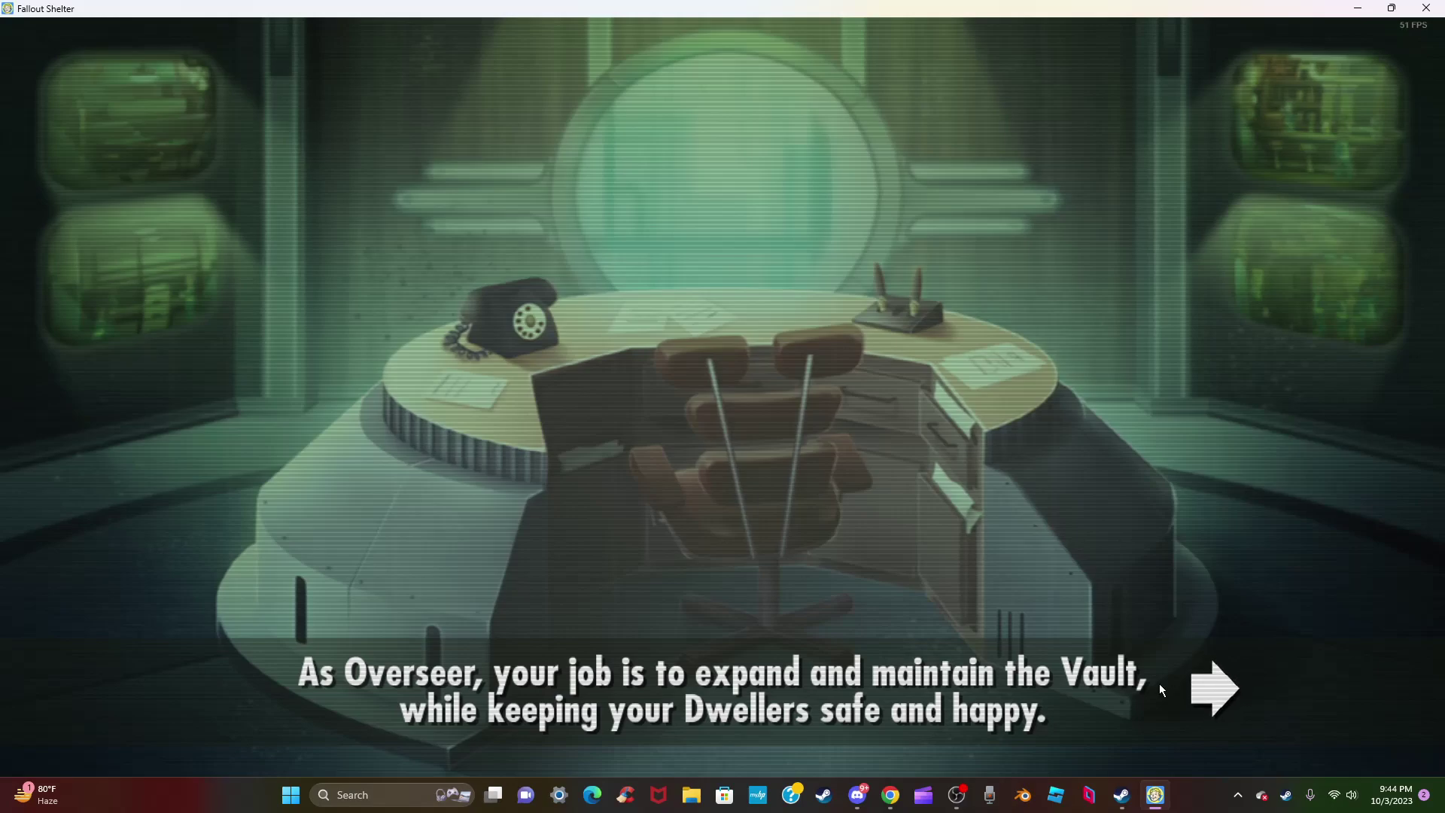
left_click(1219, 688)
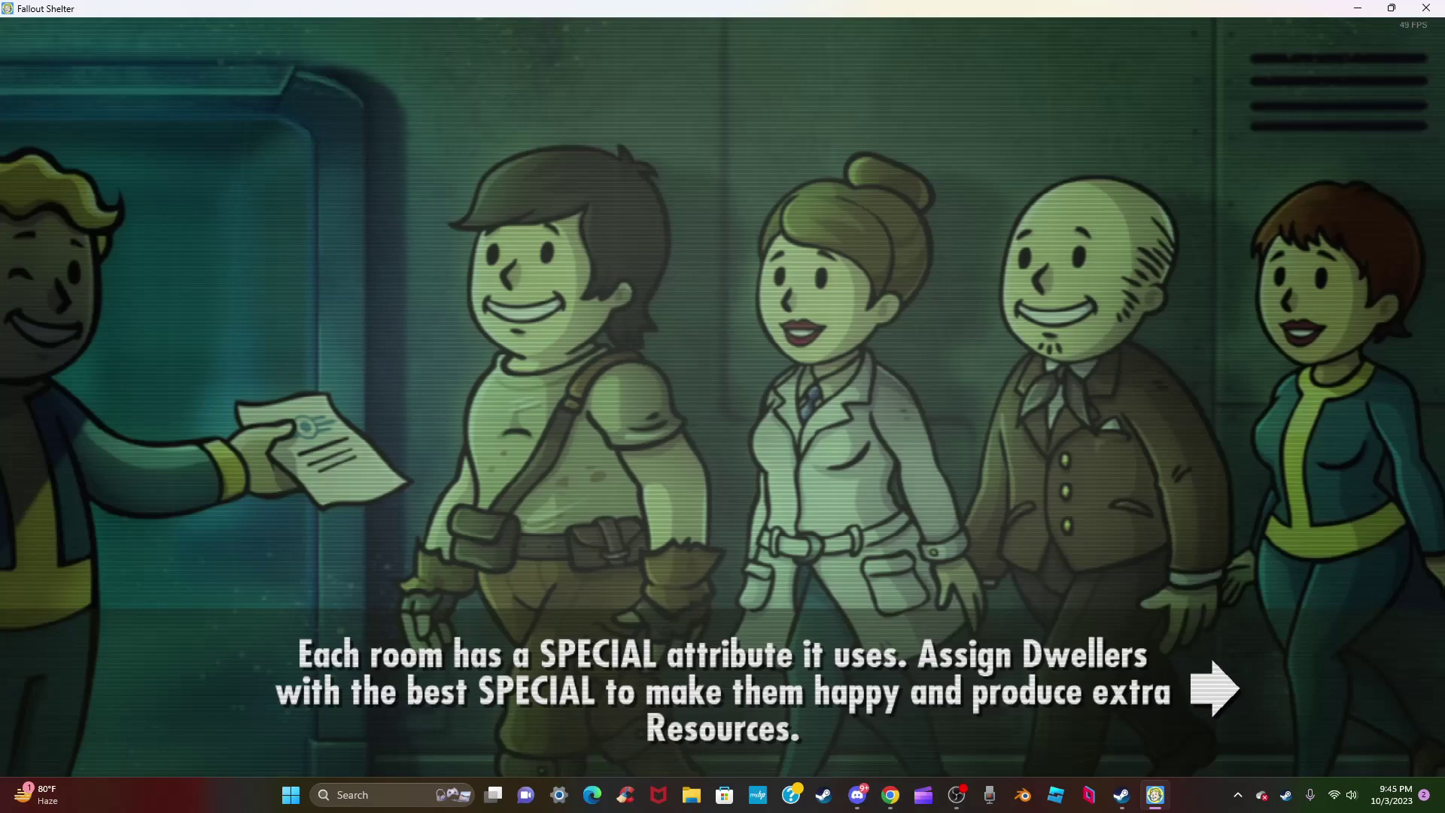
left_click(1167, 686)
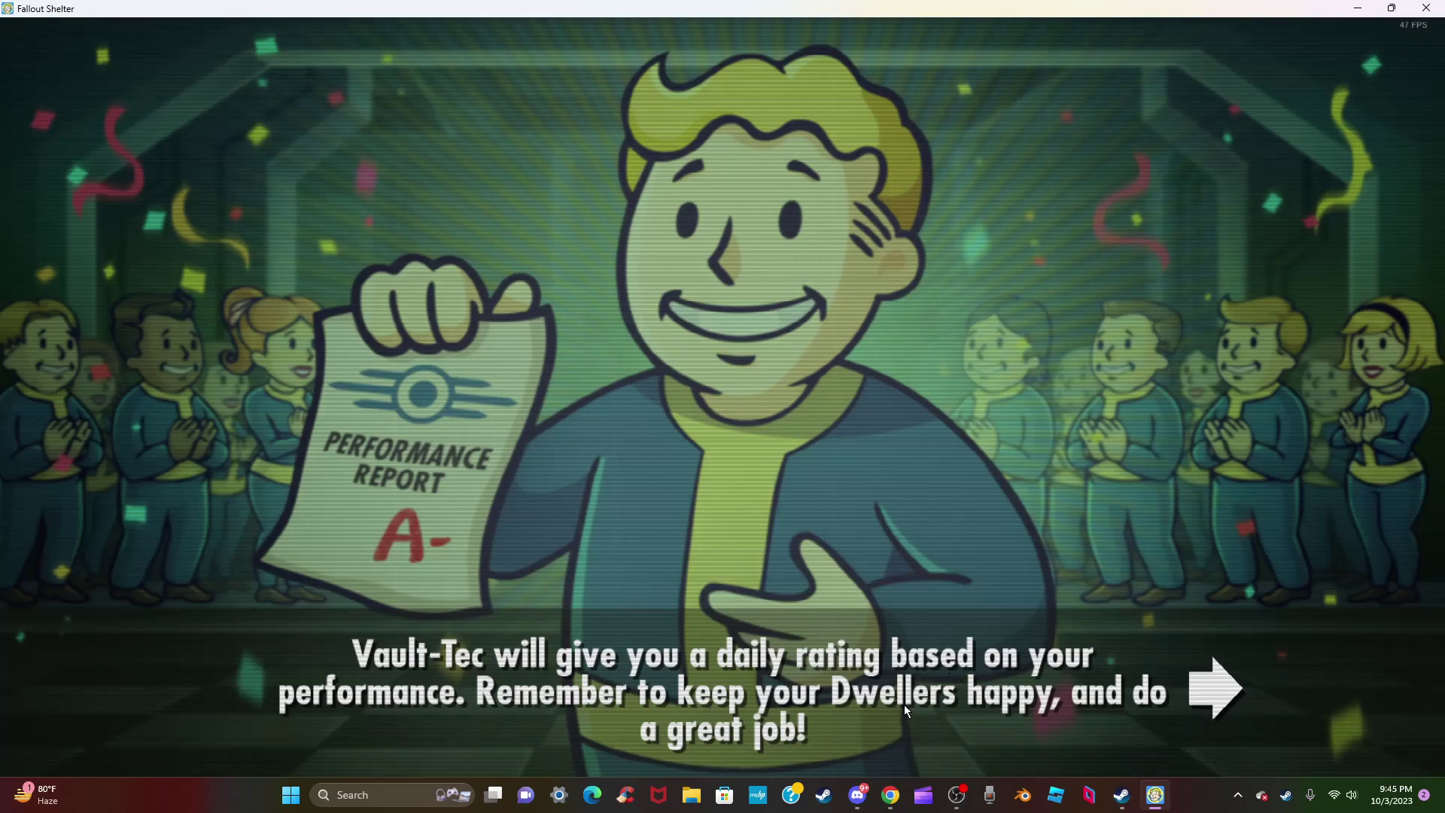
left_click(1221, 691)
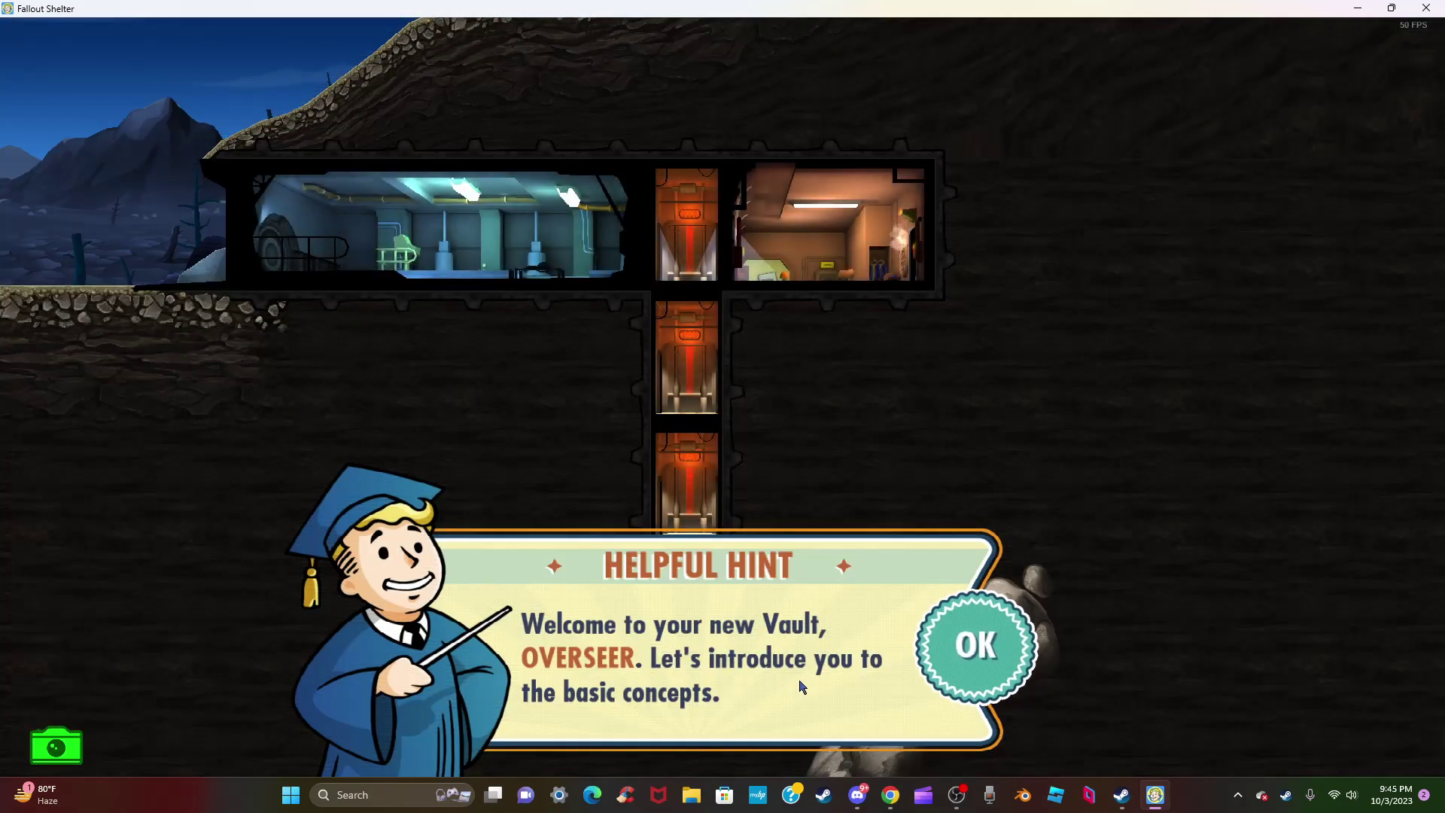
- Build a Power Generator in the lower-right zone for 100 caps, dismissing the hints
left_click(952, 661)
left_click(1228, 715)
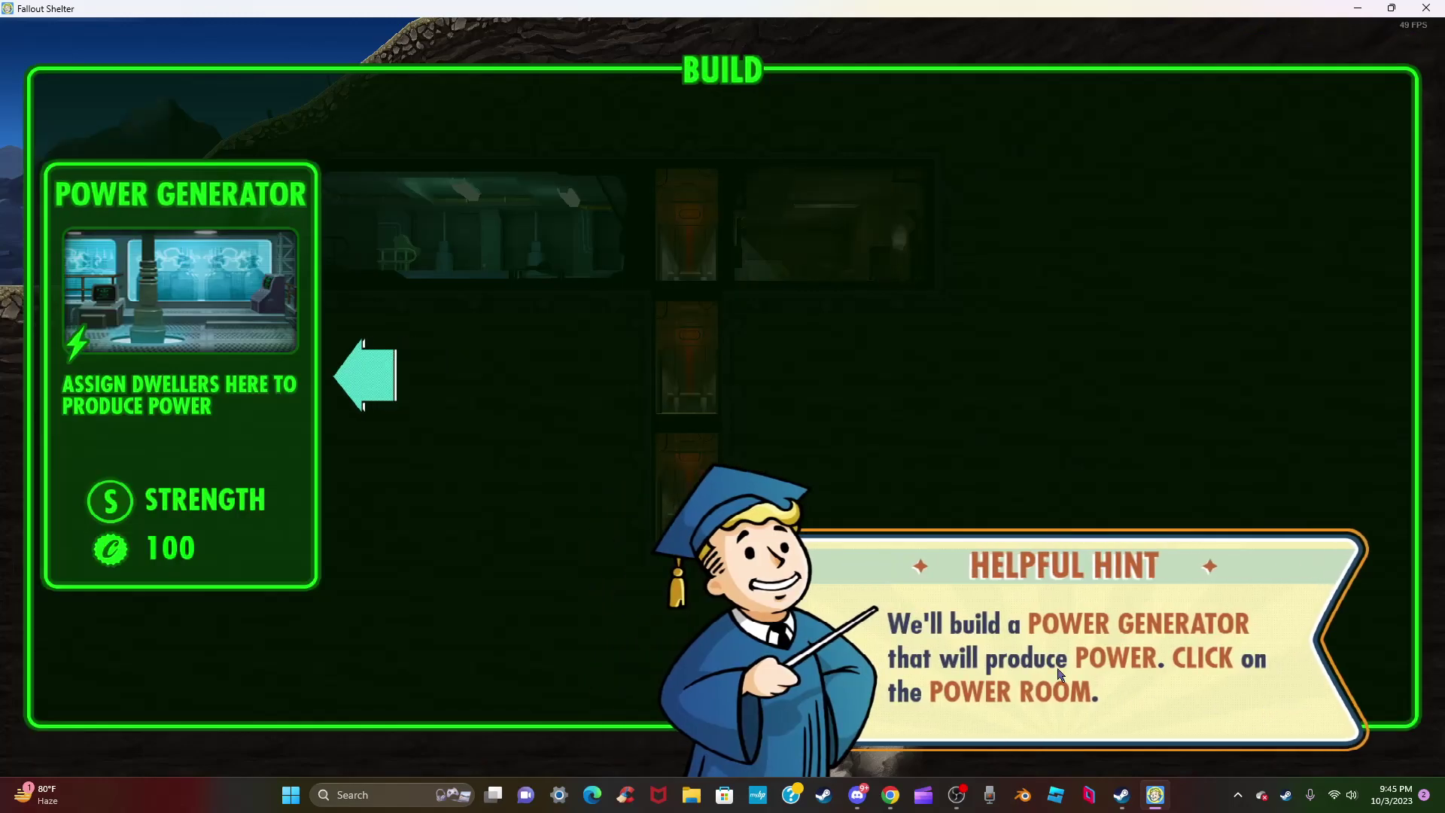
left_click(240, 355)
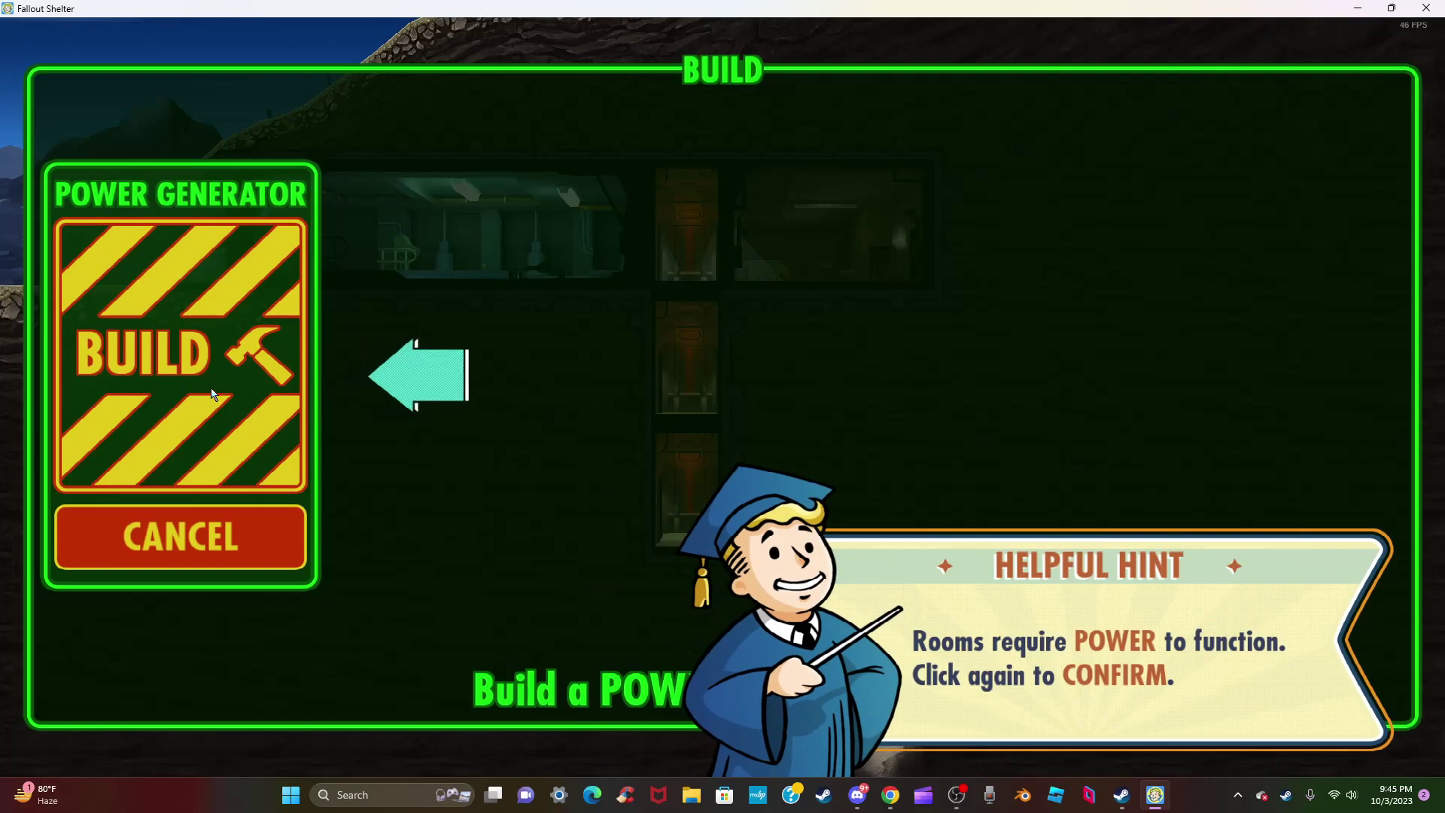
left_click(239, 355)
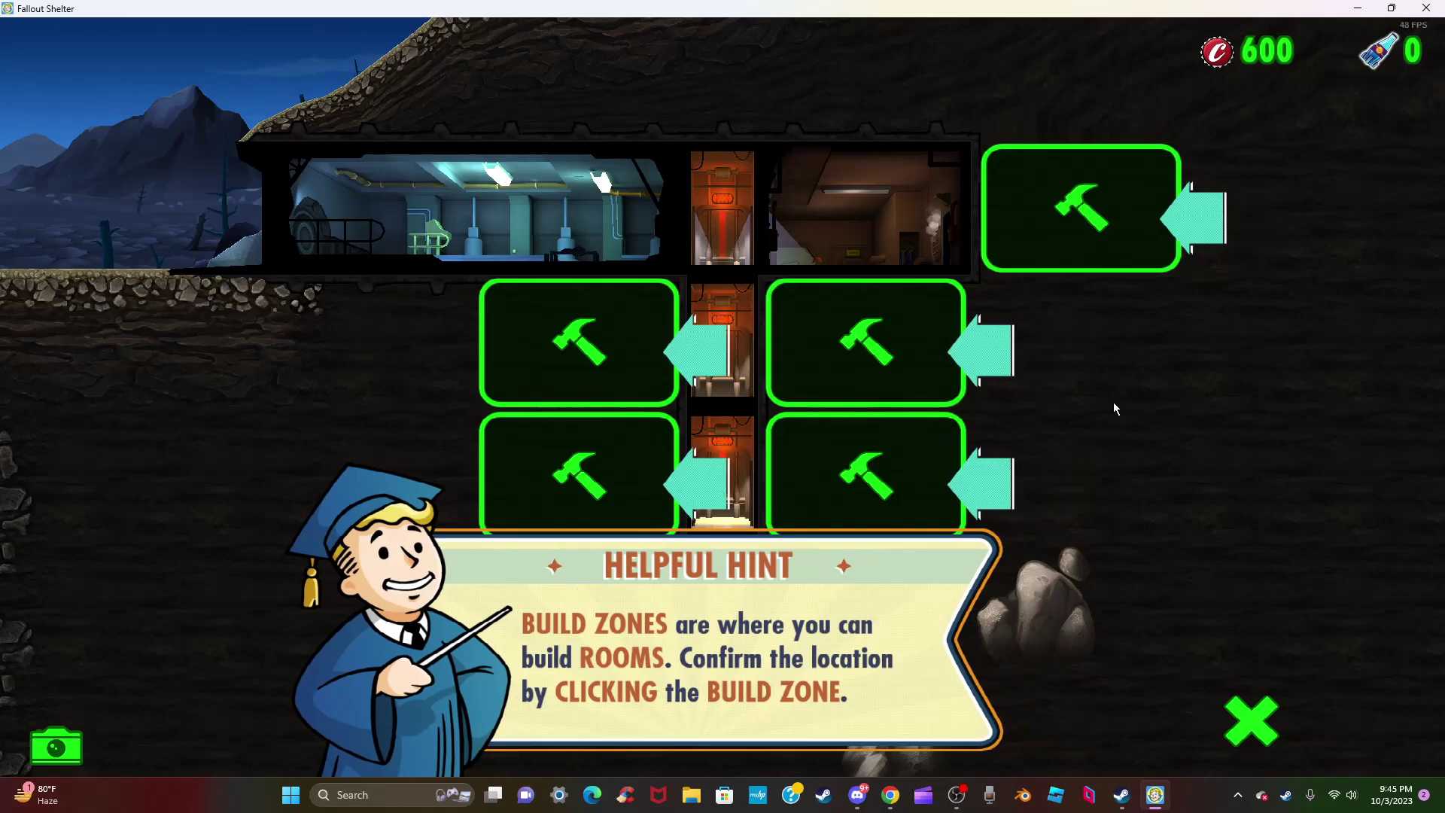
mouse_move(1118, 406)
left_mouse_down()
mouse_move(1177, 78)
mouse_move(1094, 547)
left_mouse_up()
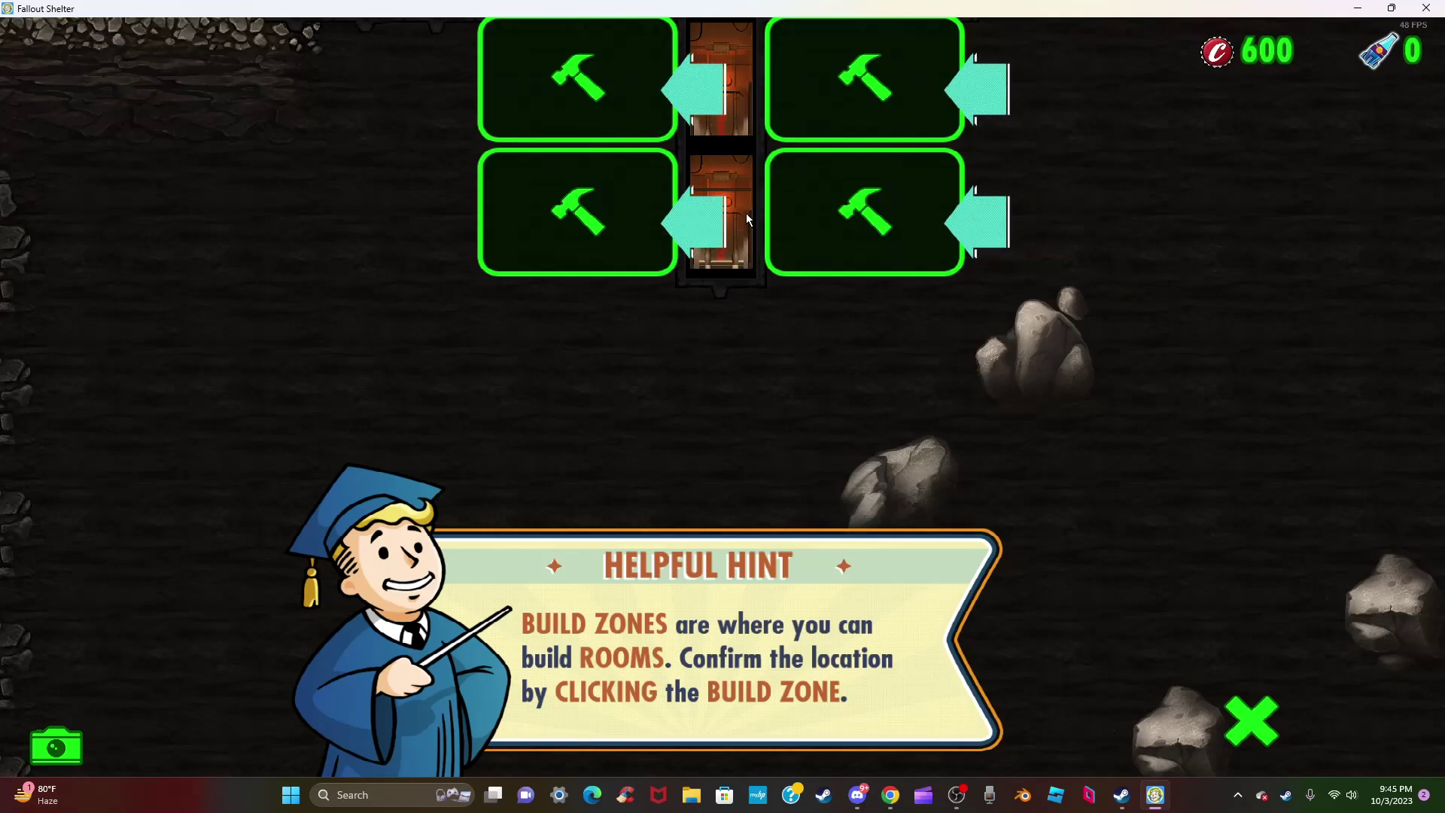
left_click(863, 215)
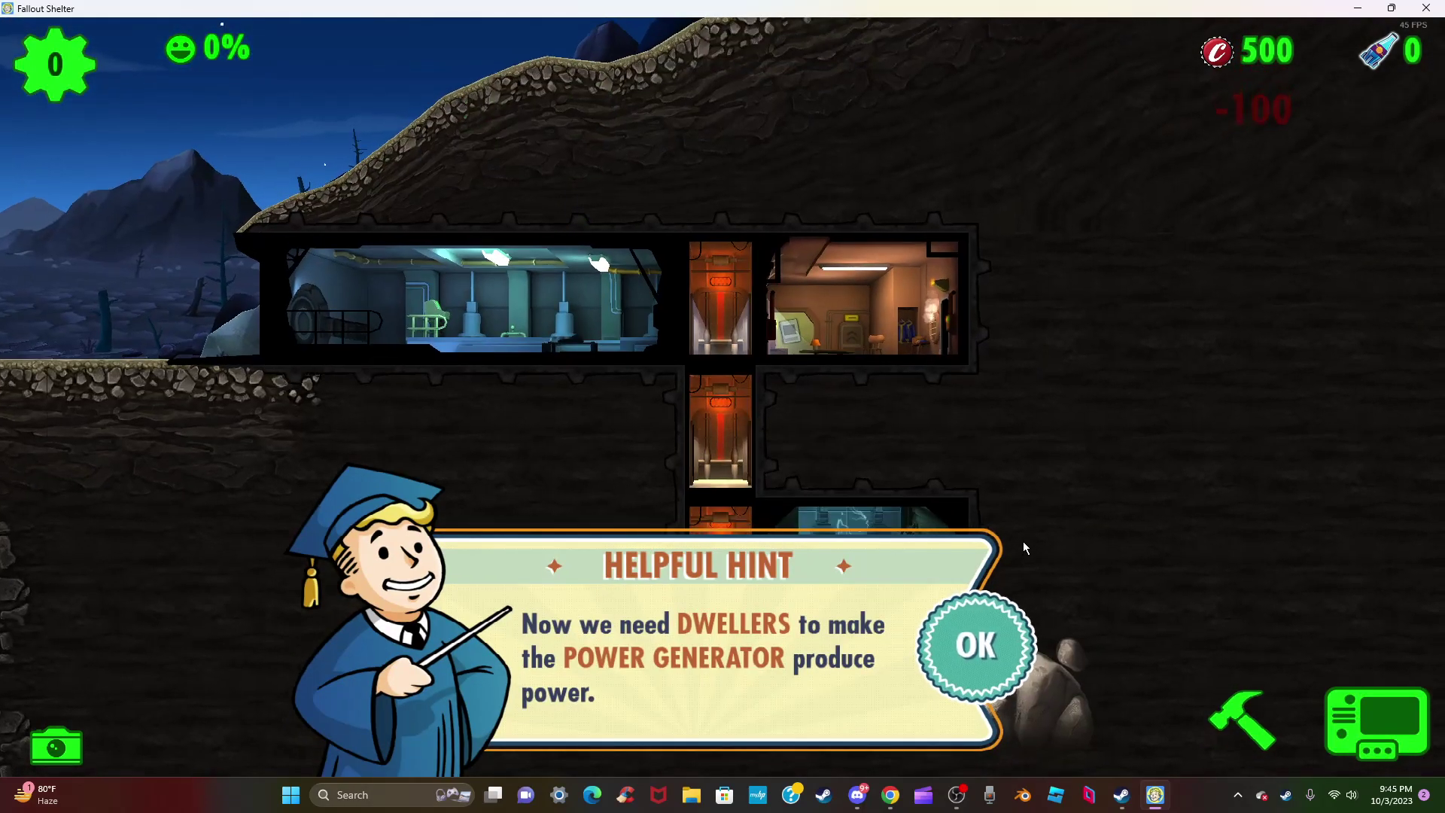
left_click(971, 647)
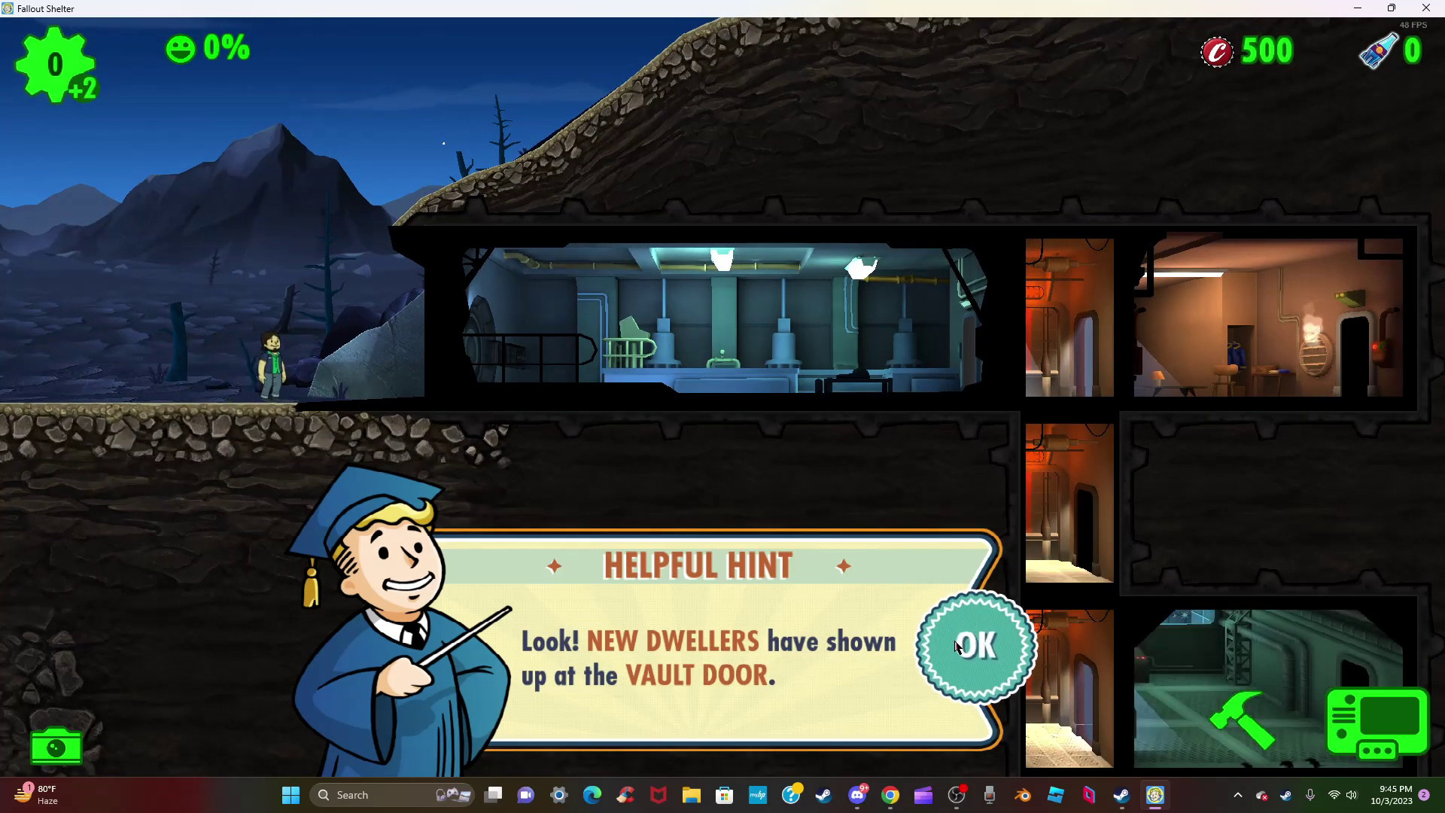
- Check the first dweller's stats and move them from the vault door into the Power Generator
left_click(972, 646)
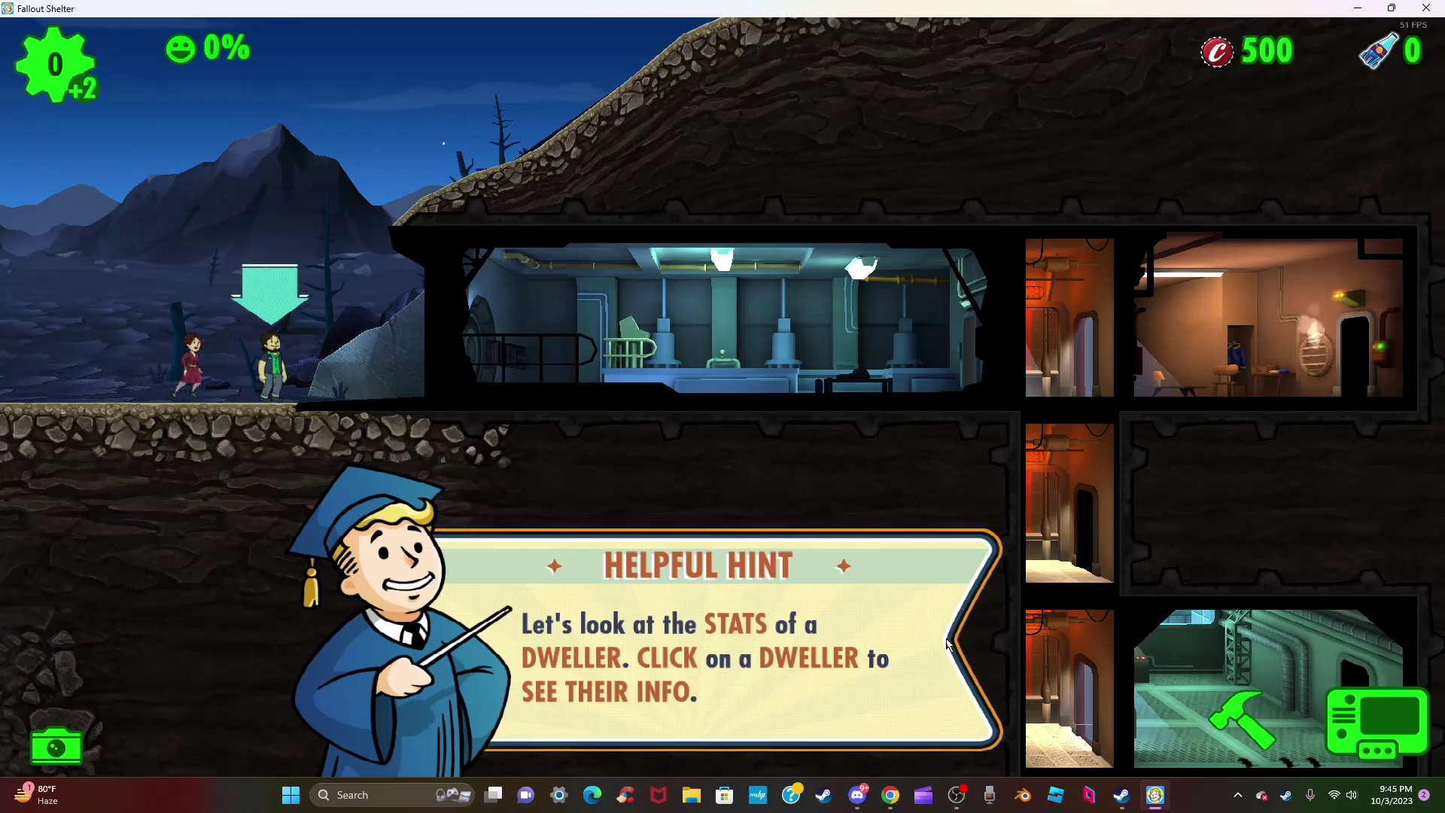
left_click(268, 367)
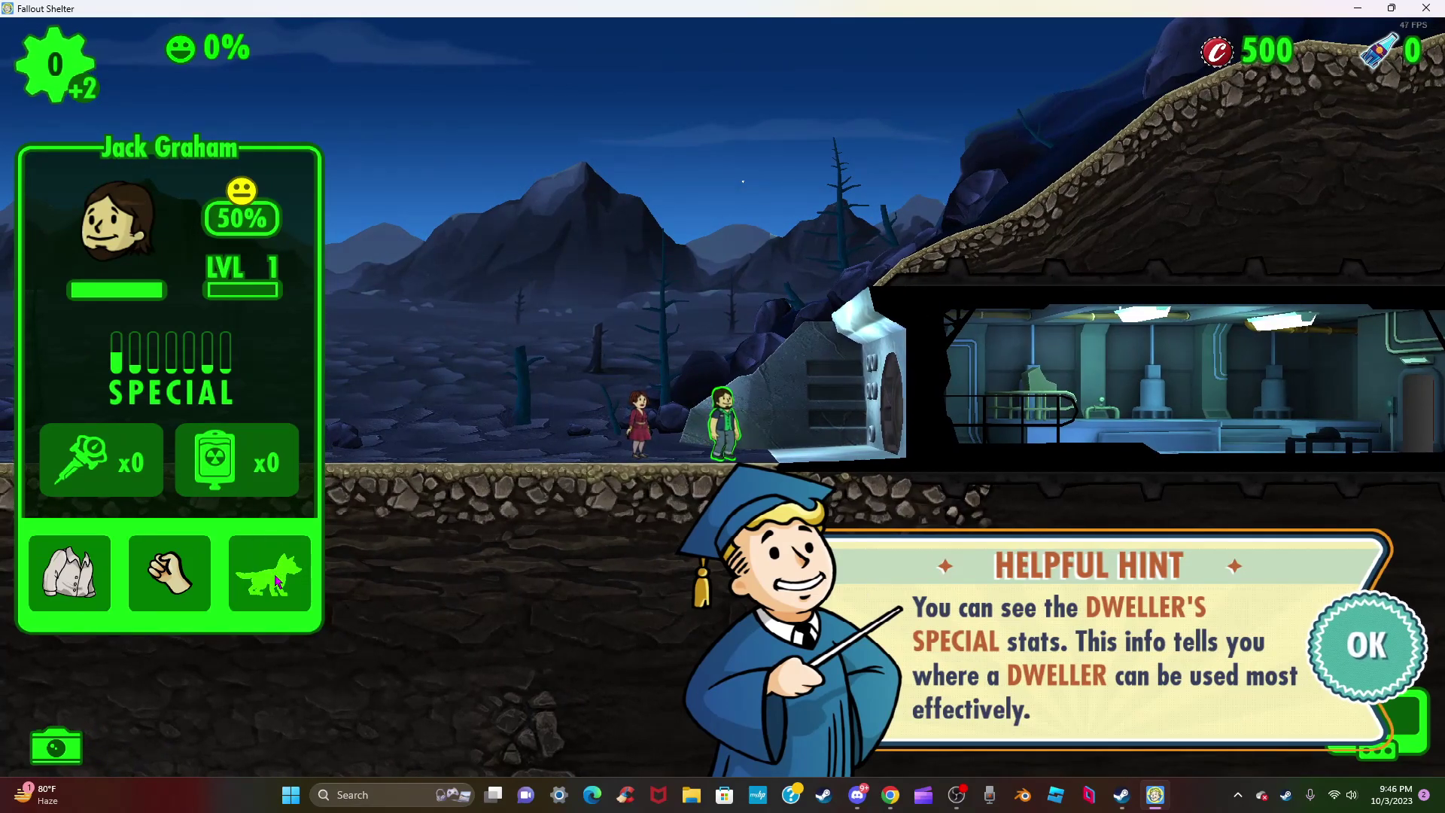
left_click(1355, 644)
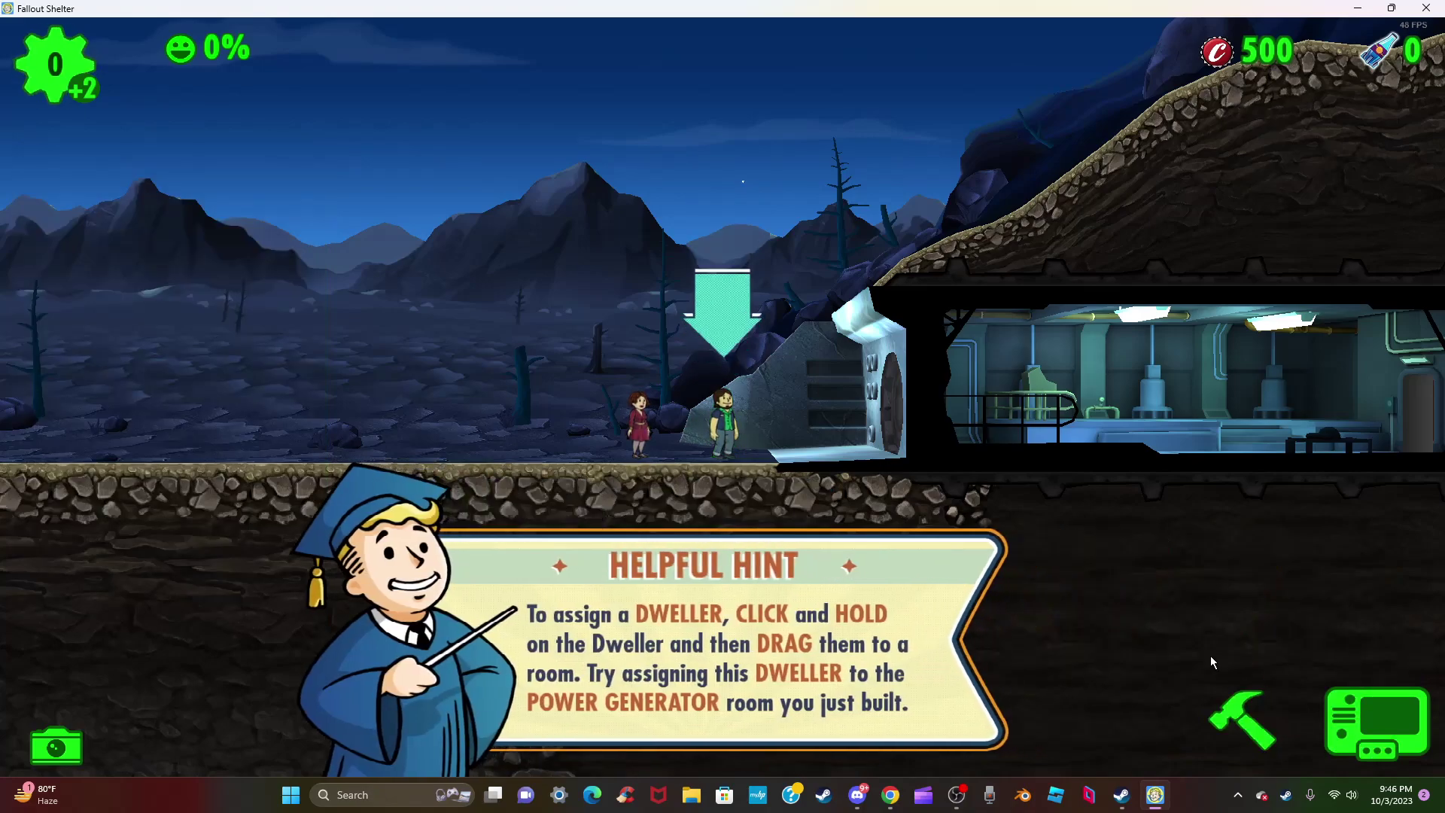
left_click_drag(723, 429, 723, 427)
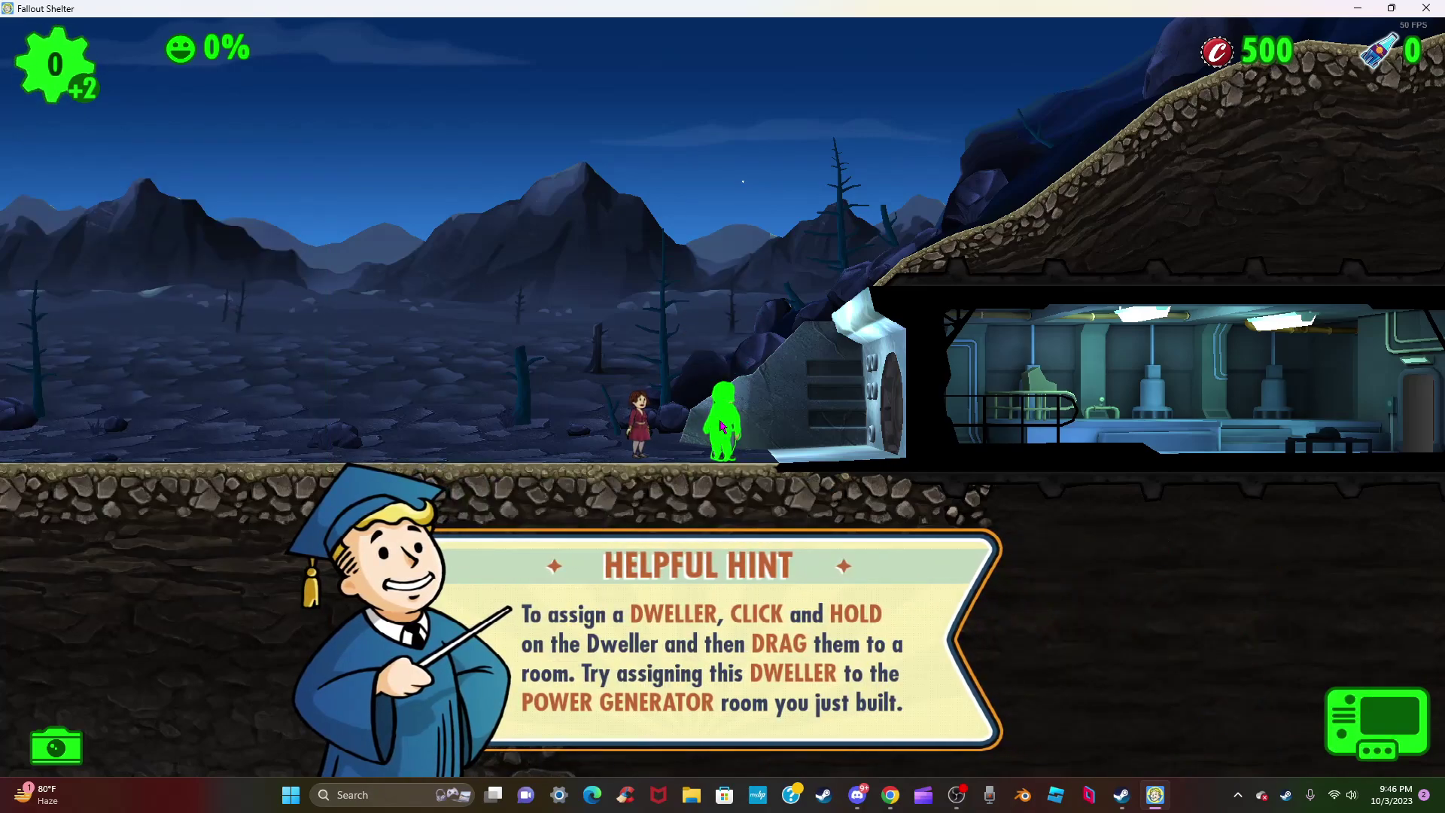
mouse_move(960, 423)
left_mouse_down()
mouse_move(1172, 530)
mouse_move(794, 401)
mouse_move(1079, 616)
left_mouse_up()
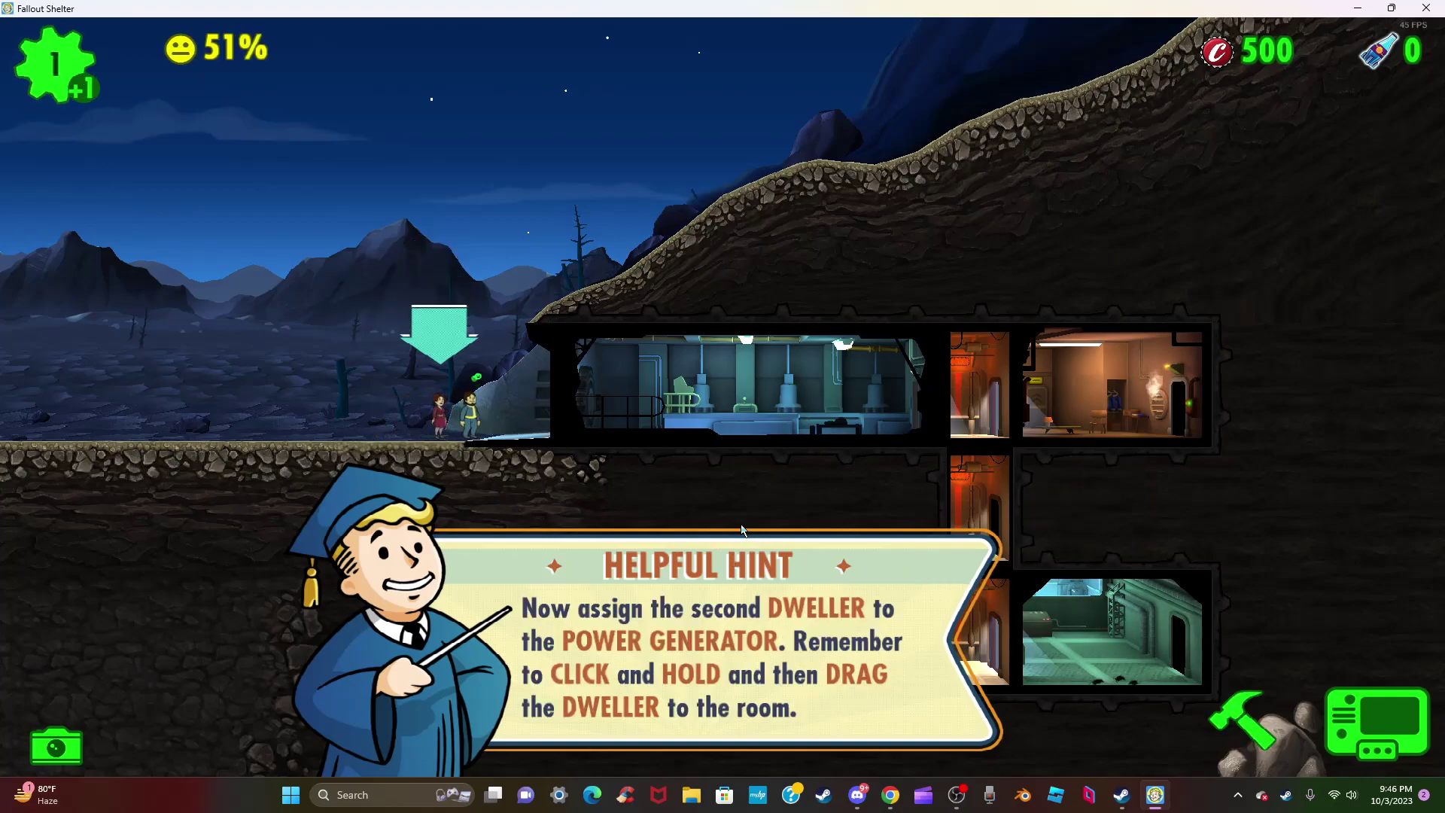
- Move the second waiting dweller into the generator room and pick up the elevator dweller
left_click_drag(740, 517, 260, 367)
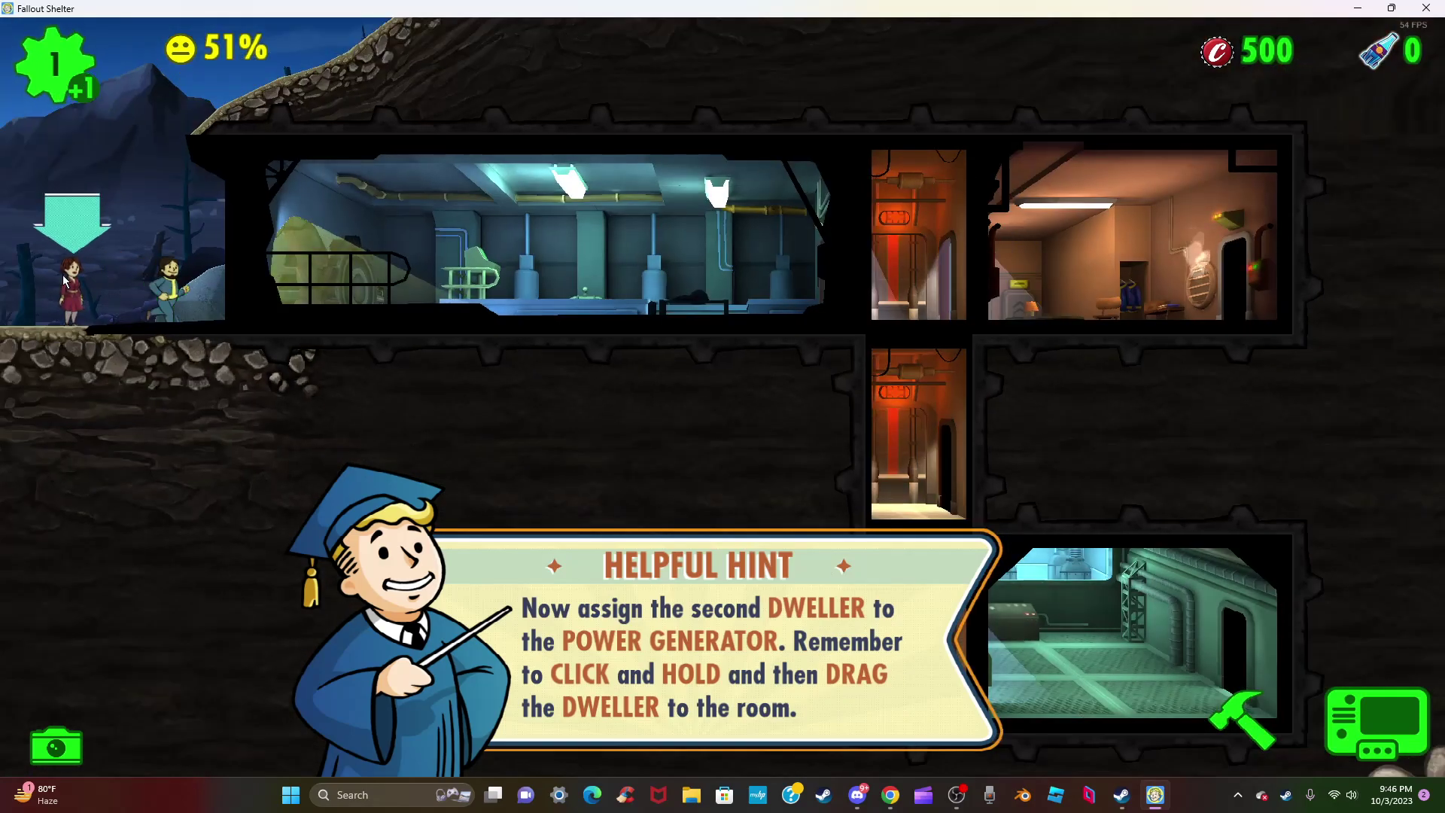
left_click(66, 283)
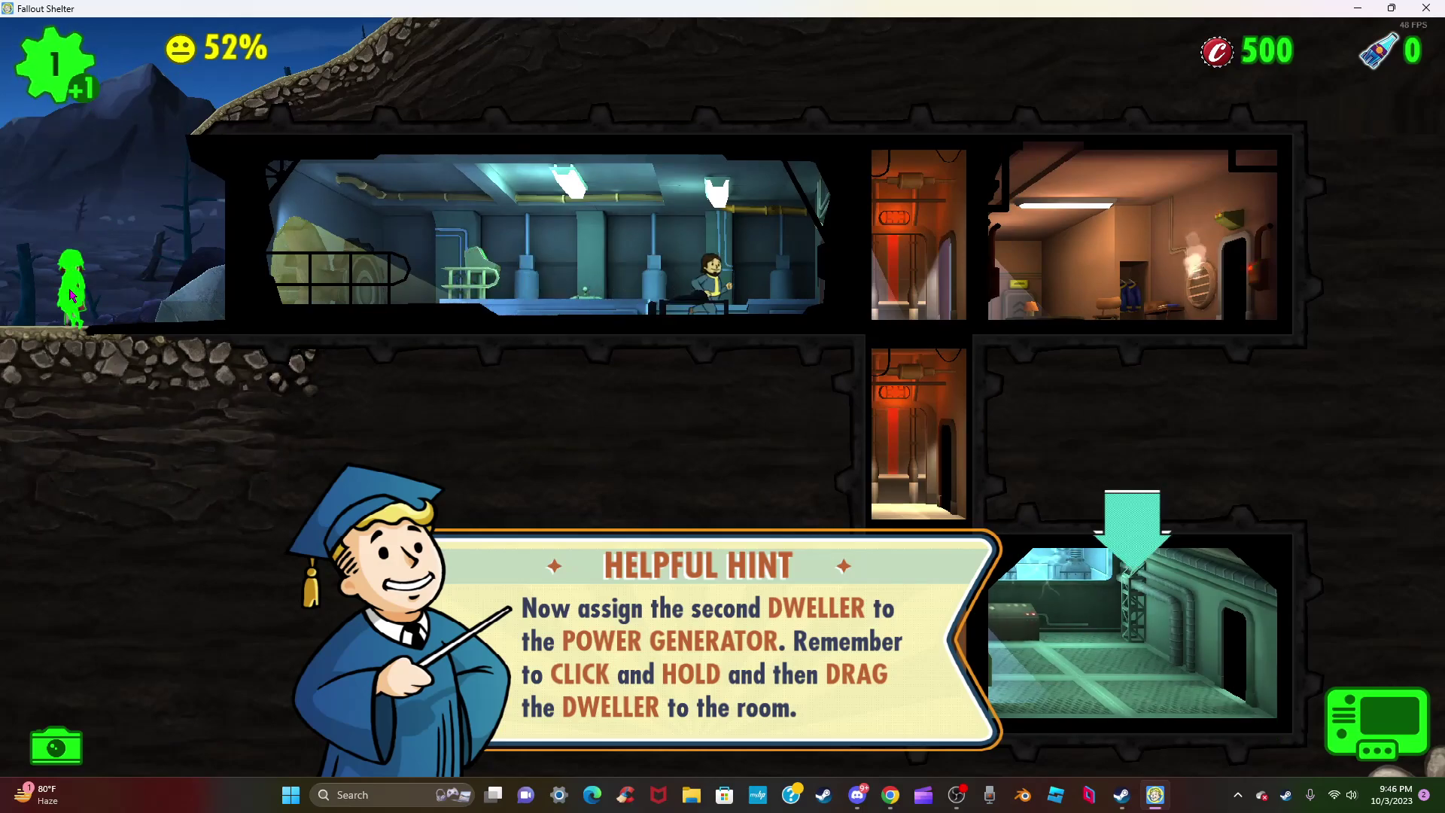
mouse_move(70, 292)
left_mouse_down()
mouse_move(1093, 593)
mouse_move(994, 554)
left_mouse_up()
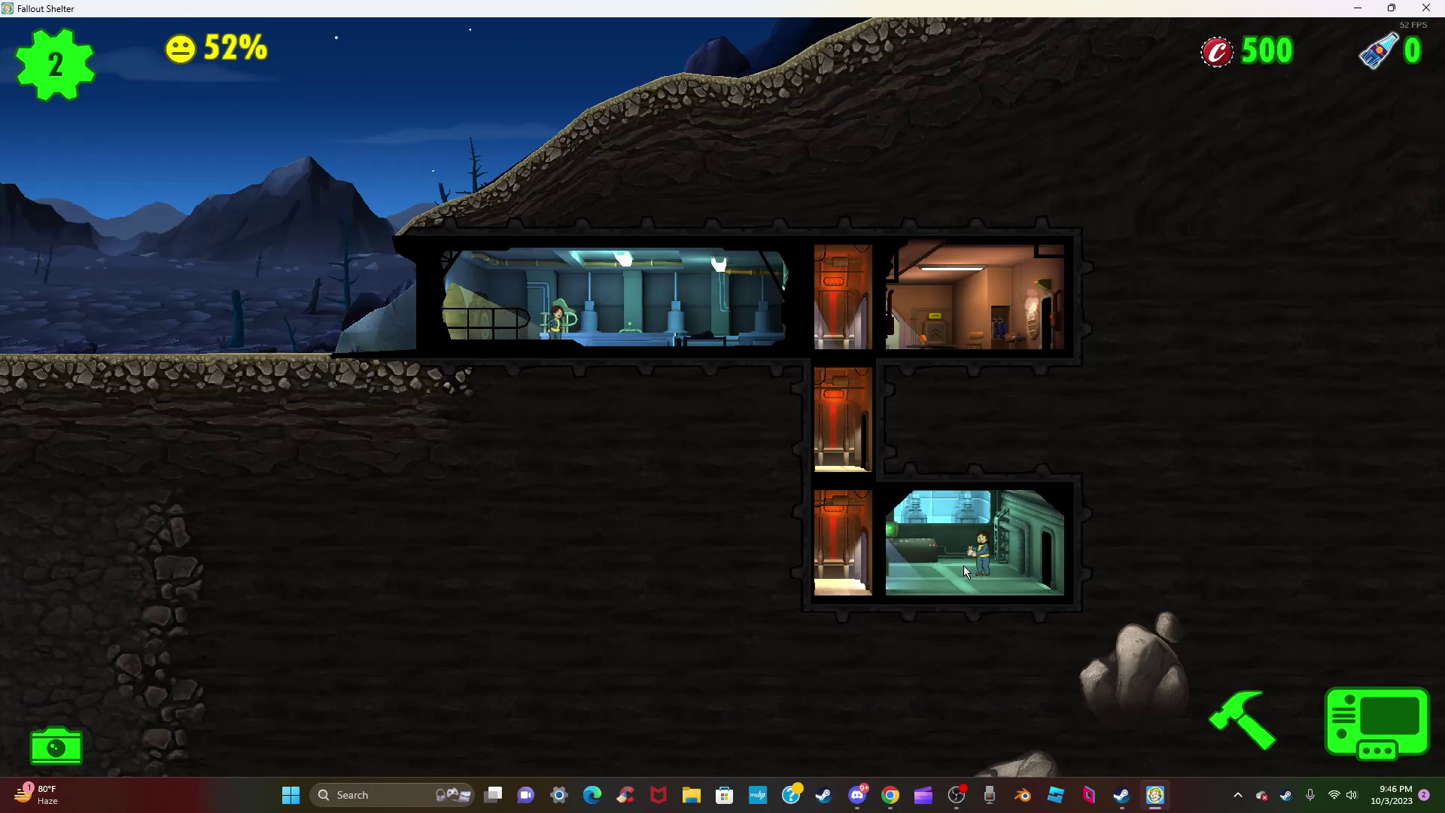
left_click(974, 564)
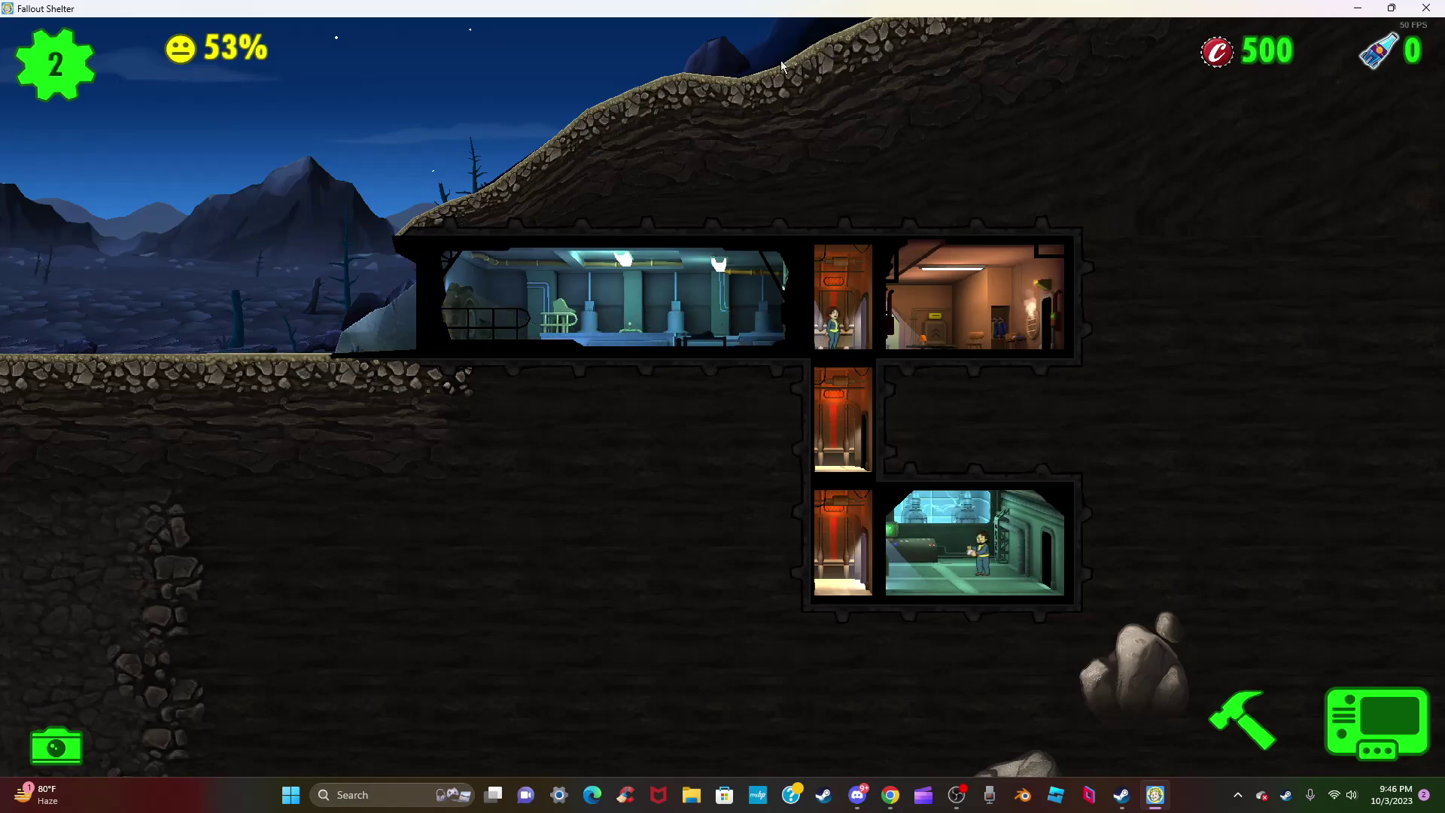
left_click(837, 328)
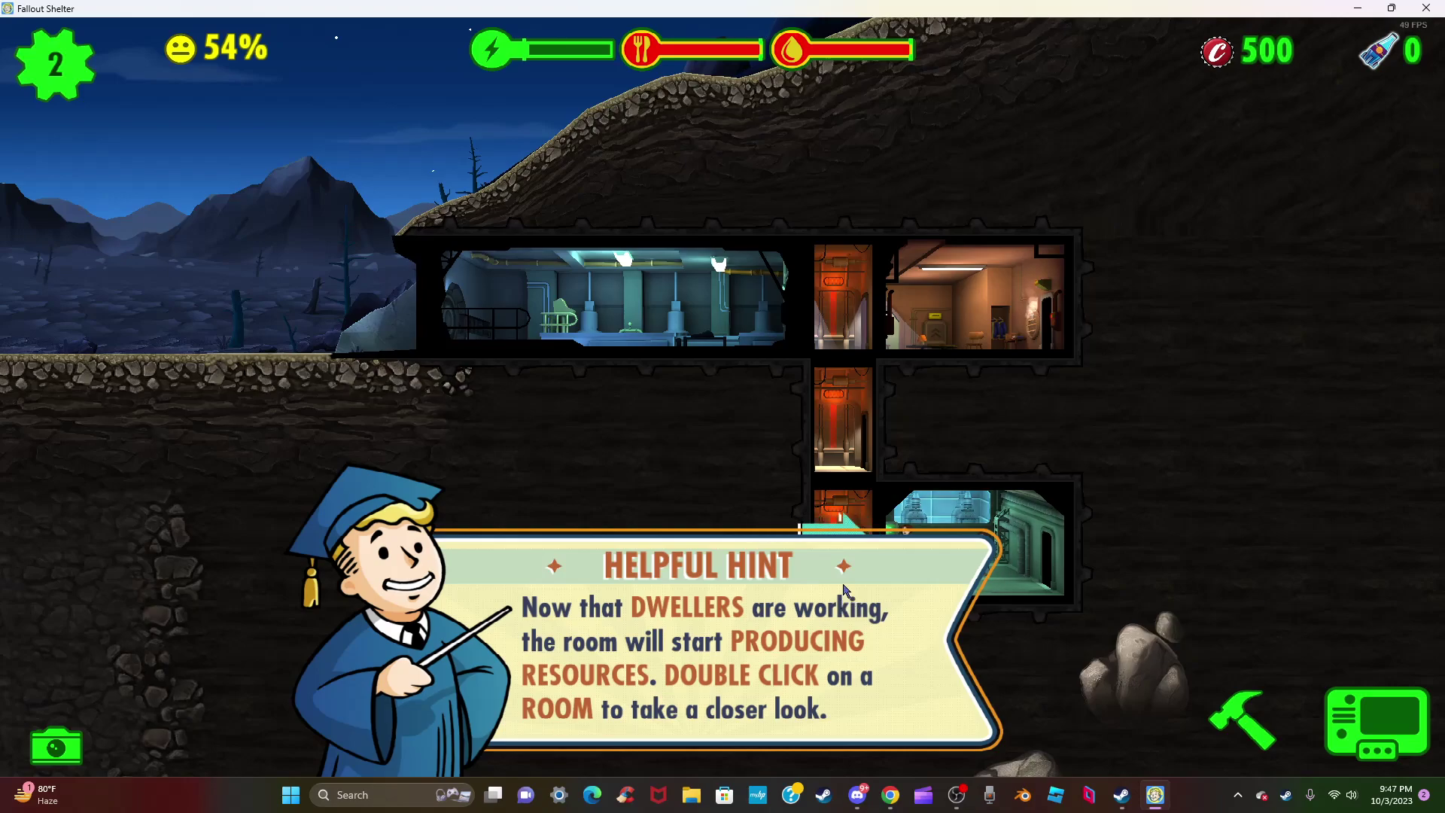
- Zoom into the Power Generator and activate its first Rush
double_click(1016, 558)
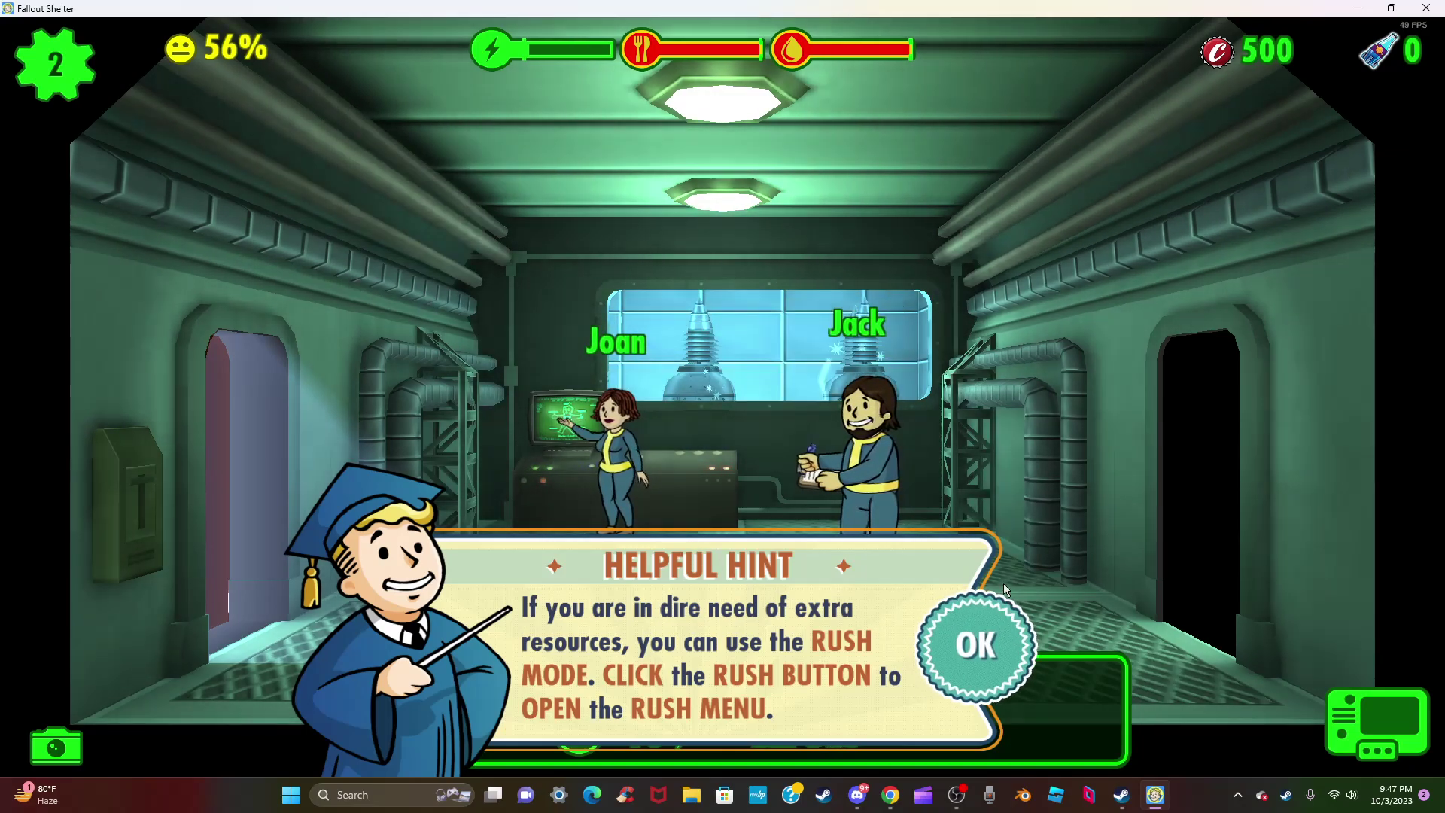
left_click(977, 644)
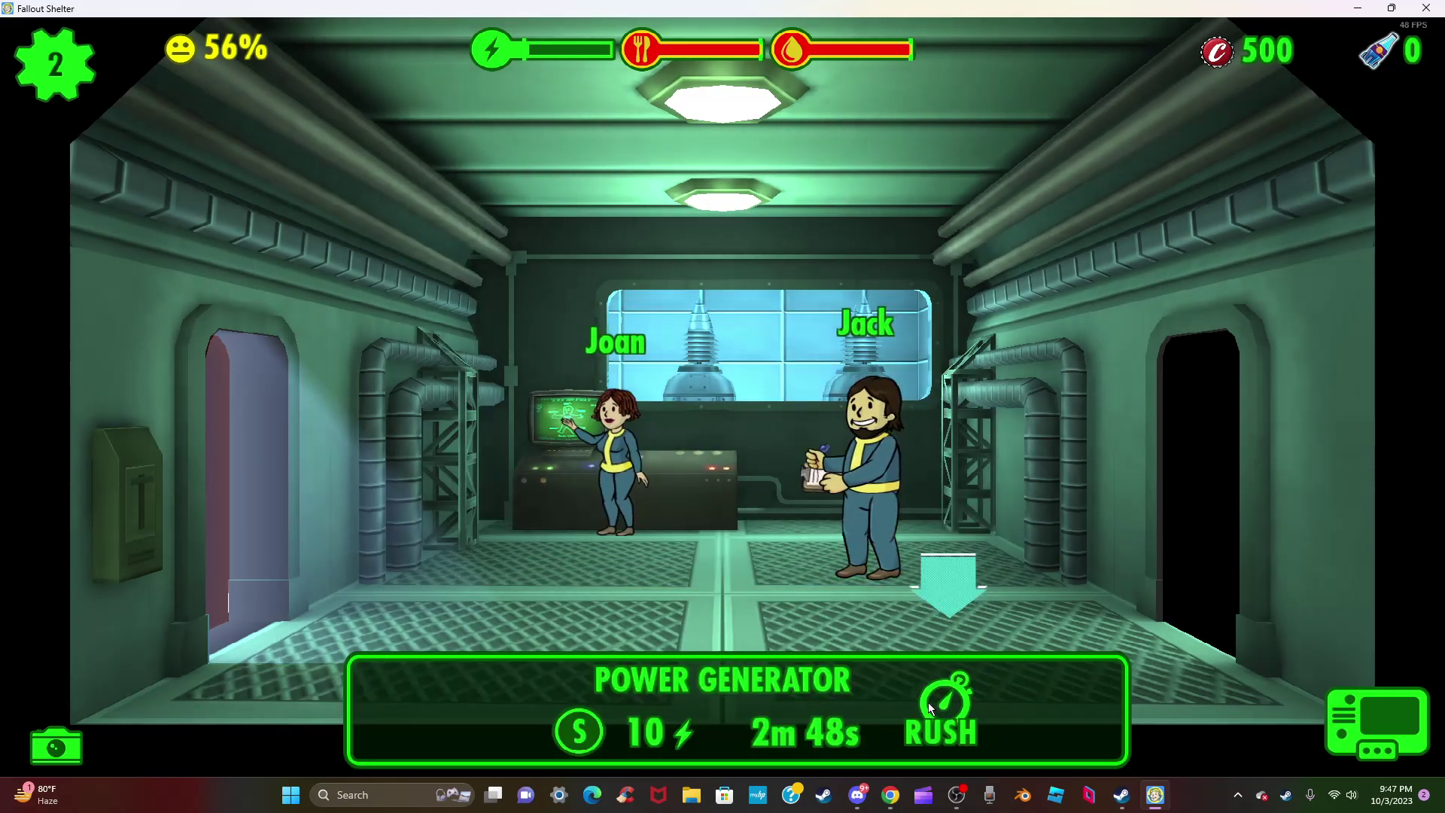
left_click(929, 702)
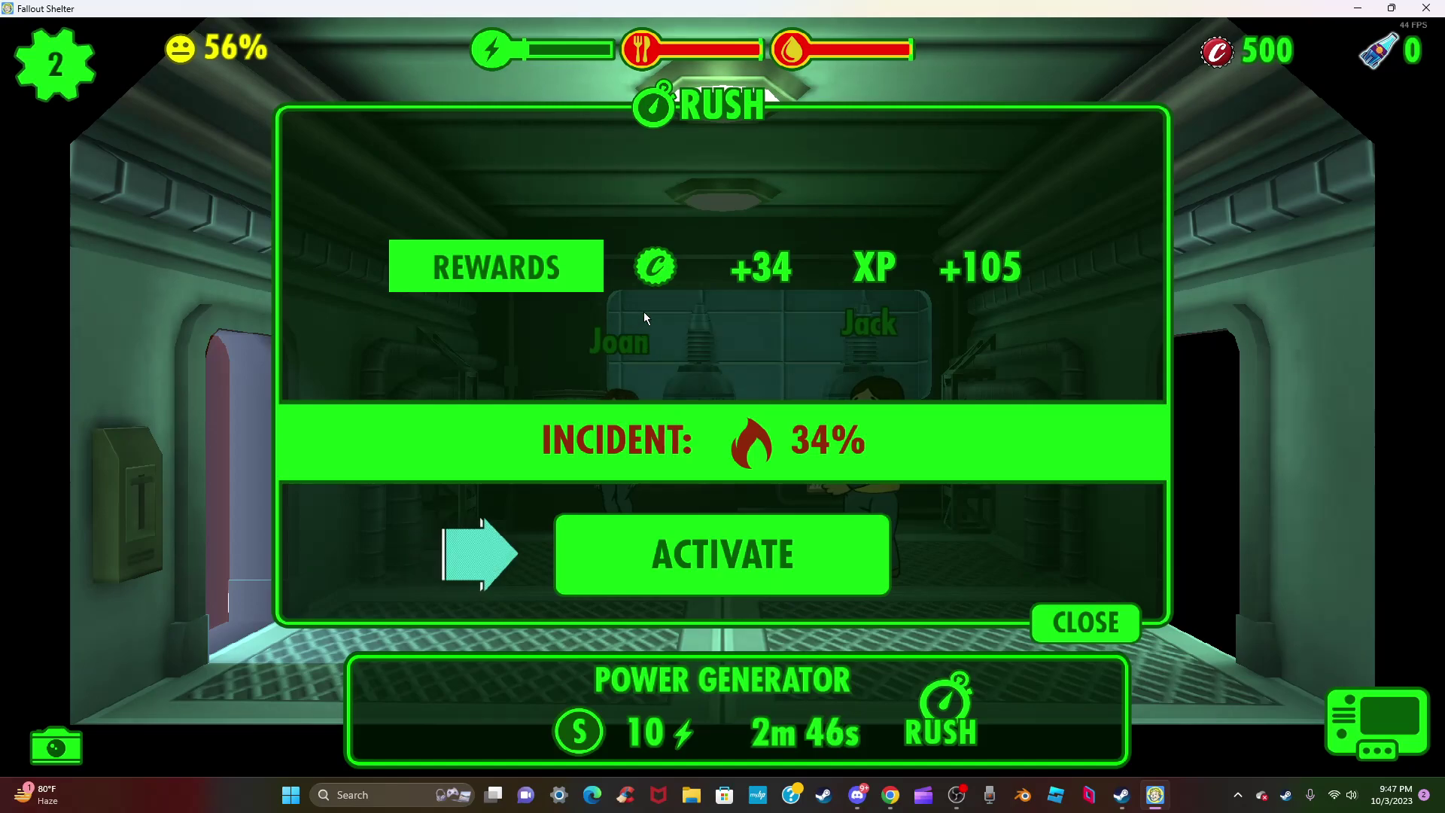
left_click(714, 550)
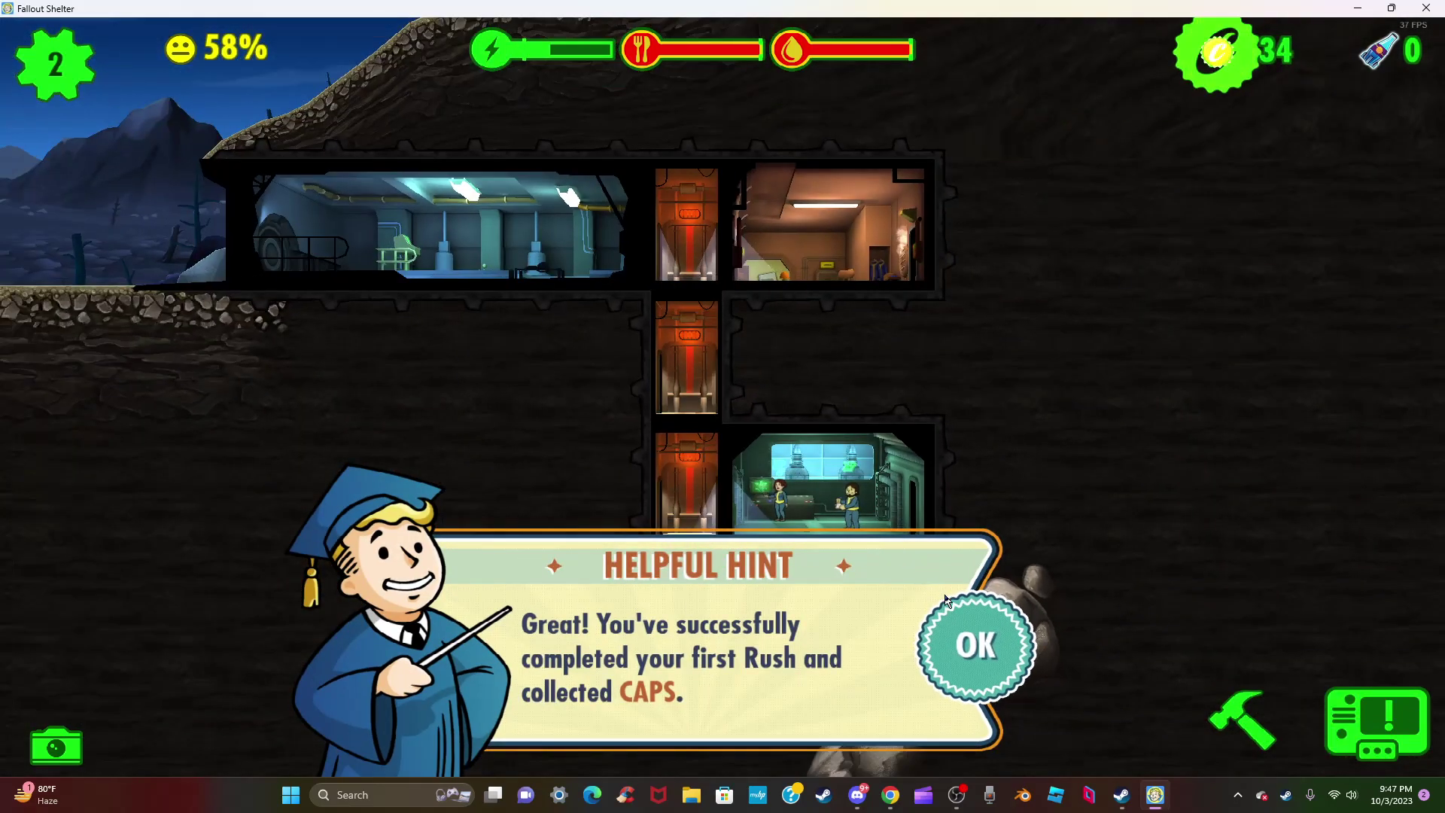
- Build a Diner beside the Power Generator on the bottom floor for 100 caps
left_click(967, 644)
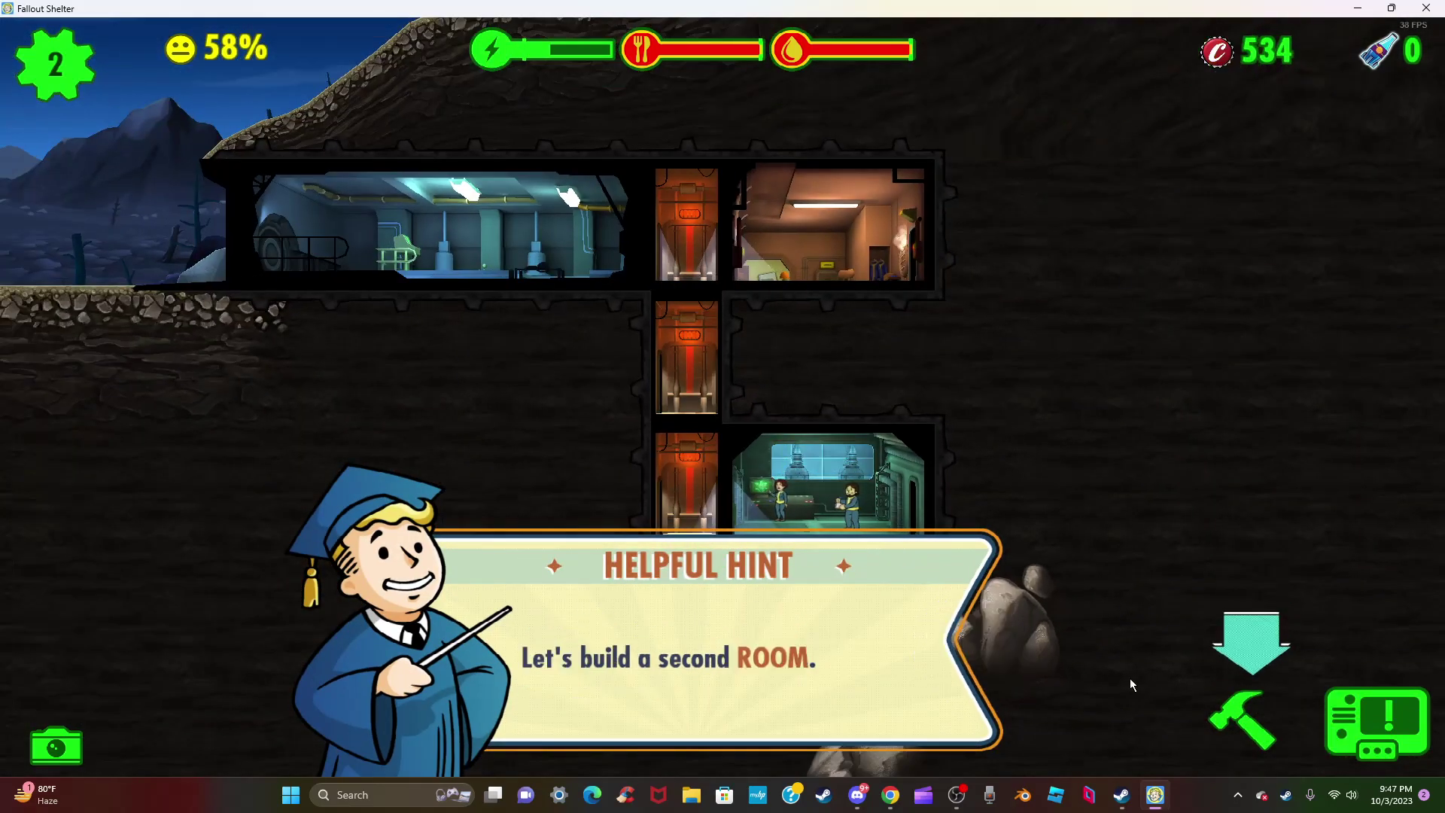
left_click(1246, 721)
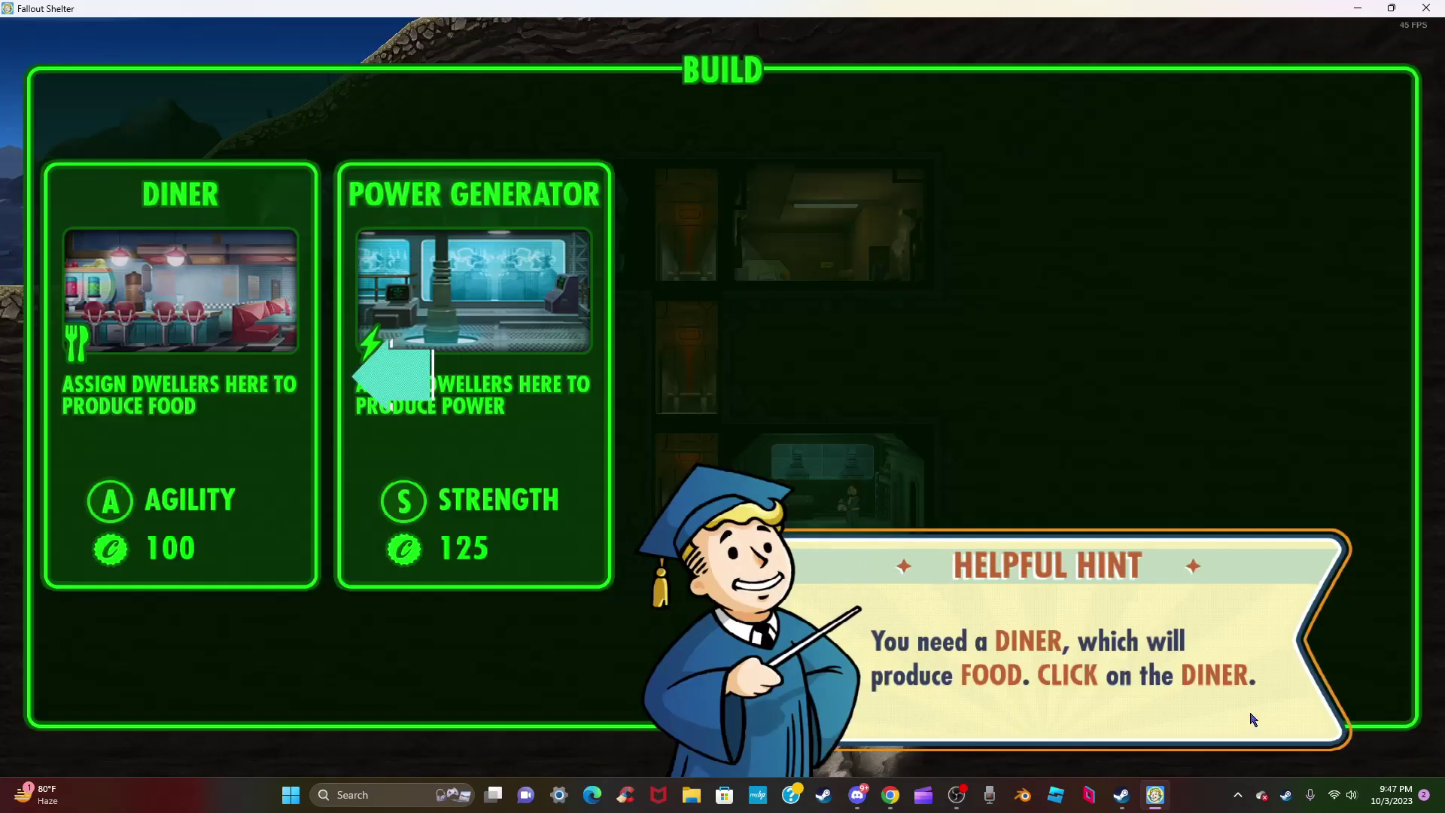
left_click(212, 335)
left_click(242, 368)
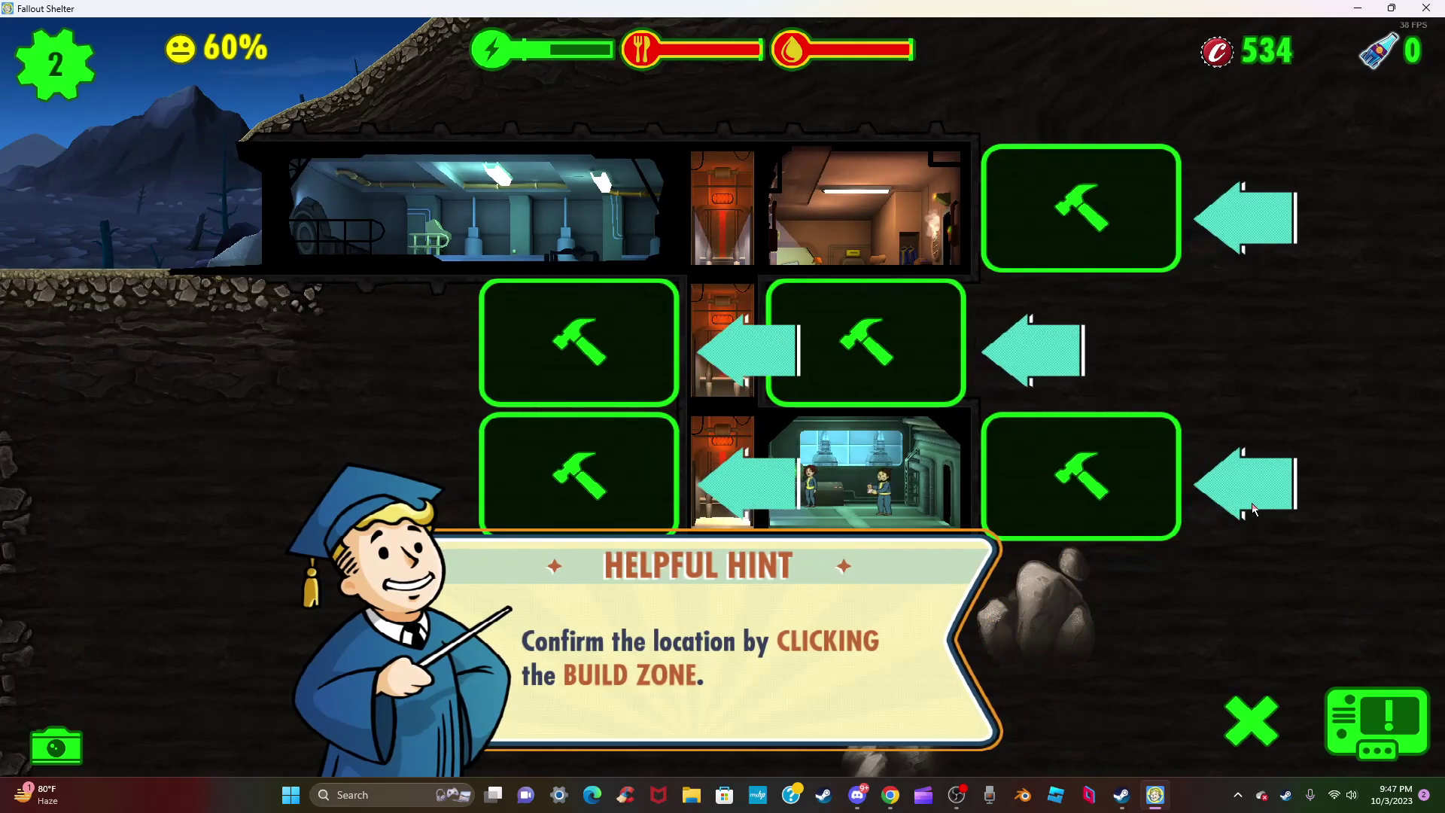
left_click(1129, 485)
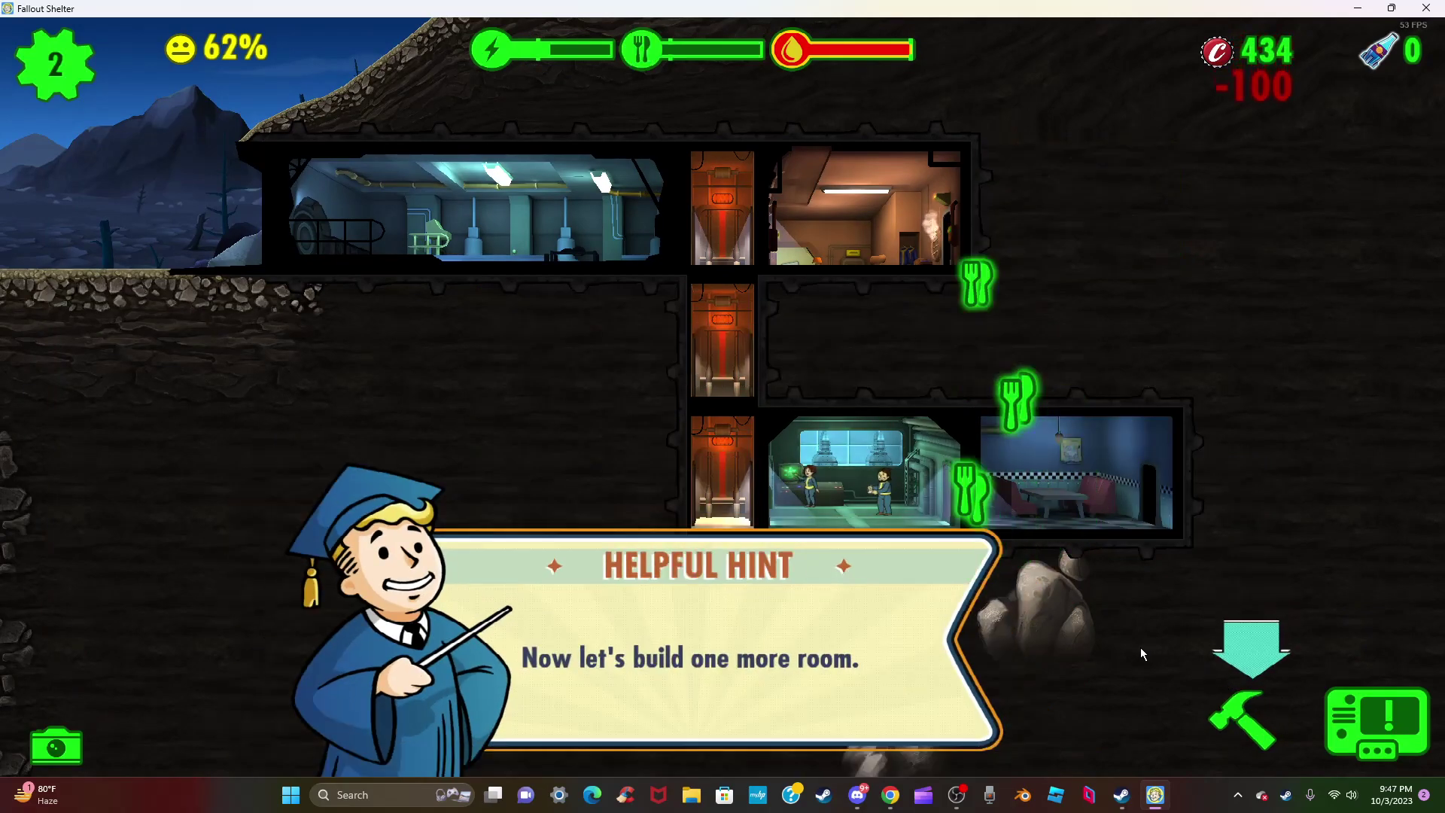
- Build a Water Treatment room on the middle floor for 100 caps
left_click(1253, 718)
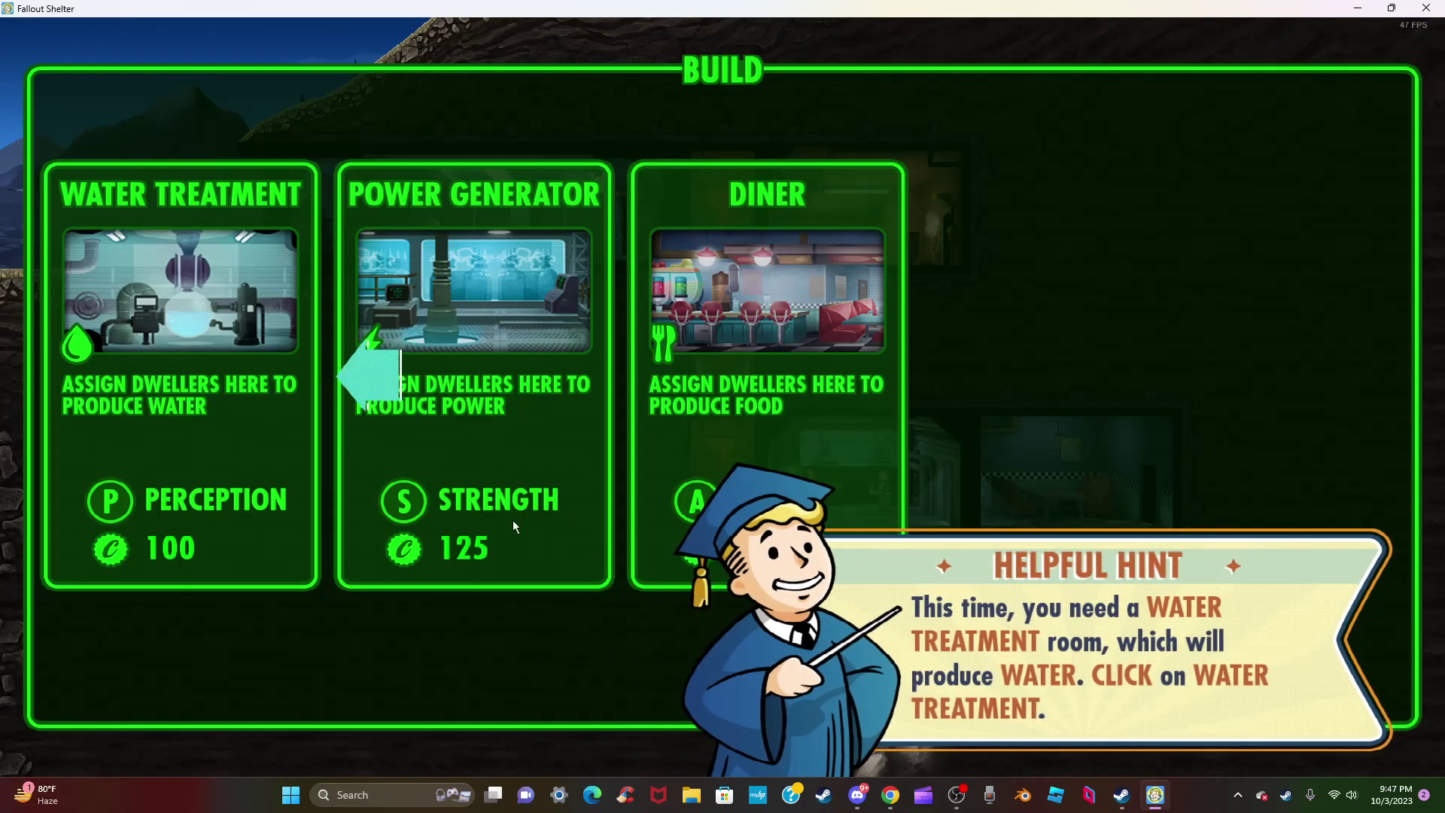
left_click(256, 385)
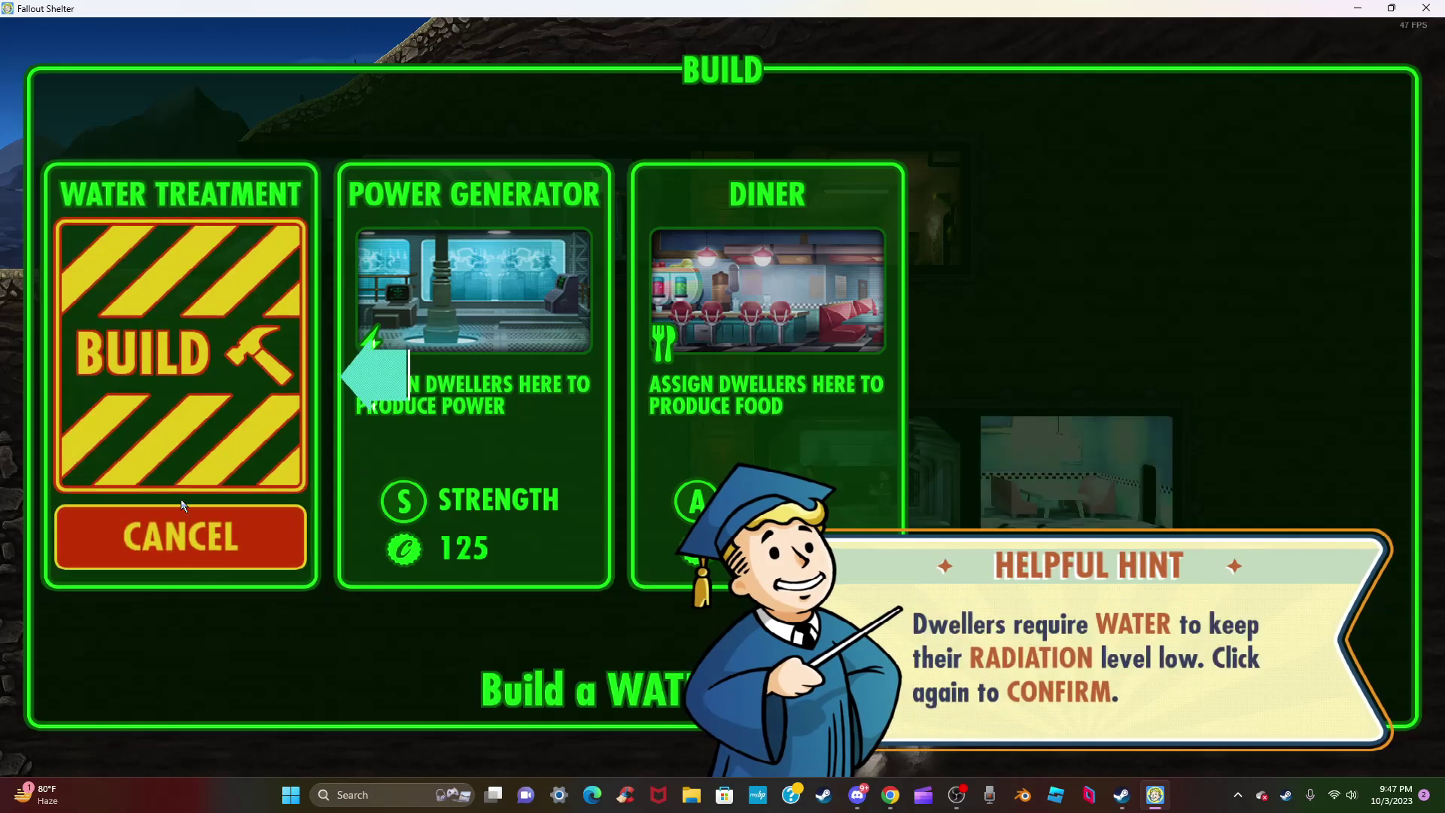
left_click(172, 429)
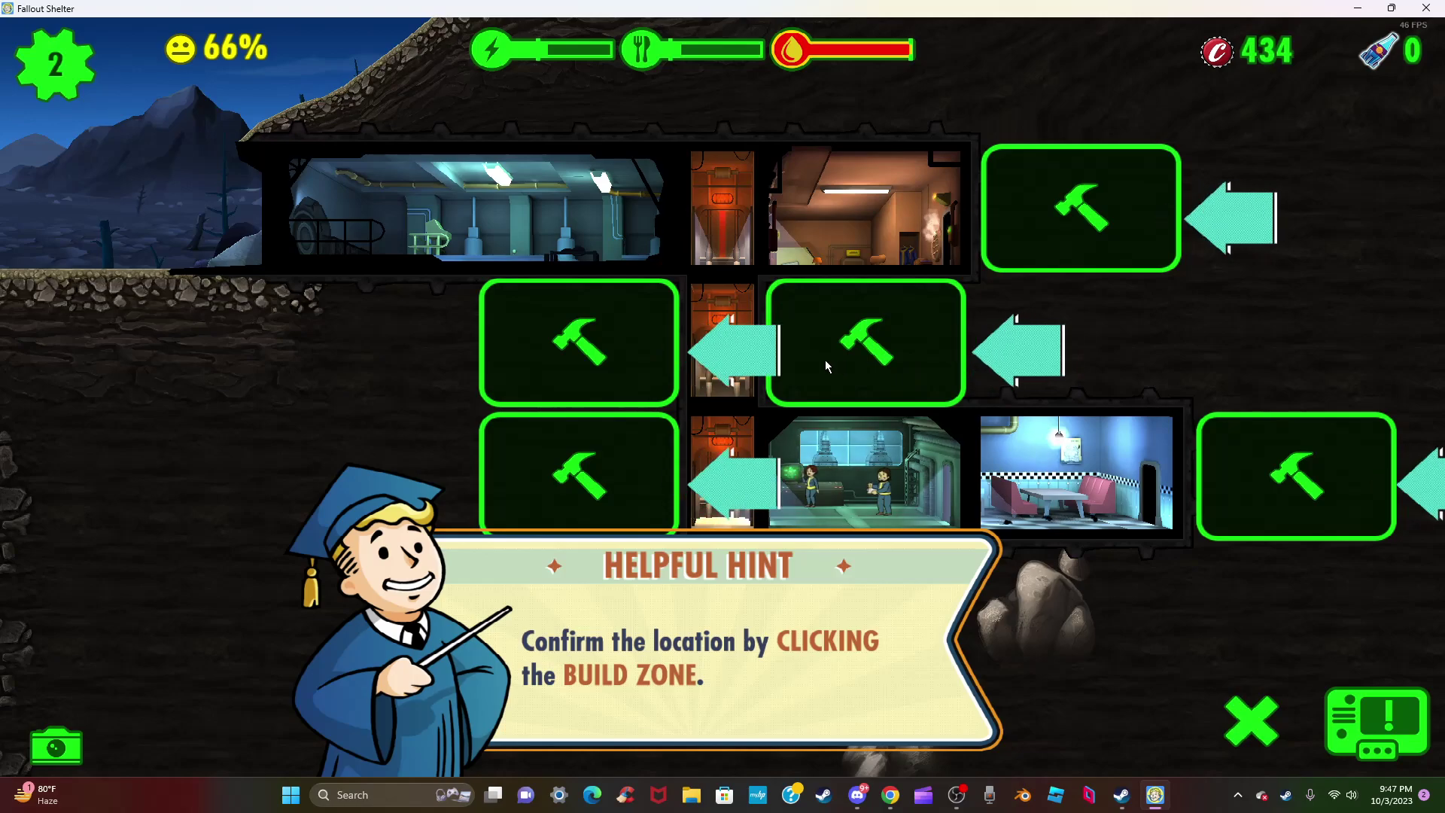
left_click(851, 359)
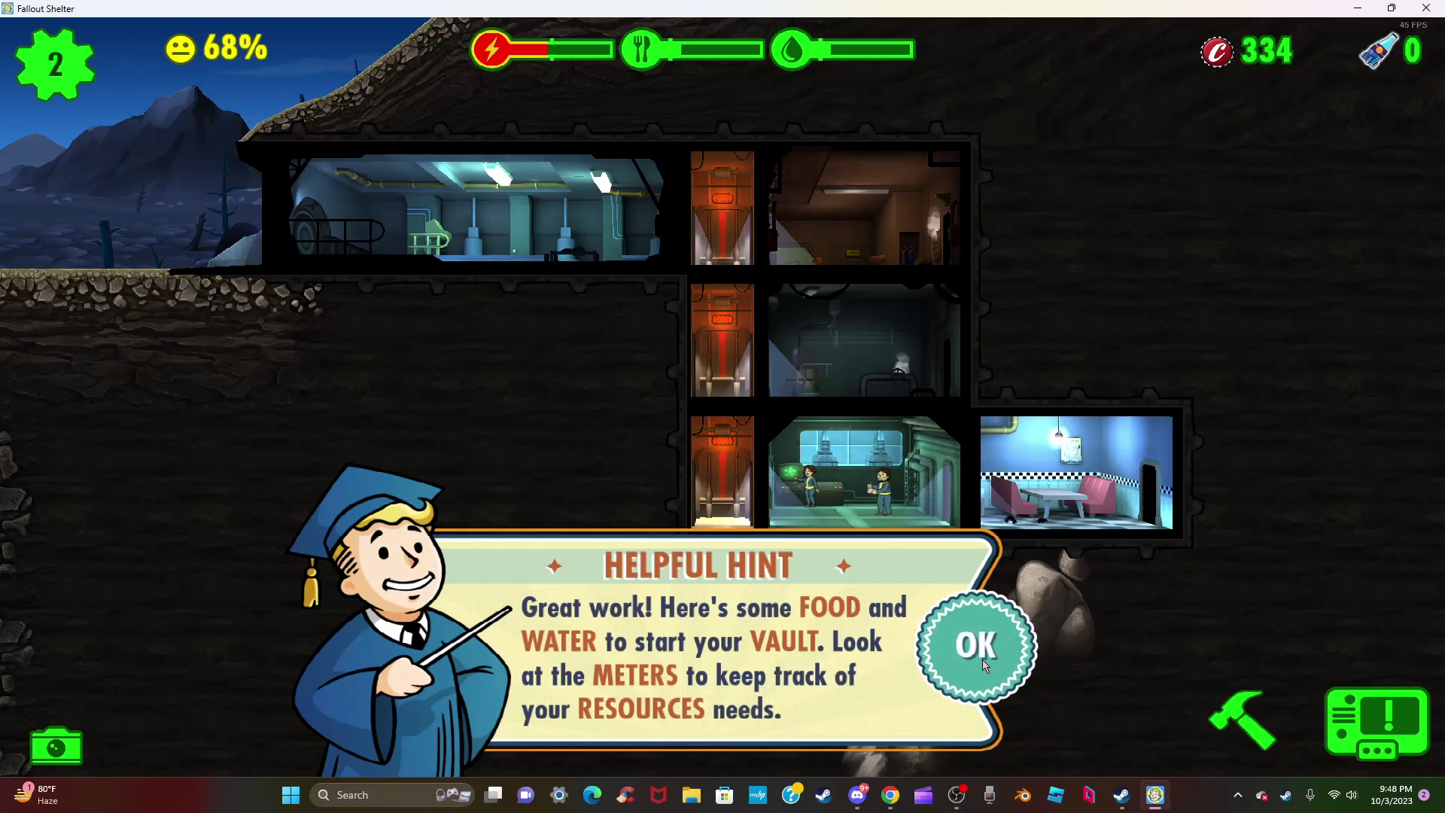
- Dismiss the starting-supplies, new-dwellers and closing tutorial hints
left_click(977, 649)
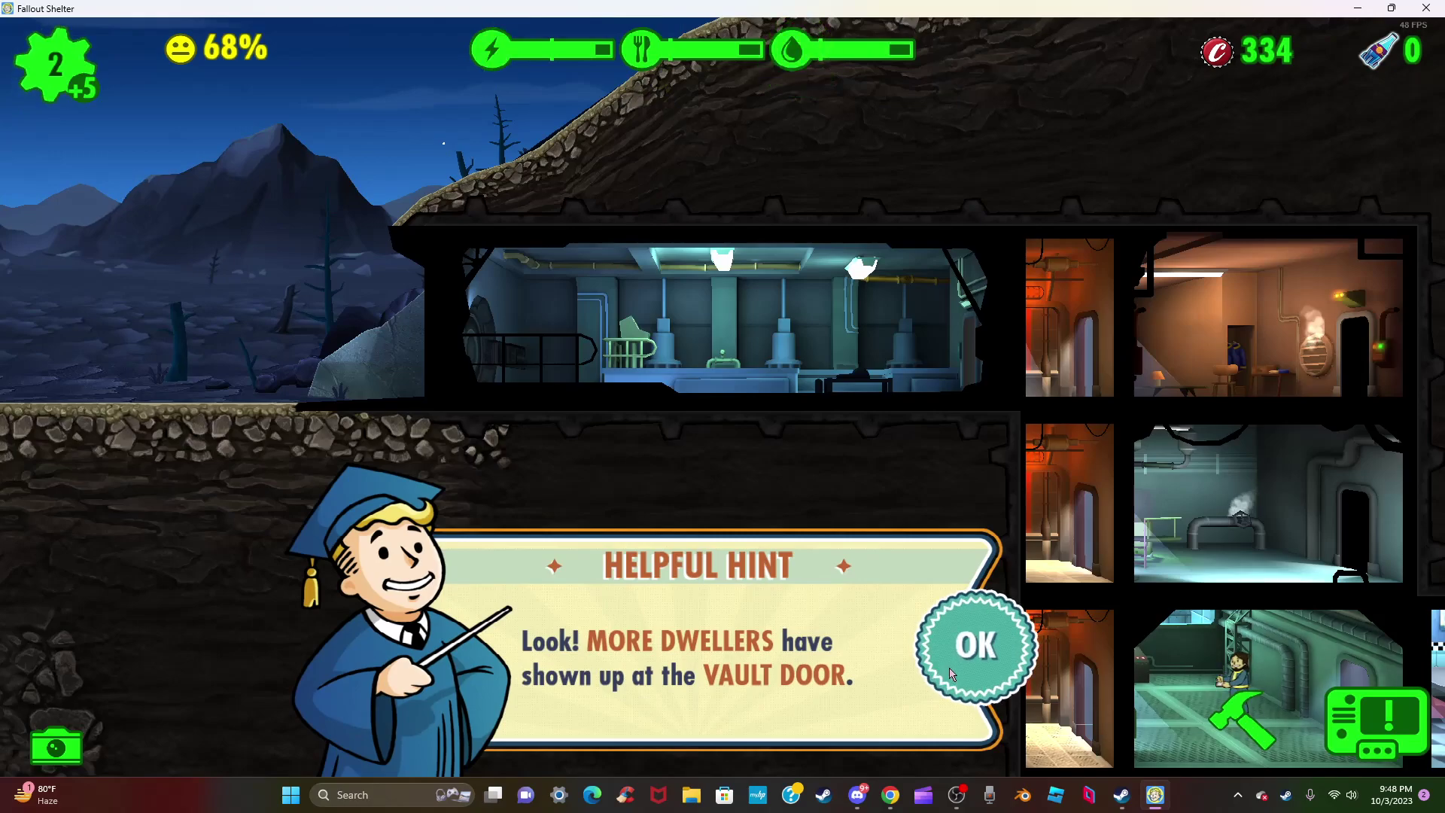
left_click(949, 650)
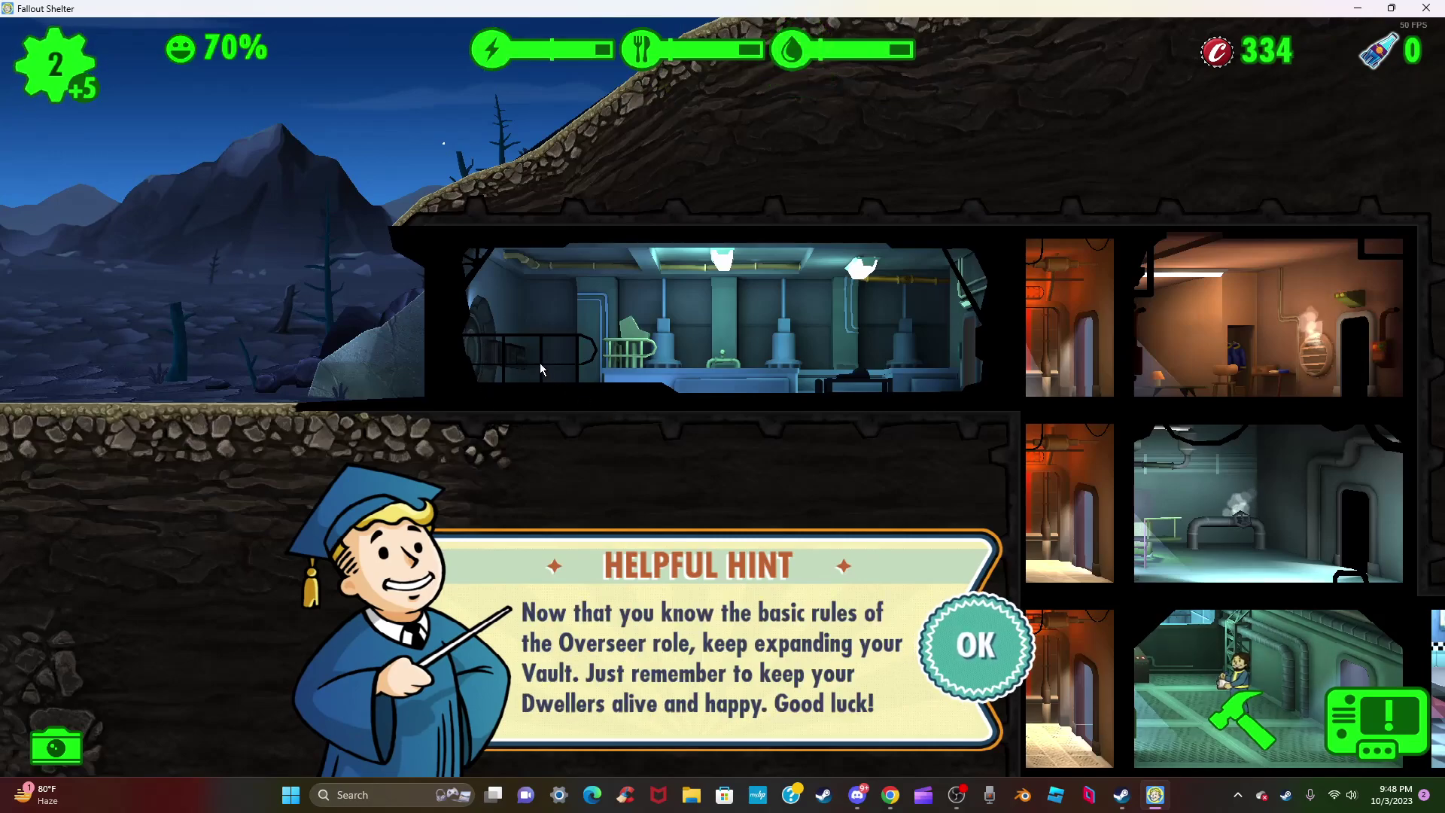
left_click(954, 632)
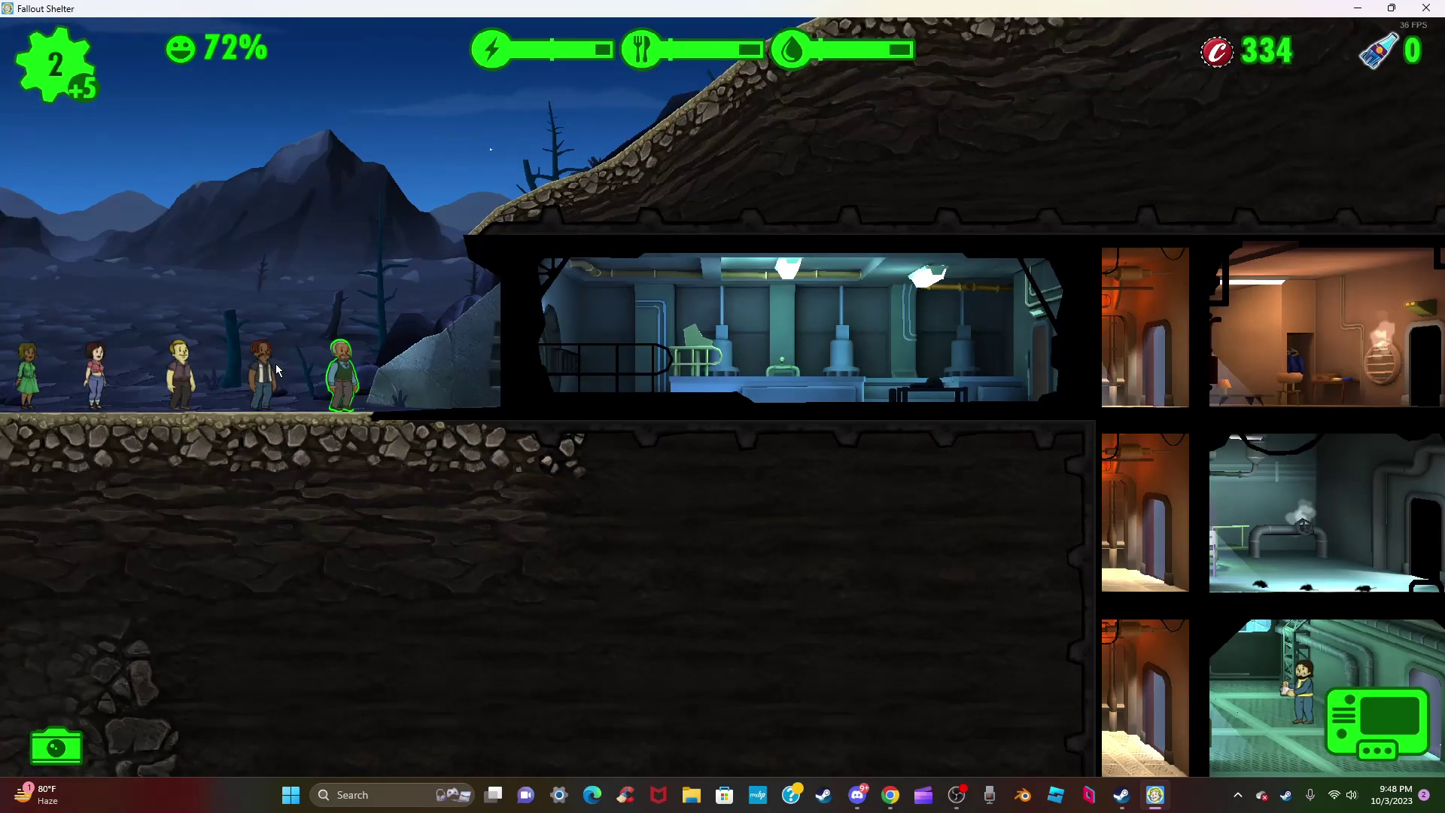
- Move the first two waiting dwellers from the vault door into vault rooms
left_click(275, 364)
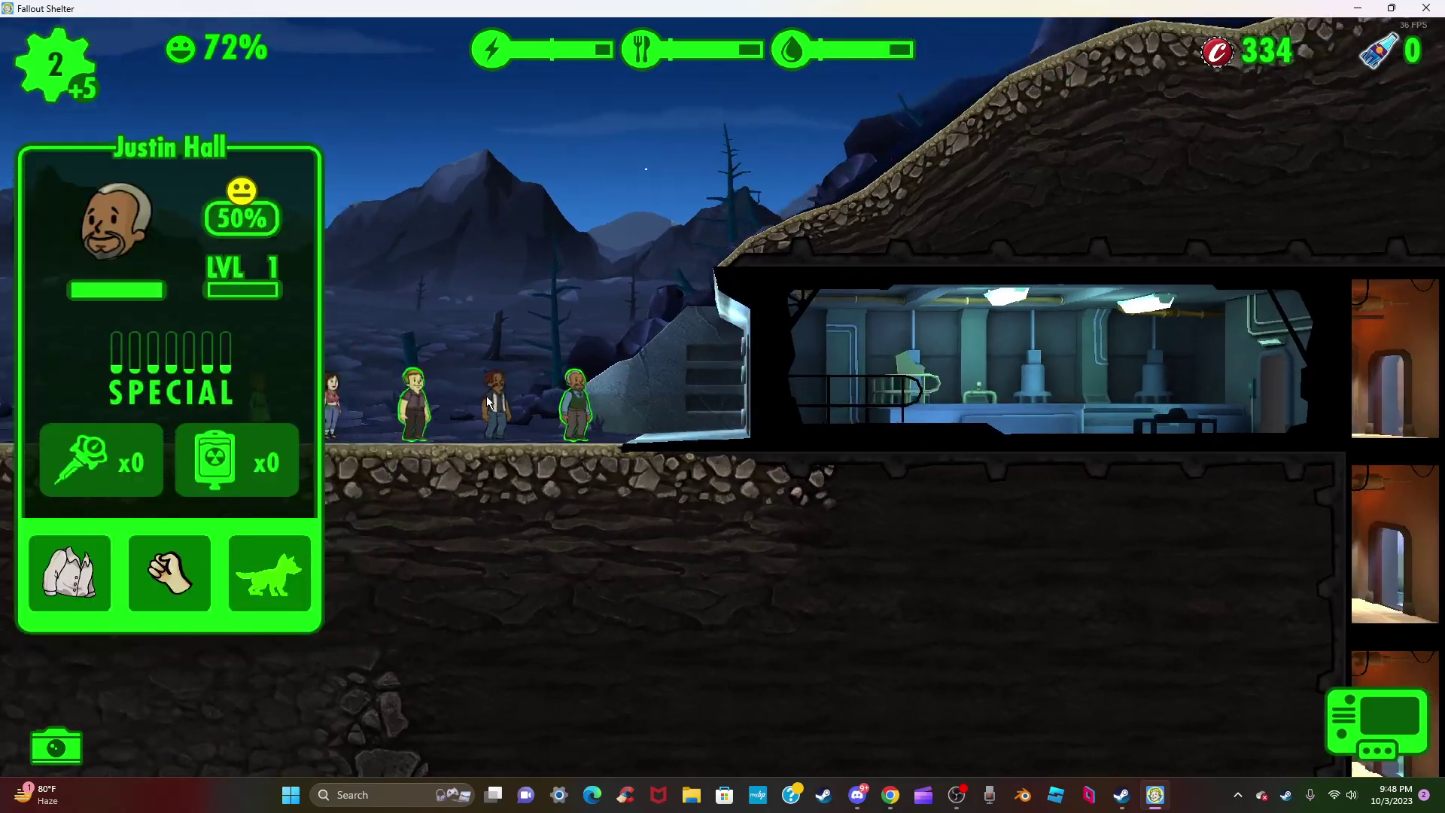
left_click_drag(677, 570, 171, 504)
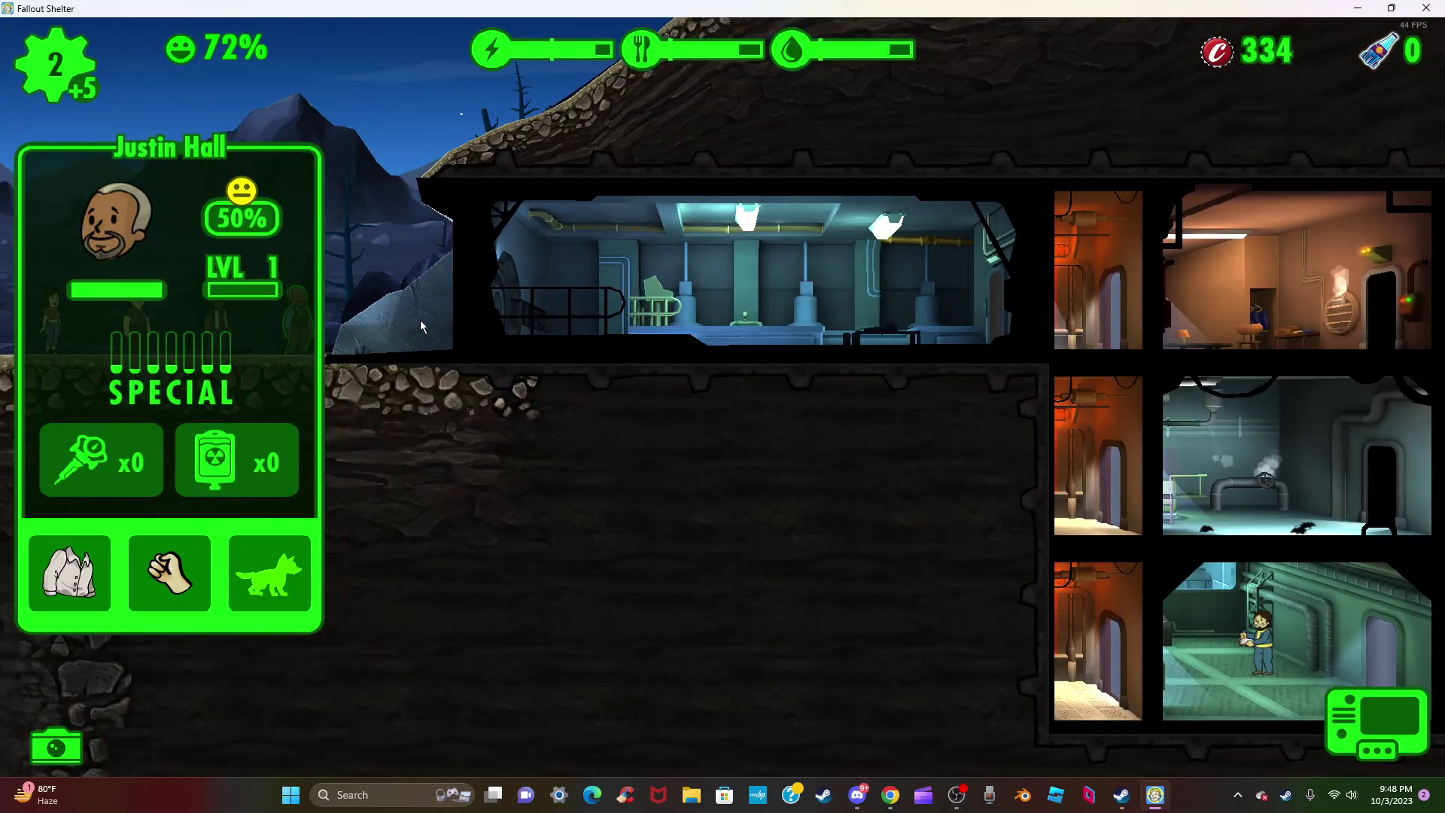
mouse_move(297, 327)
left_mouse_down()
mouse_move(1081, 463)
mouse_move(1062, 560)
mouse_move(868, 463)
mouse_move(862, 429)
left_mouse_up()
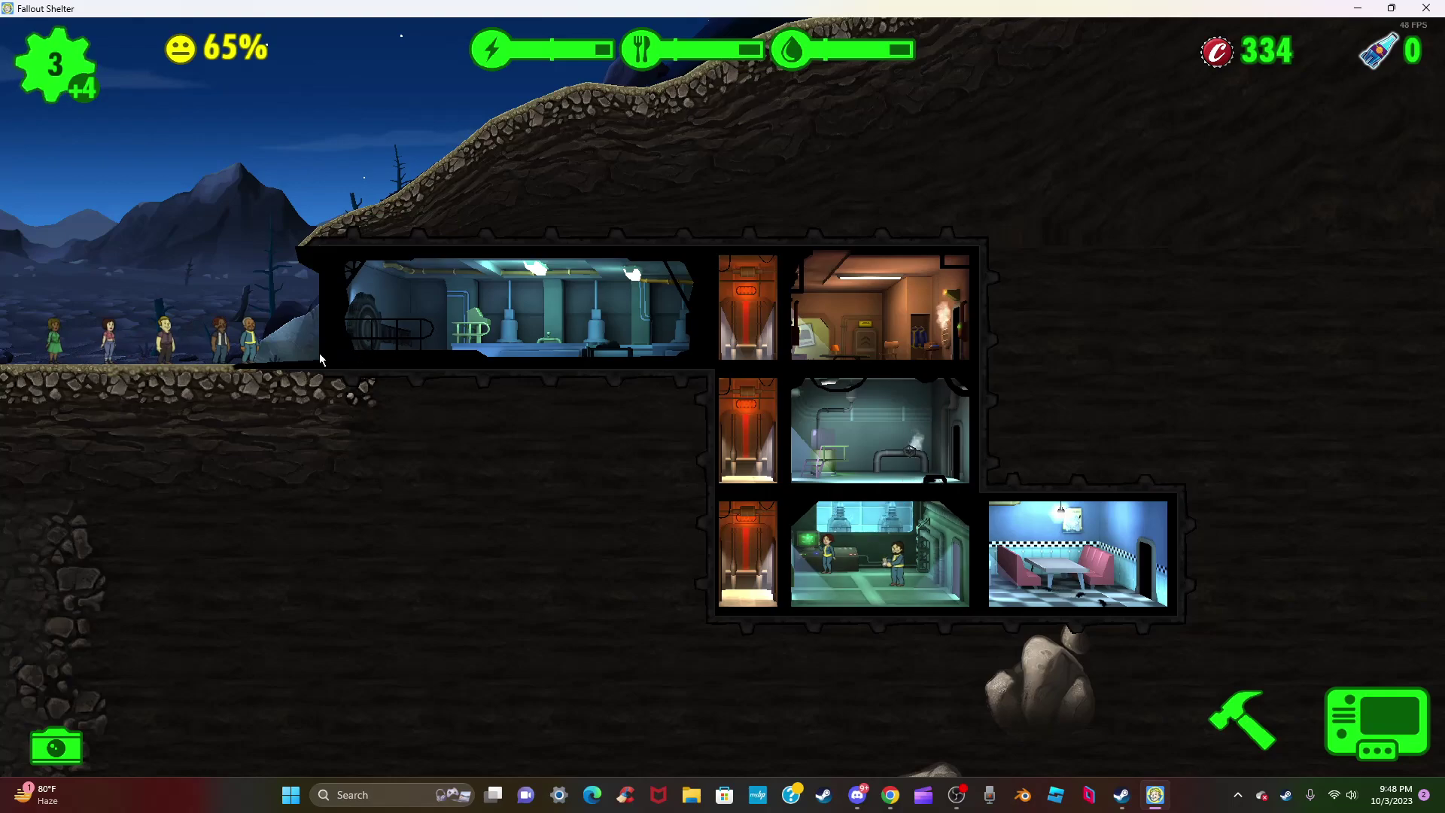
left_click_drag(224, 336, 356, 381)
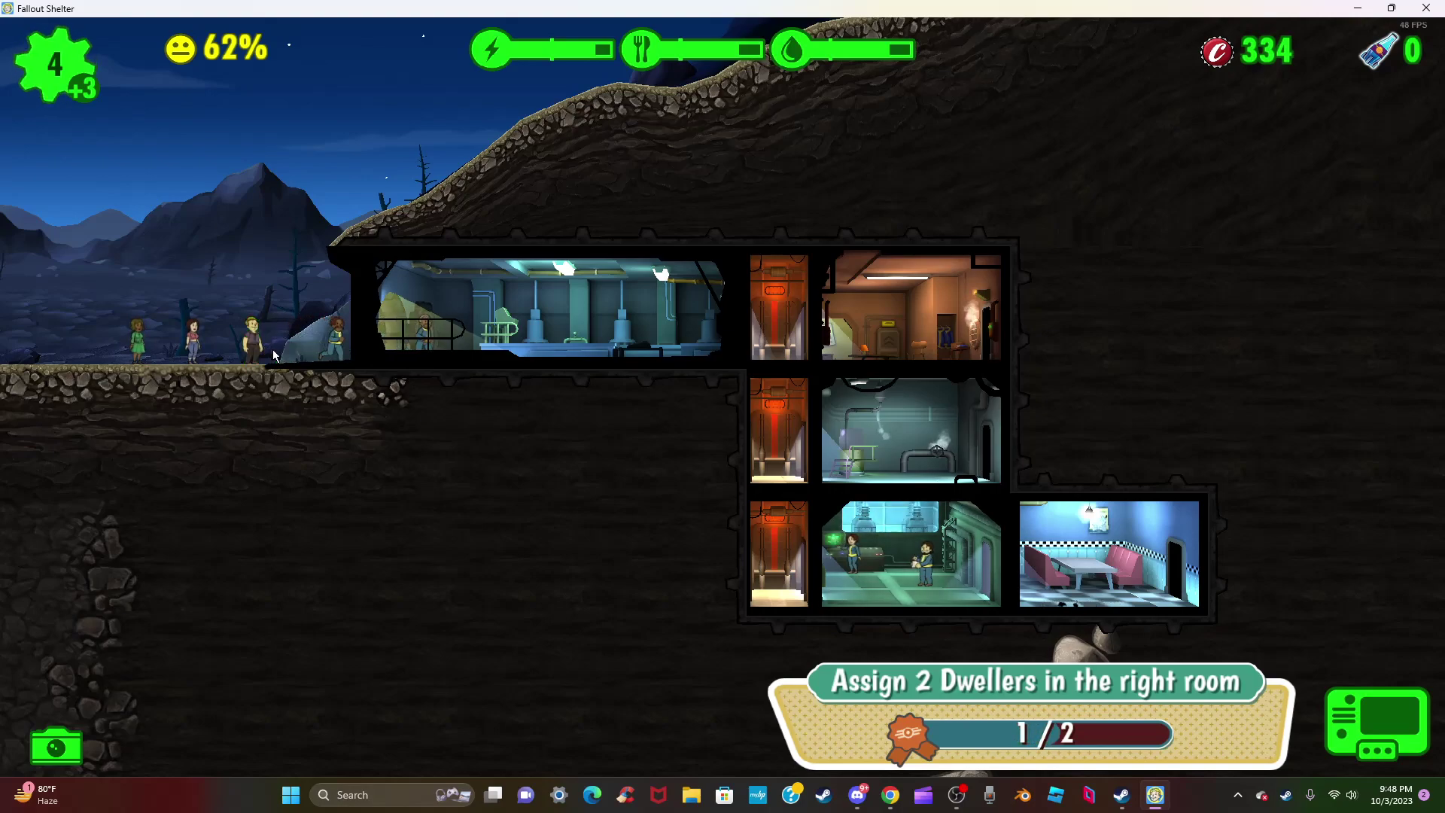
left_click_drag(1113, 599, 1102, 555)
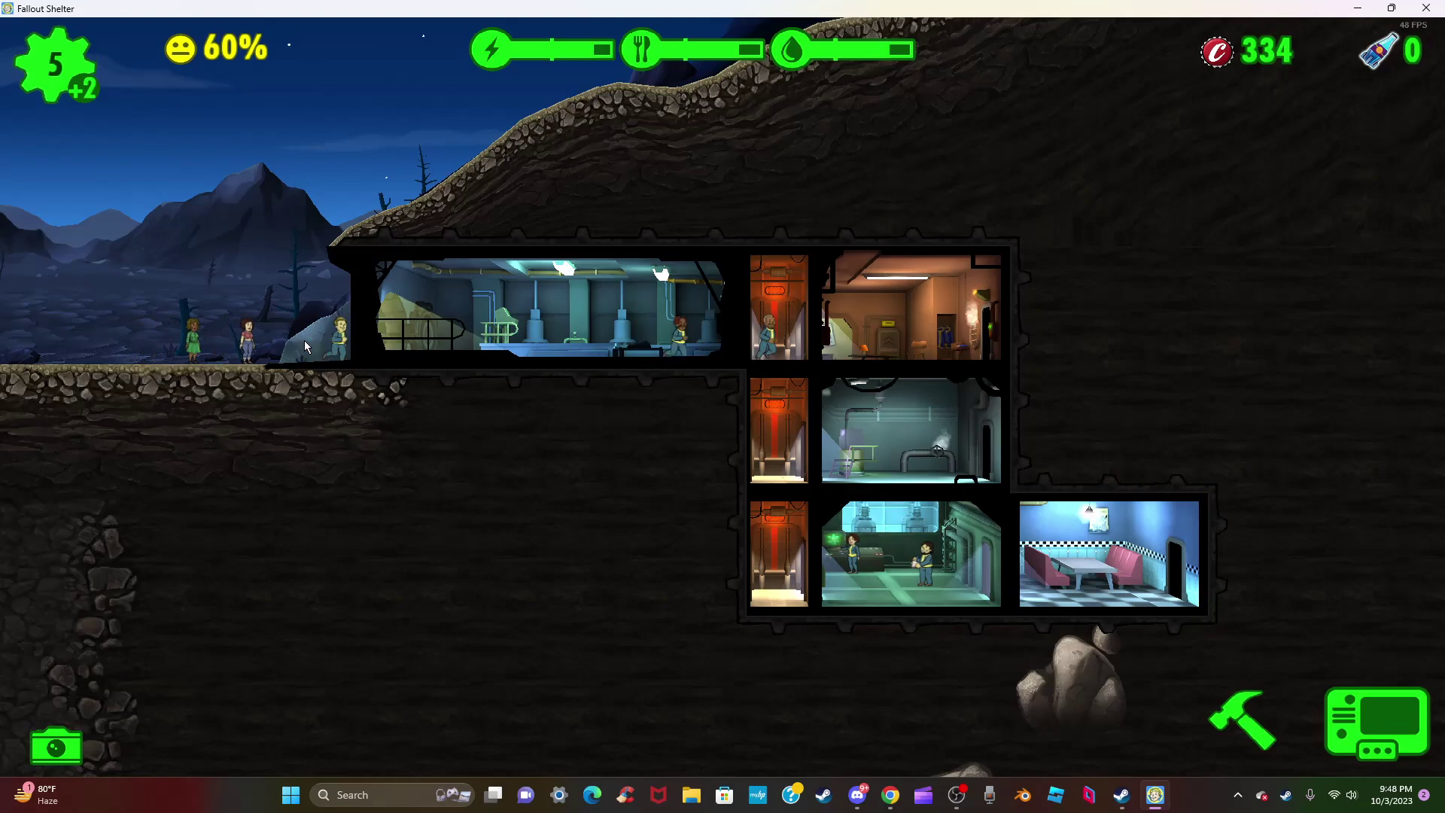
left_click_drag(314, 349, 250, 348)
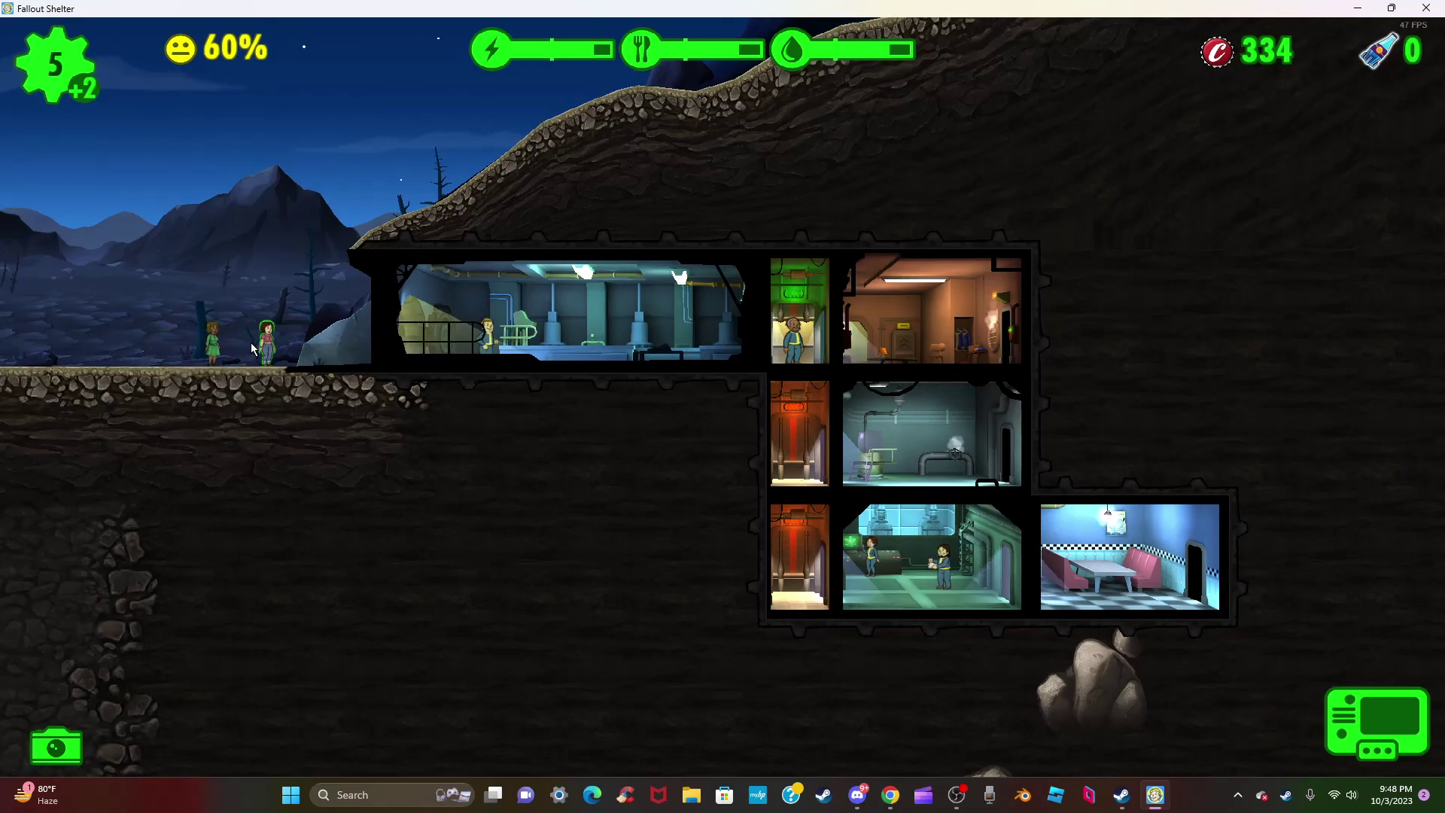
- Place the remaining dwellers, one in the top-right living quarters, and dismiss the hint
left_click(266, 336)
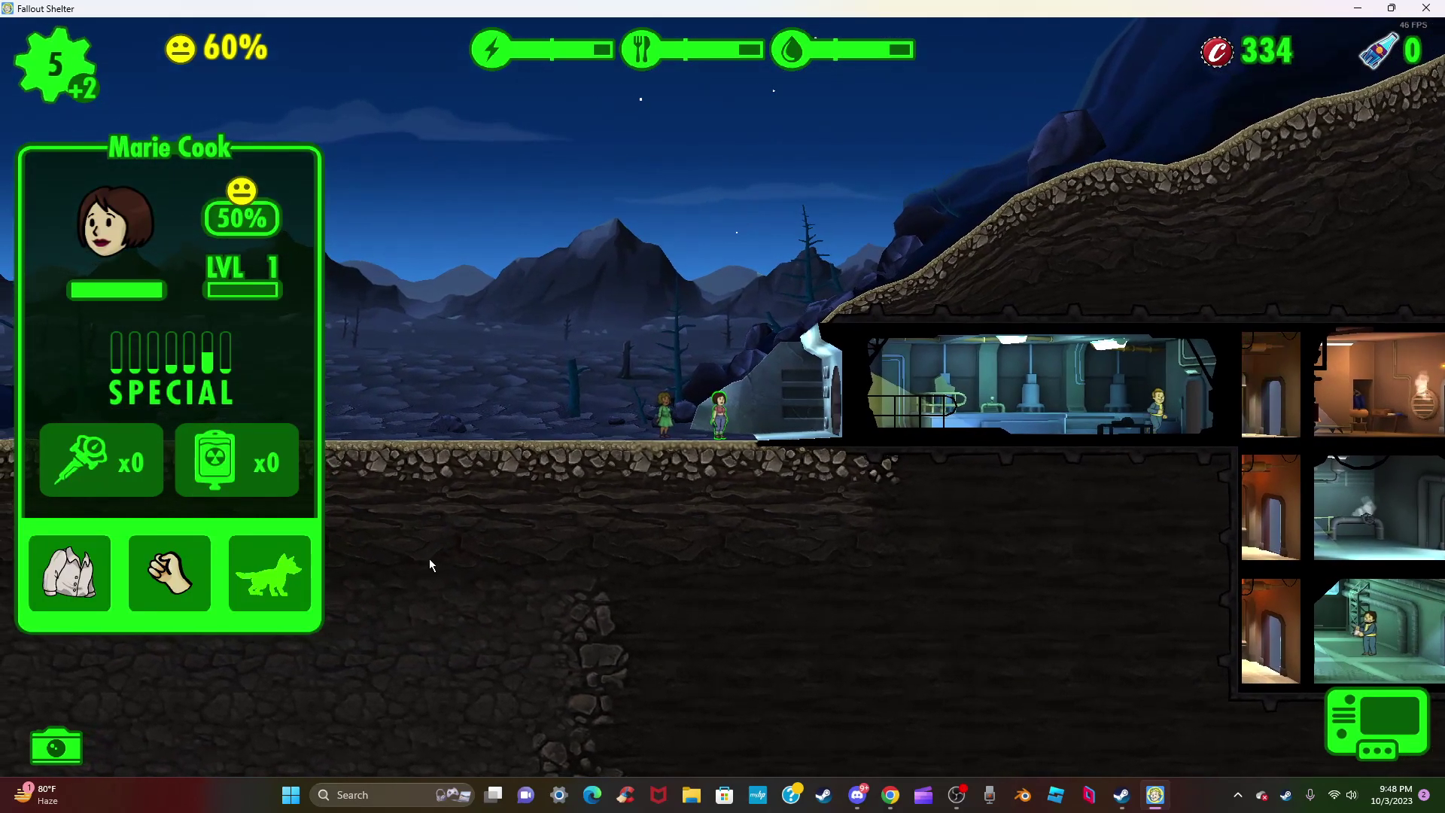
mouse_move(632, 508)
left_mouse_down()
mouse_move(423, 437)
mouse_move(523, 385)
left_mouse_up()
left_click_drag(1044, 418, 1044, 418)
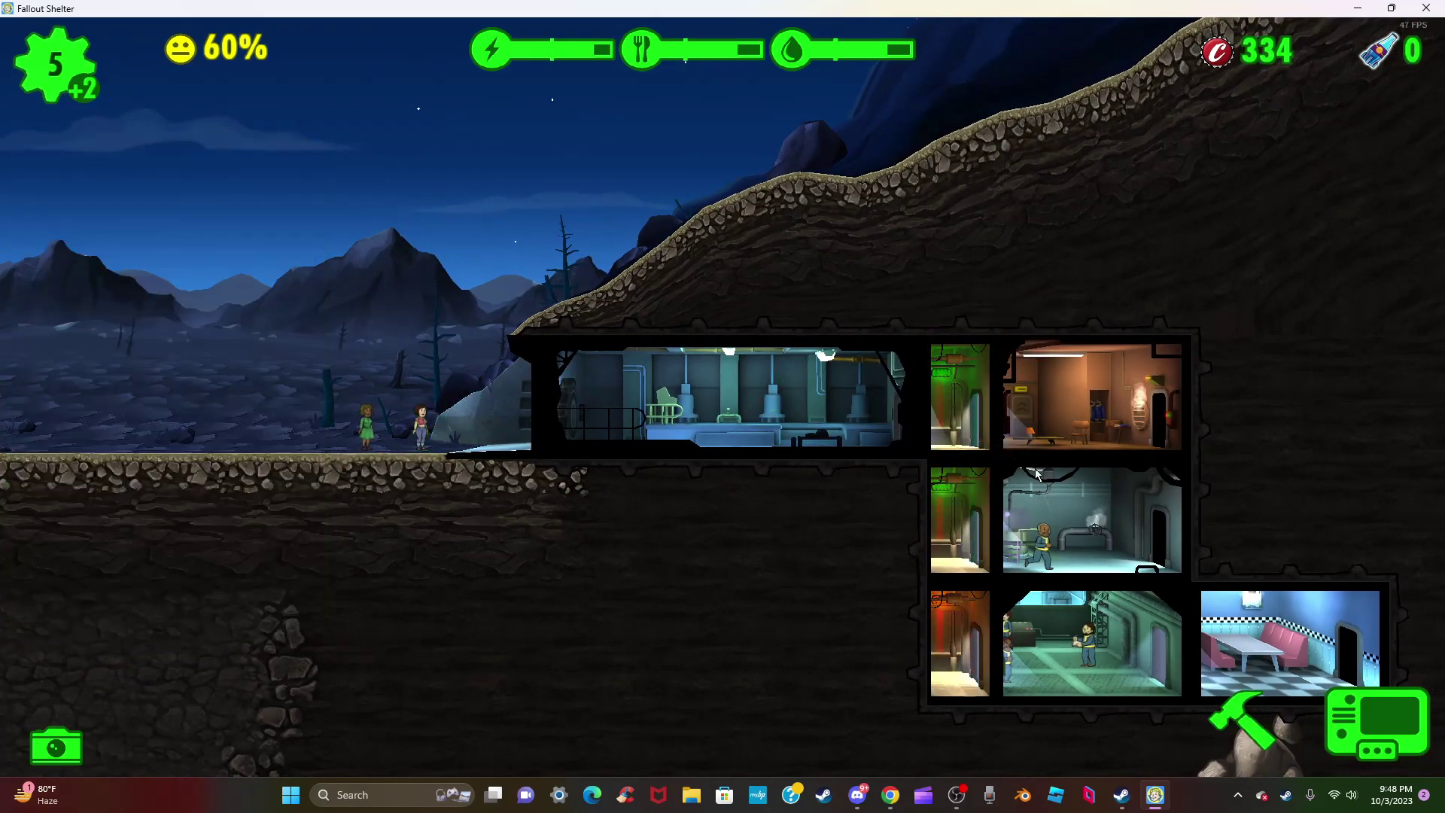
left_click_drag(418, 441, 1090, 402)
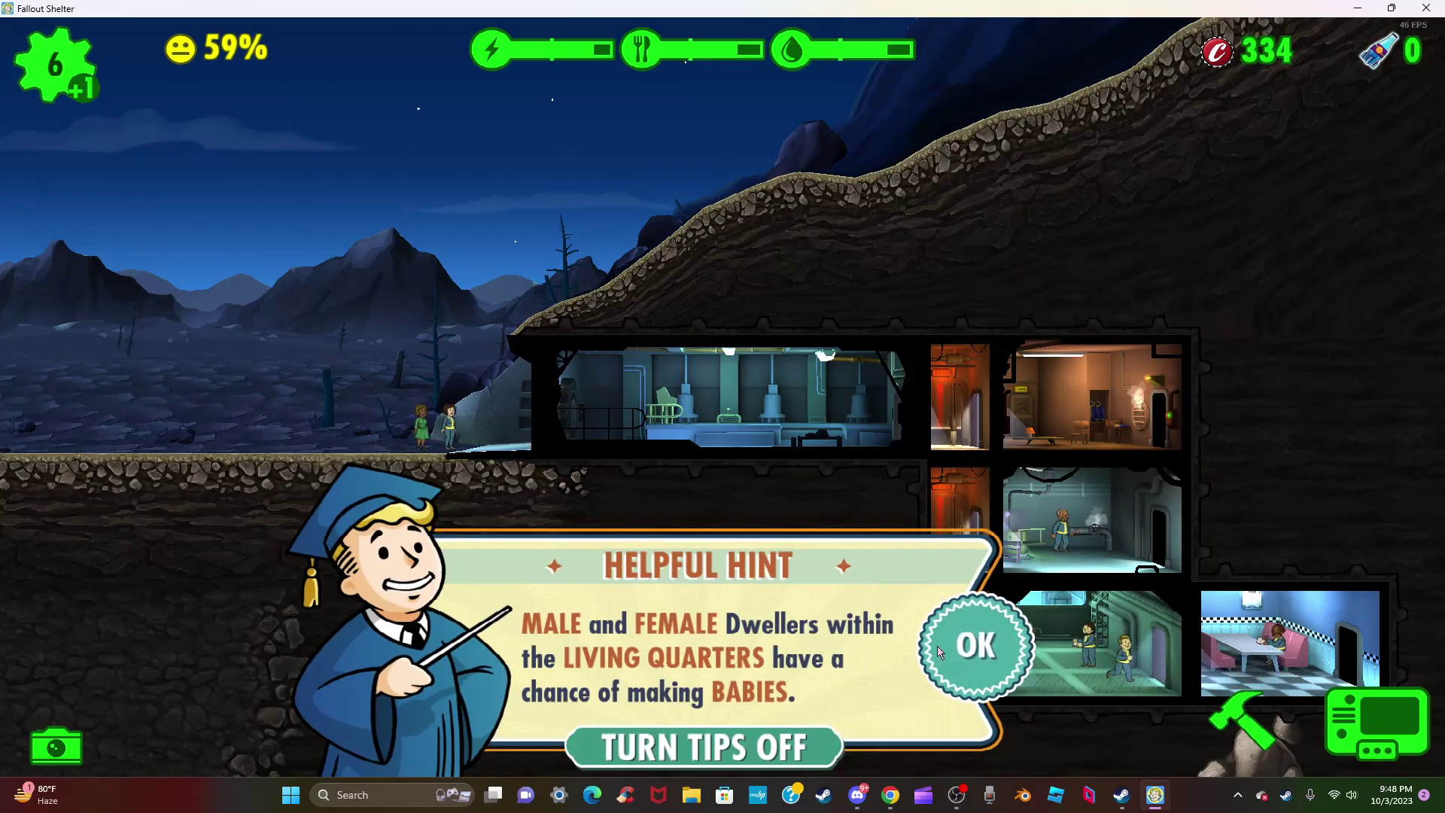
left_click(977, 646)
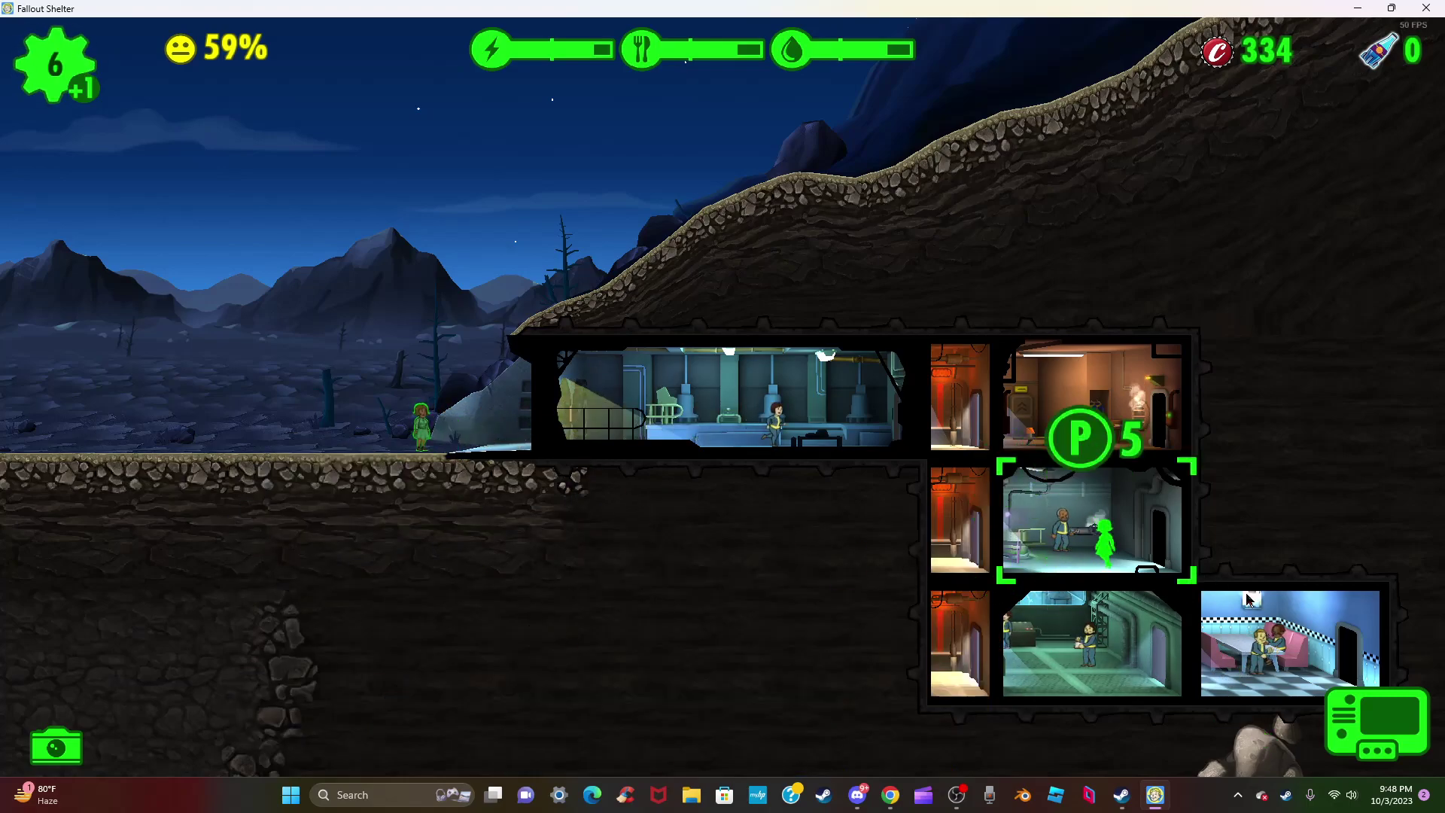
left_click_drag(1251, 600, 1110, 471)
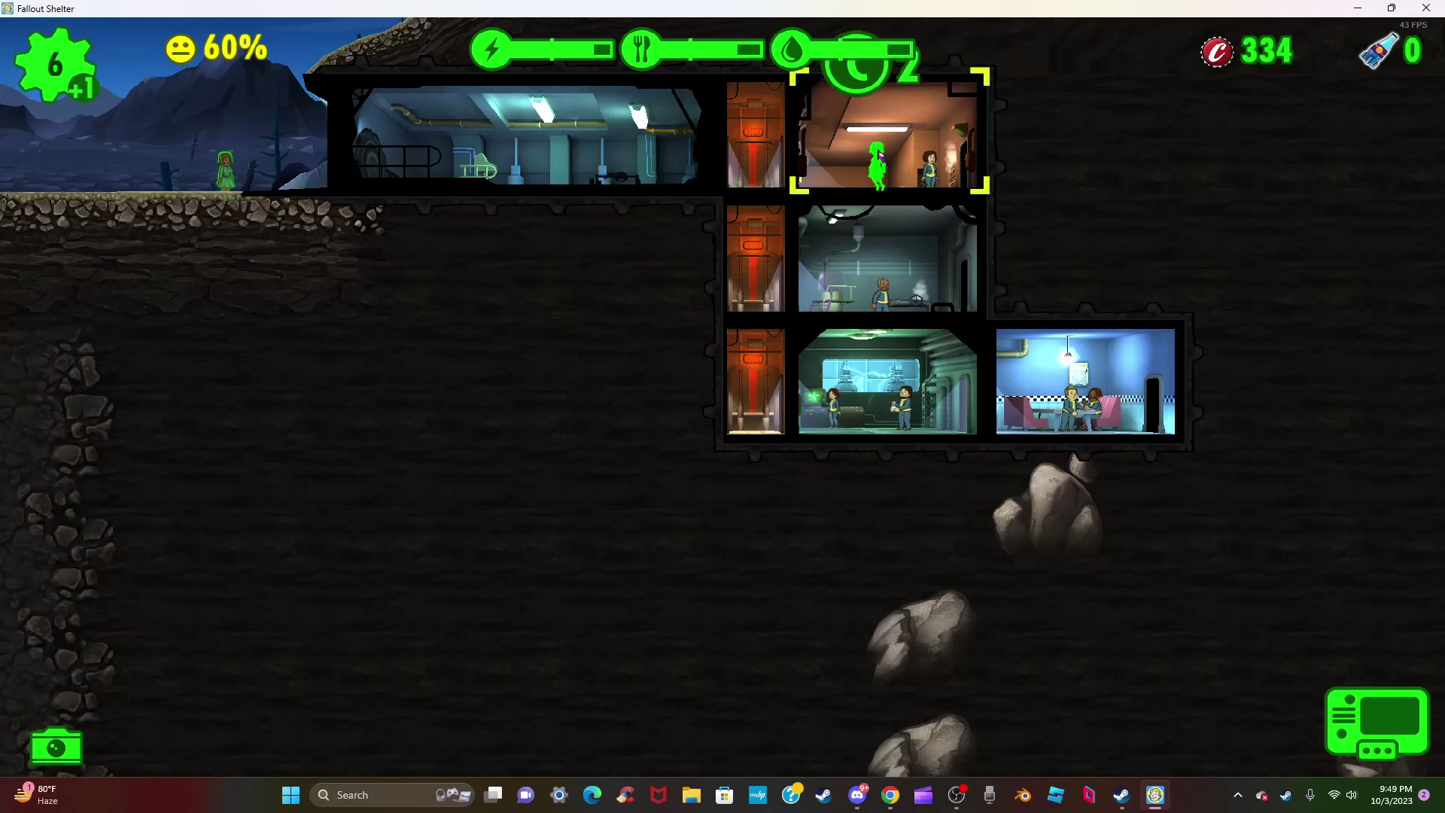
left_click_drag(875, 164, 881, 147)
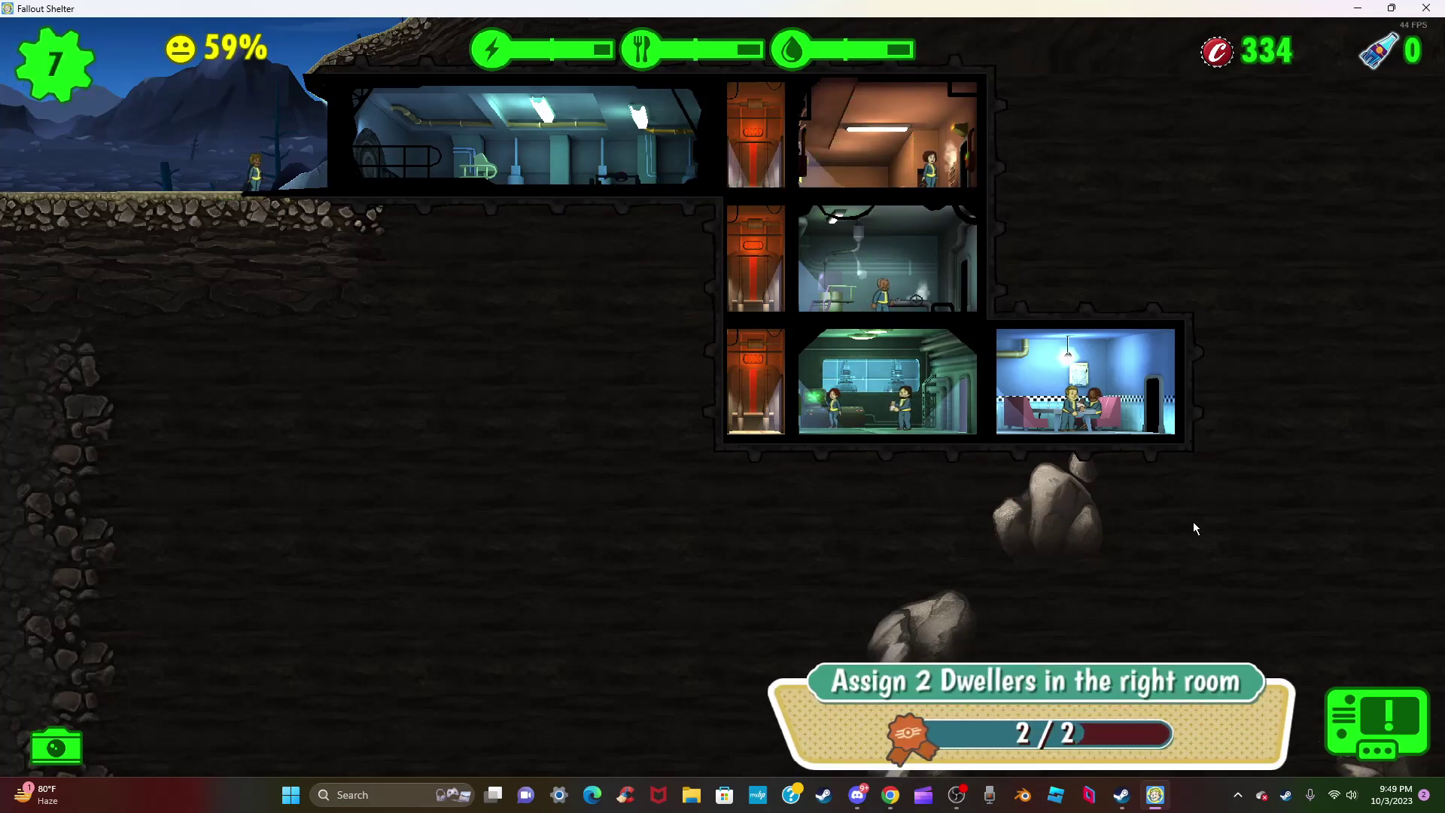
left_click_drag(1264, 570, 1321, 723)
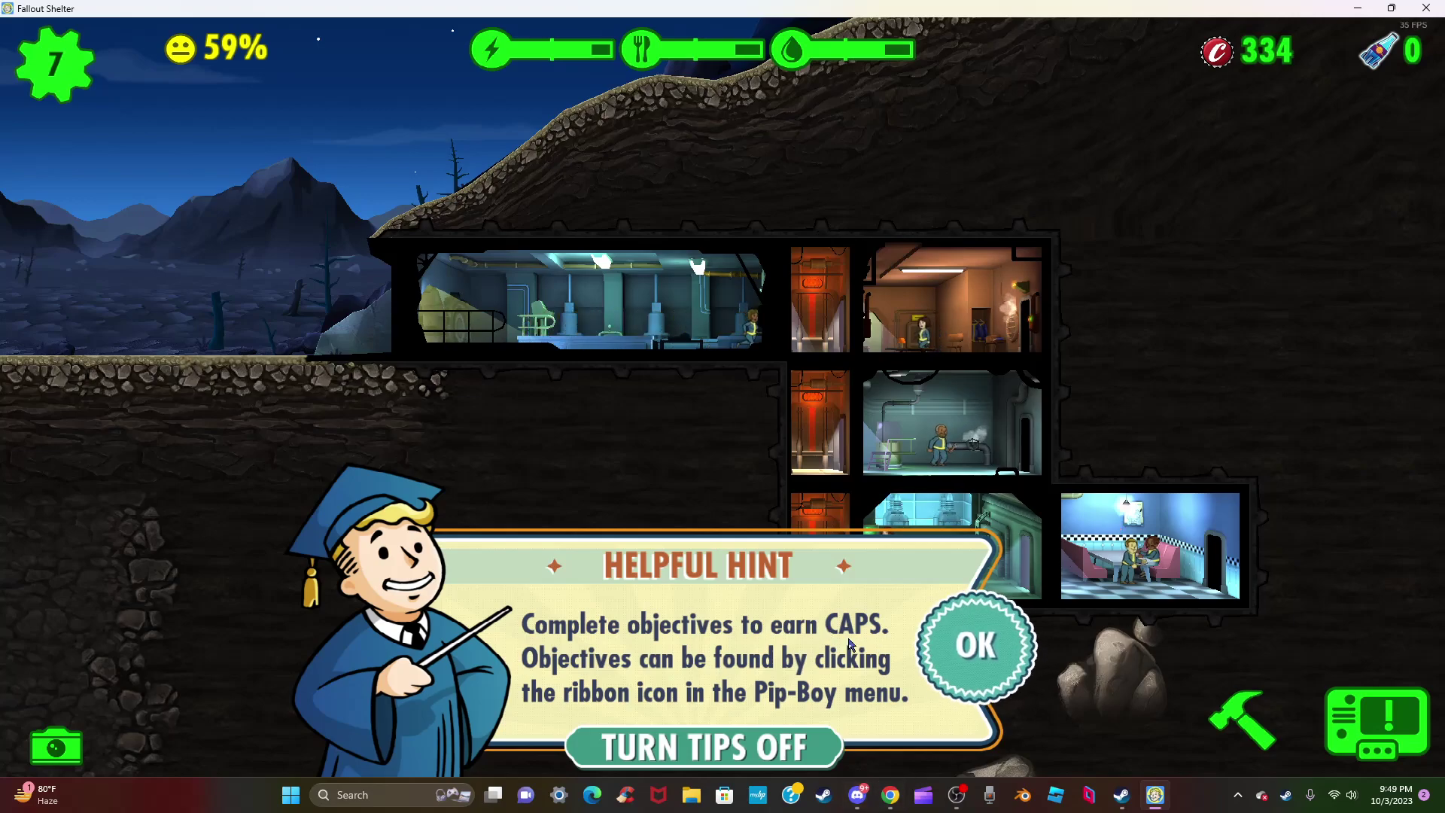
- Dismiss the objectives Helpful Hint to reveal the seven-dweller Vault 696
left_click(978, 662)
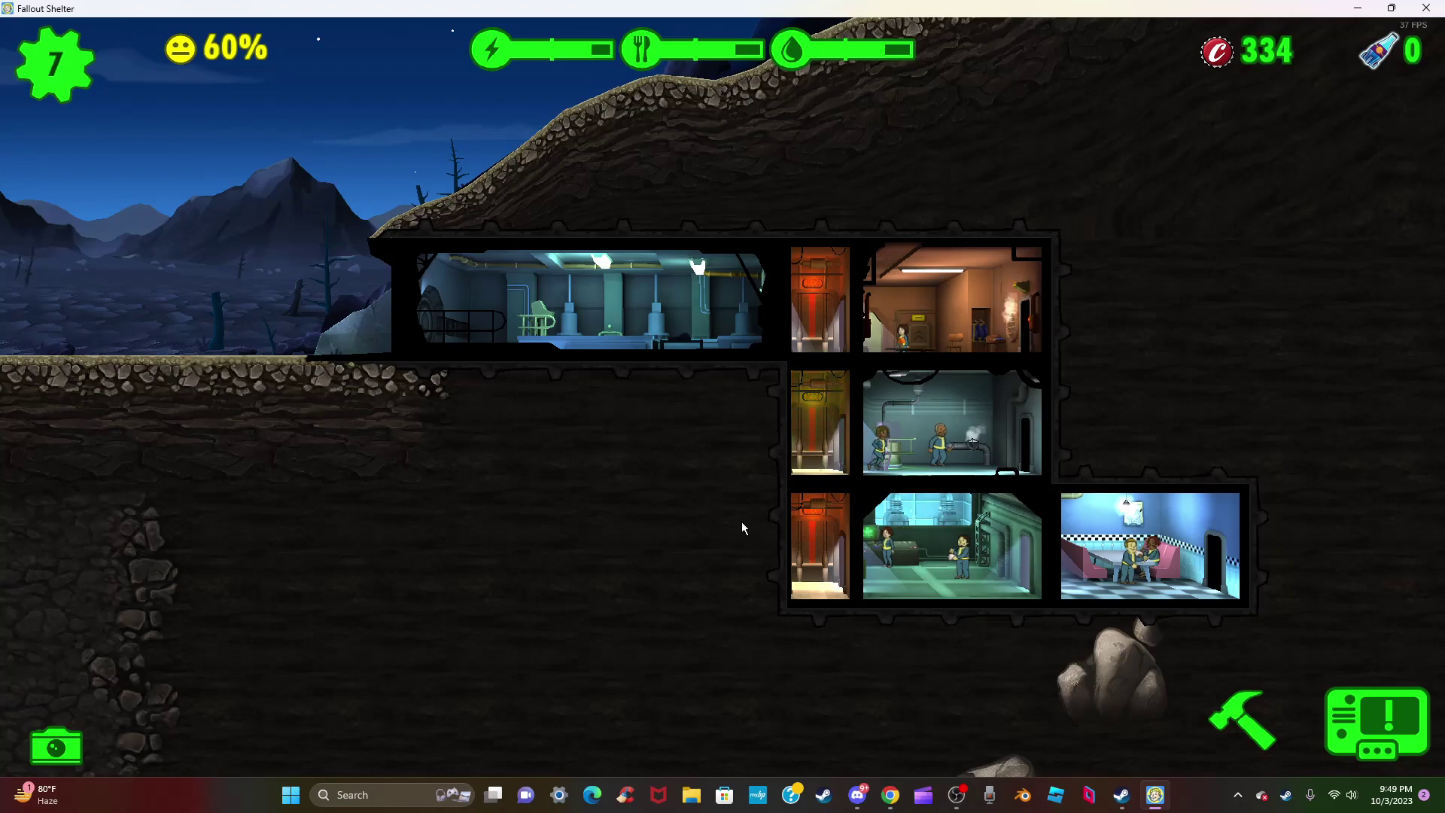
scroll(694, 519, "up", 1)
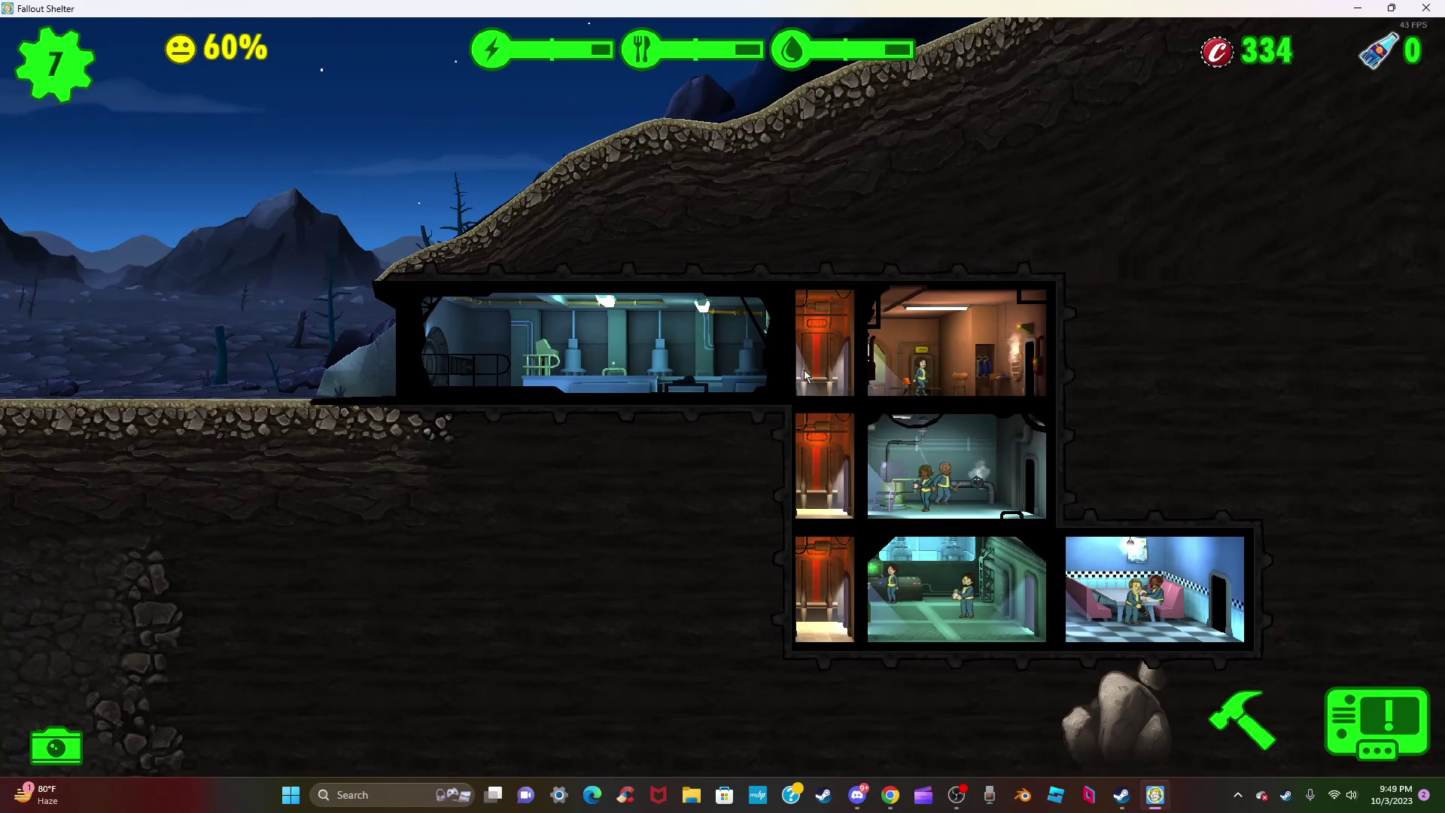
left_click(1150, 595)
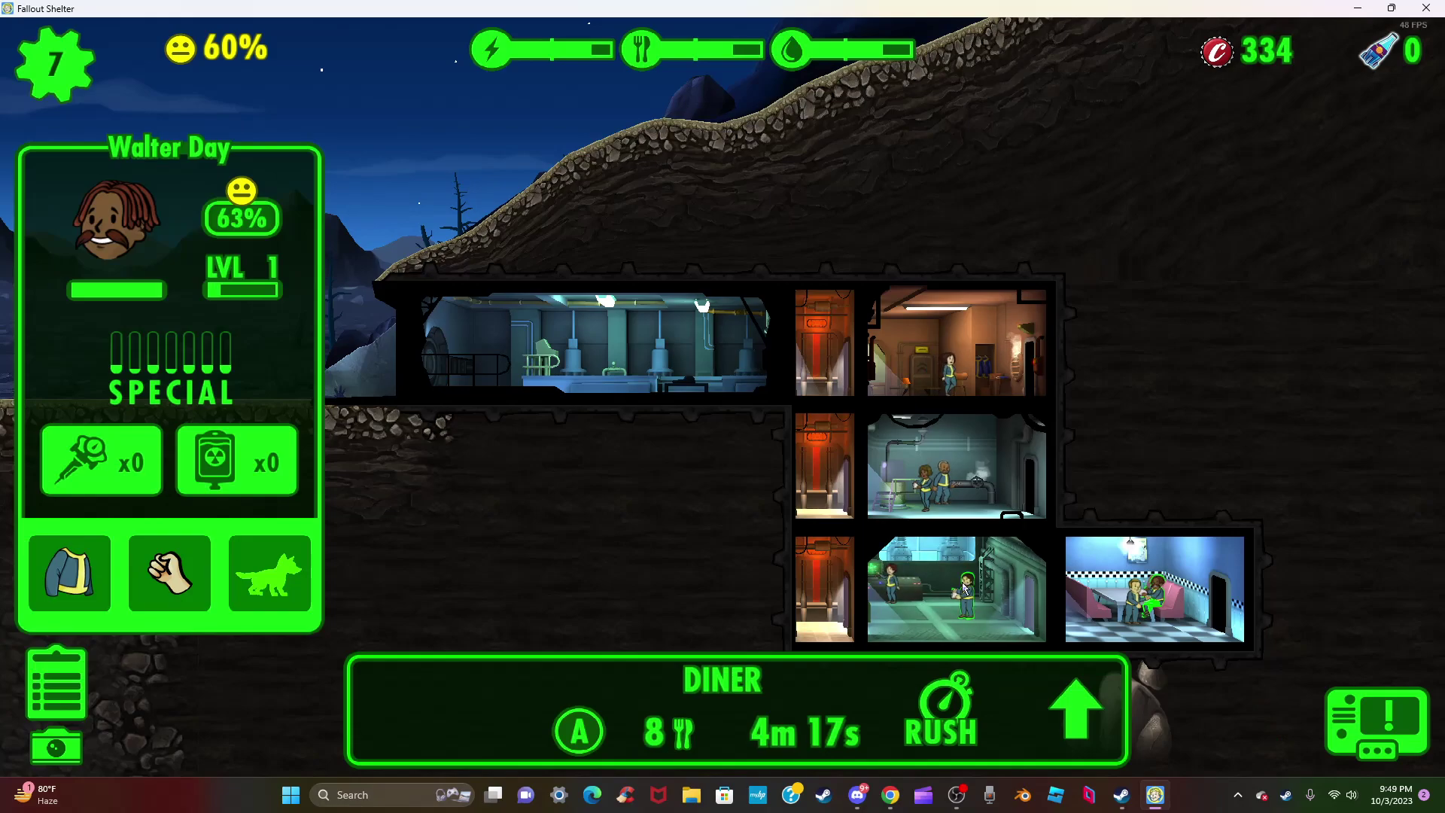
double_click(927, 610)
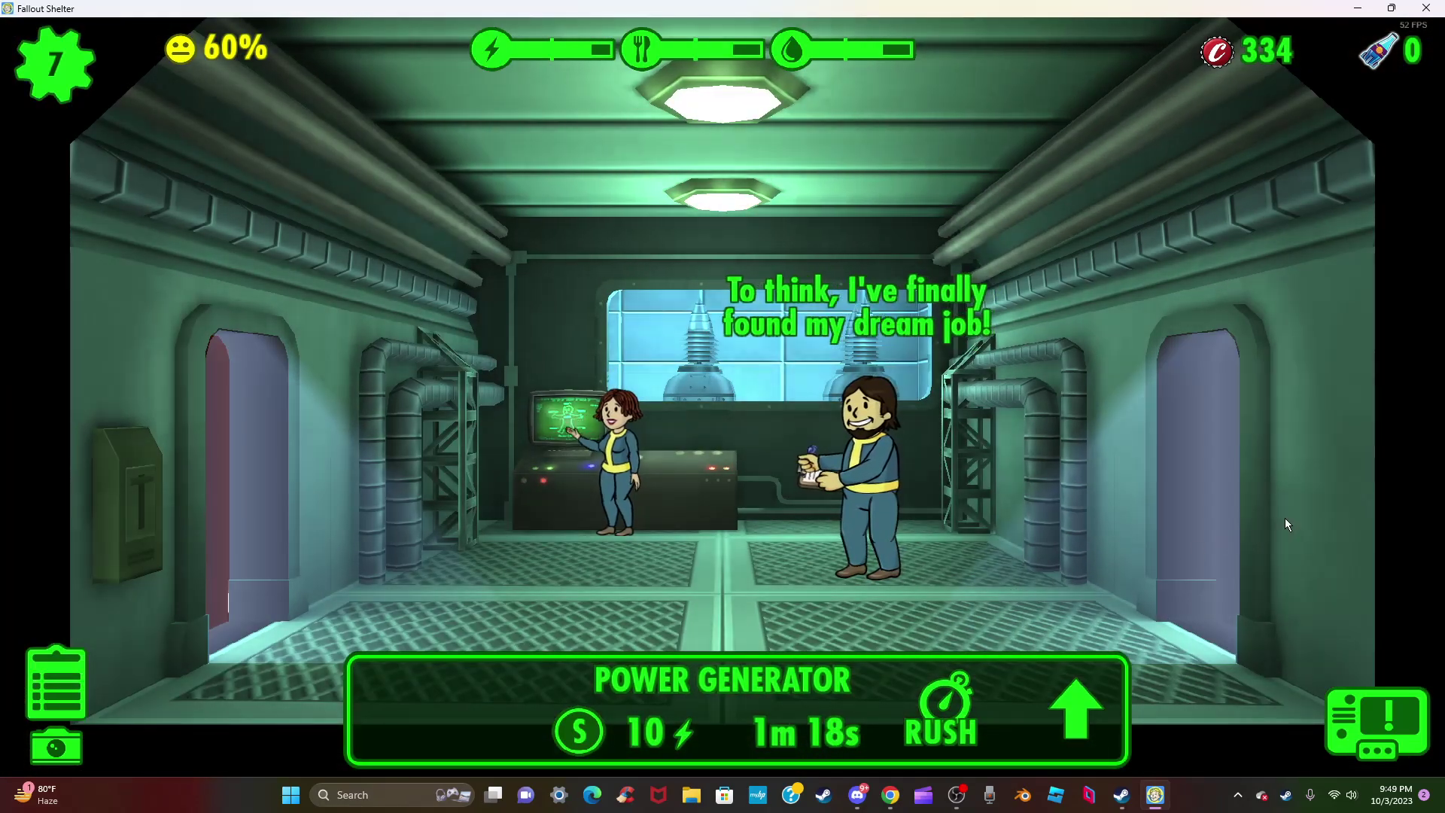
left_click_drag(1285, 519, 804, 536)
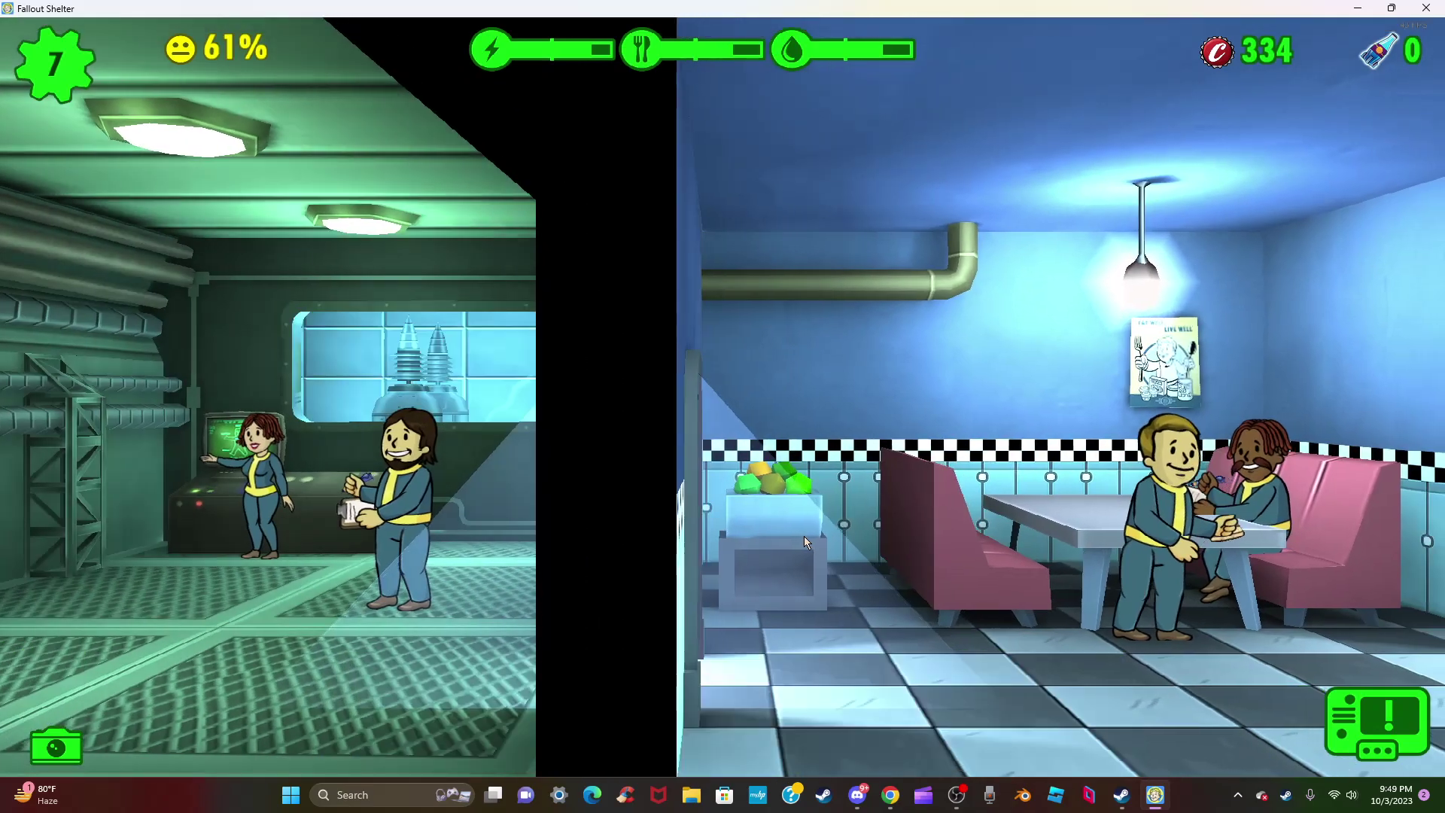
left_click(804, 537)
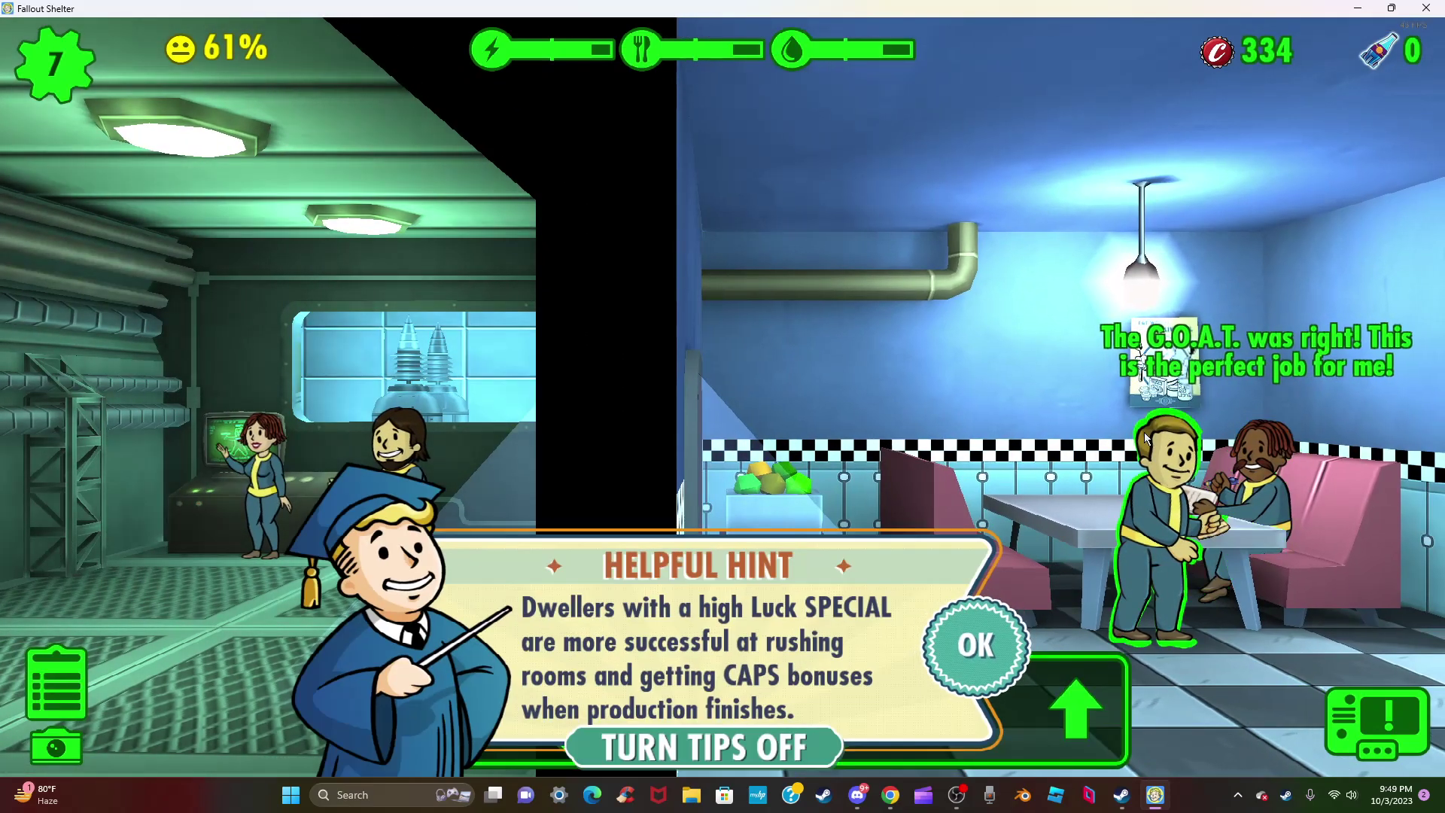
left_click(977, 647)
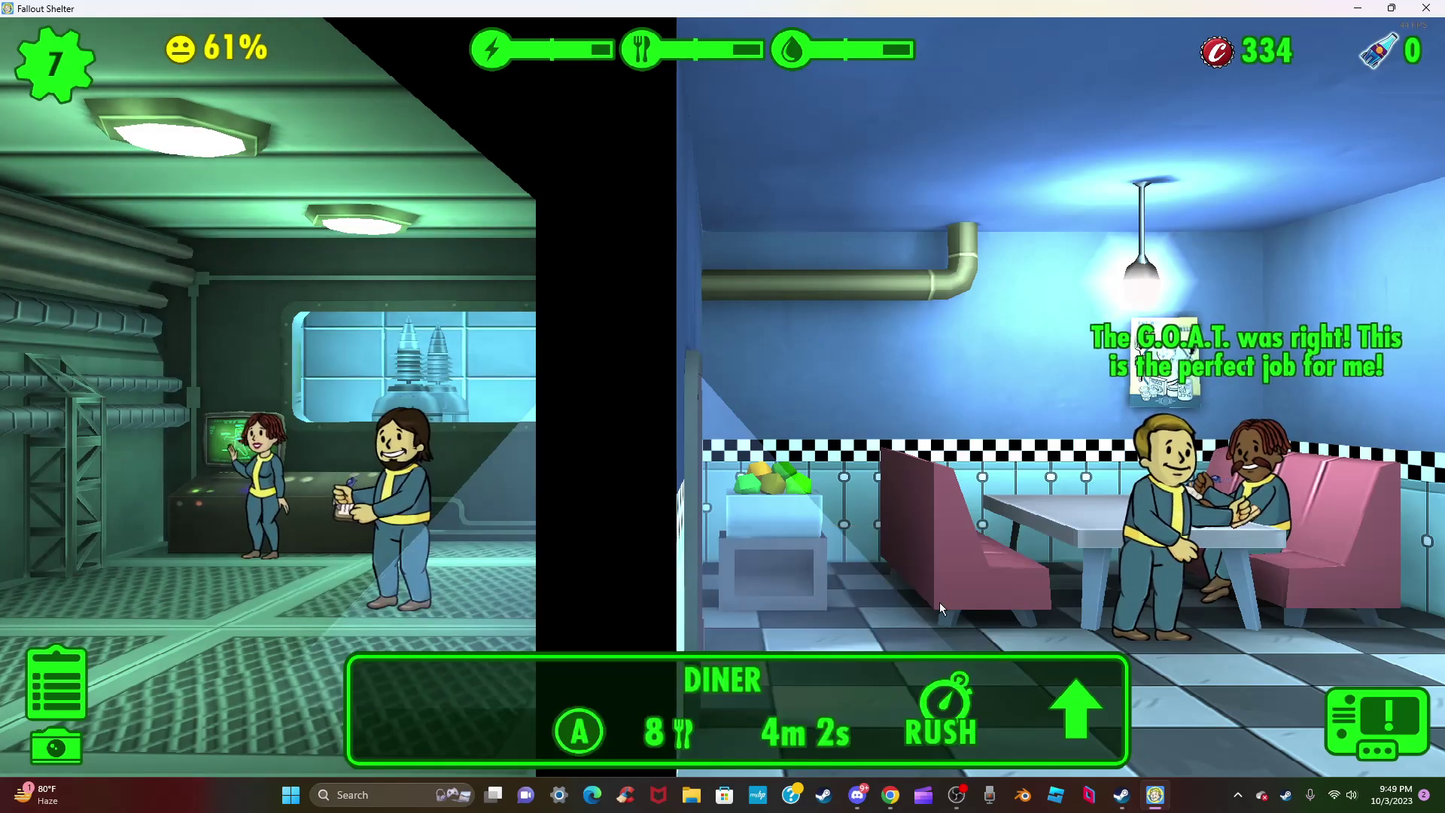
left_click_drag(924, 451, 589, 663)
left_click(740, 339)
mouse_move(740, 504)
left_mouse_down()
mouse_move(898, 594)
mouse_move(1159, 494)
mouse_move(904, 514)
mouse_move(1051, 486)
left_mouse_up()
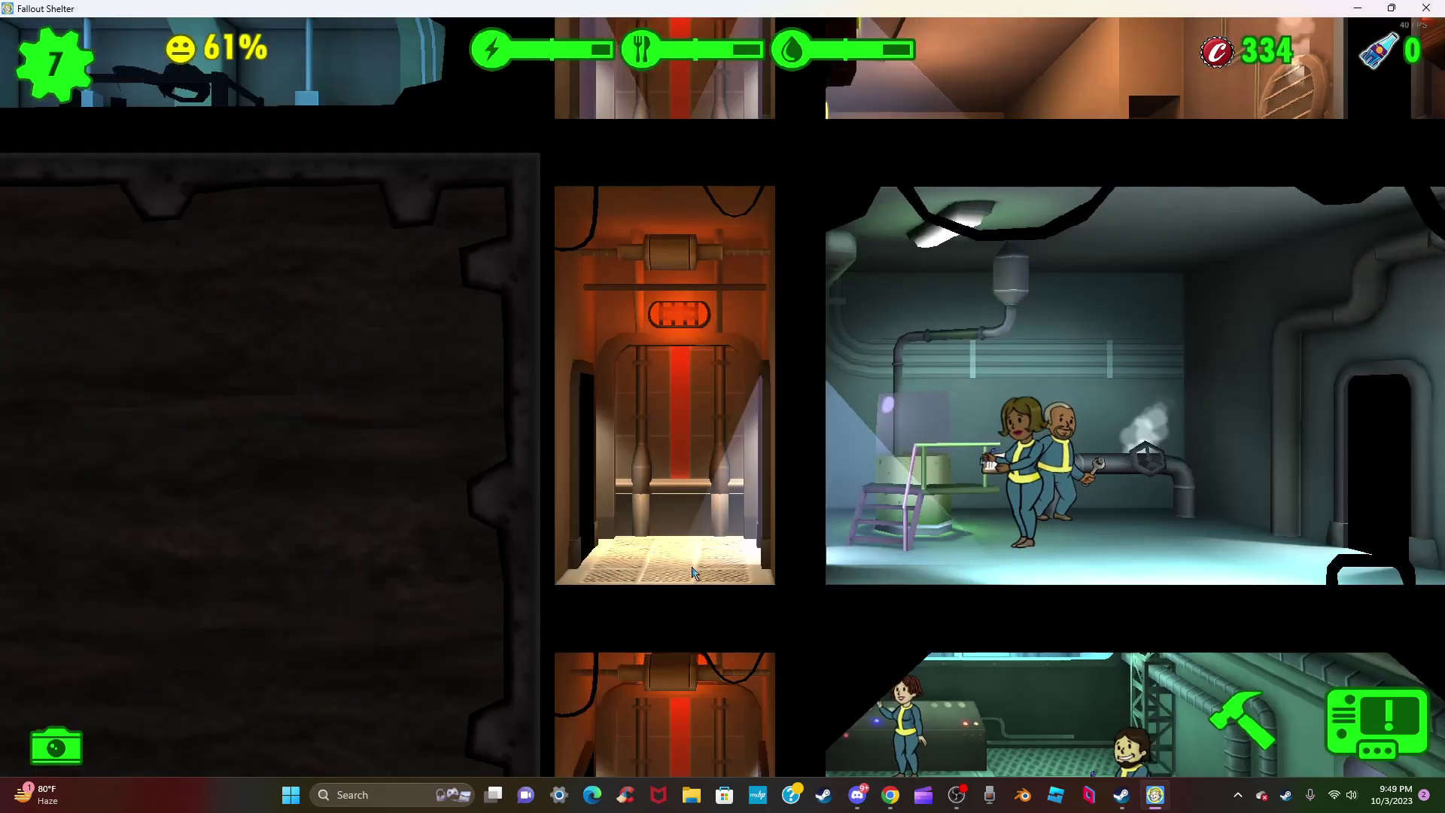
left_click(678, 451)
scroll(993, 599, "down", 3)
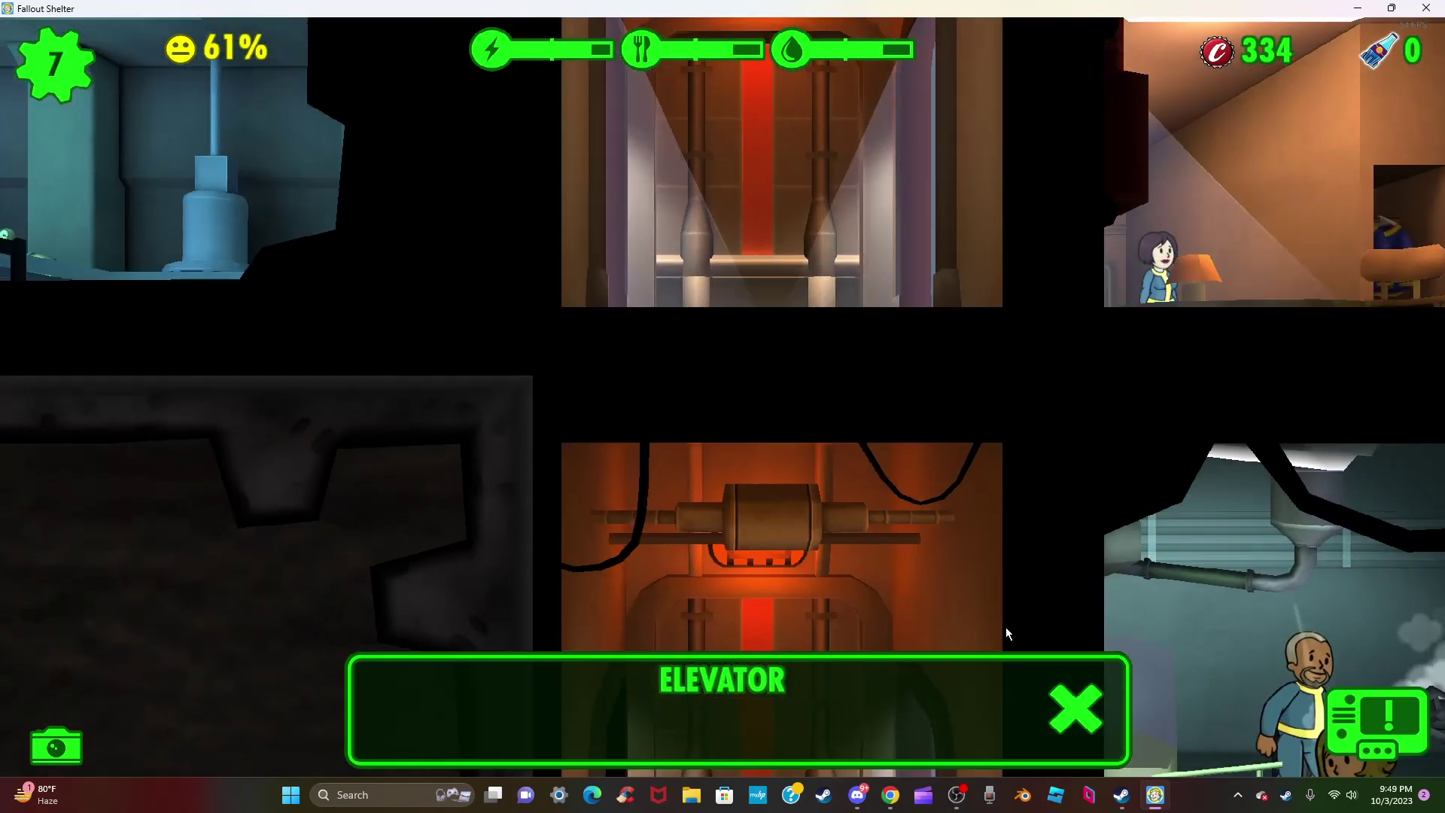
left_click_drag(999, 608, 667, 408)
left_click(1036, 549)
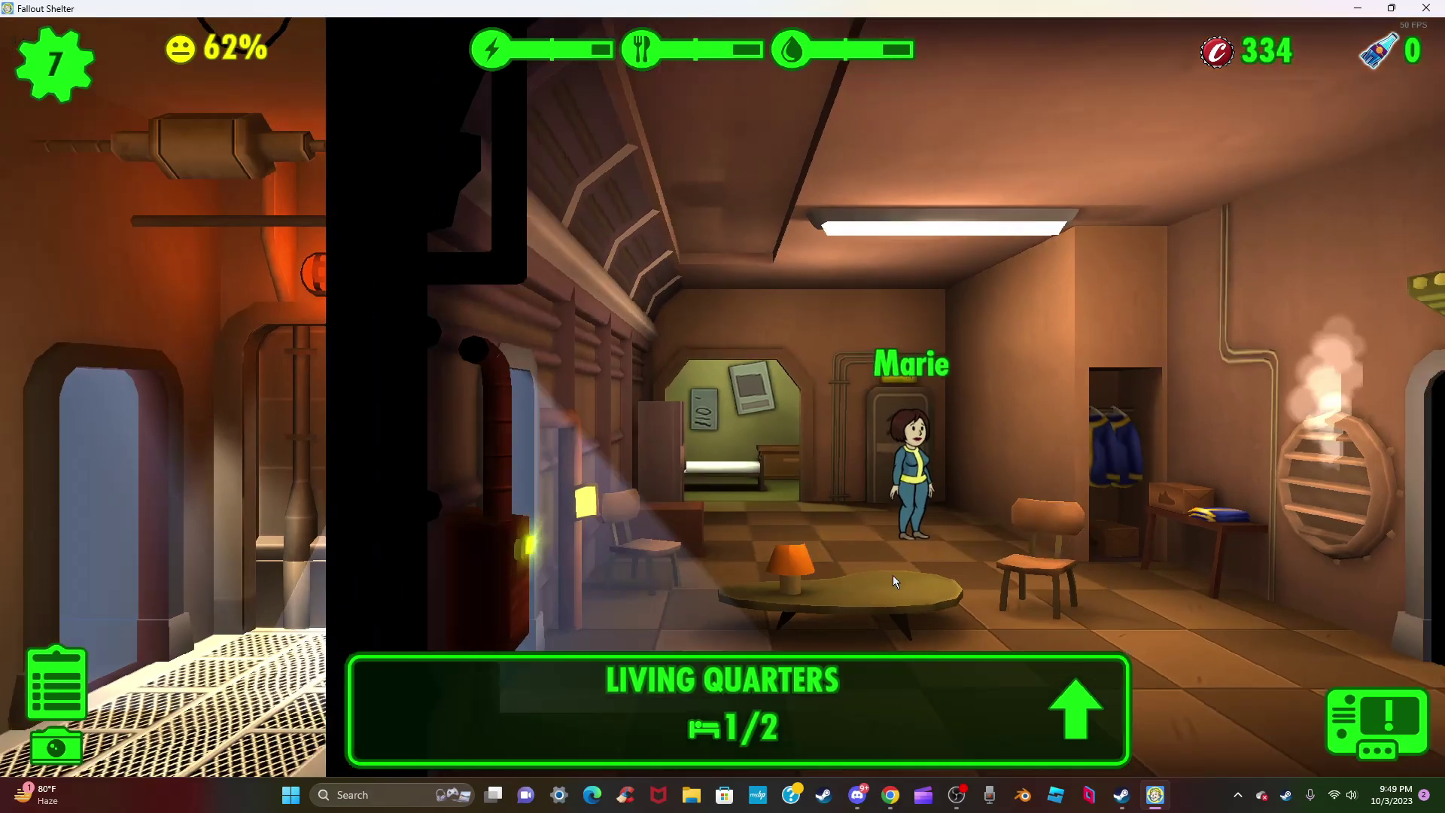
scroll(993, 561, "down", 5)
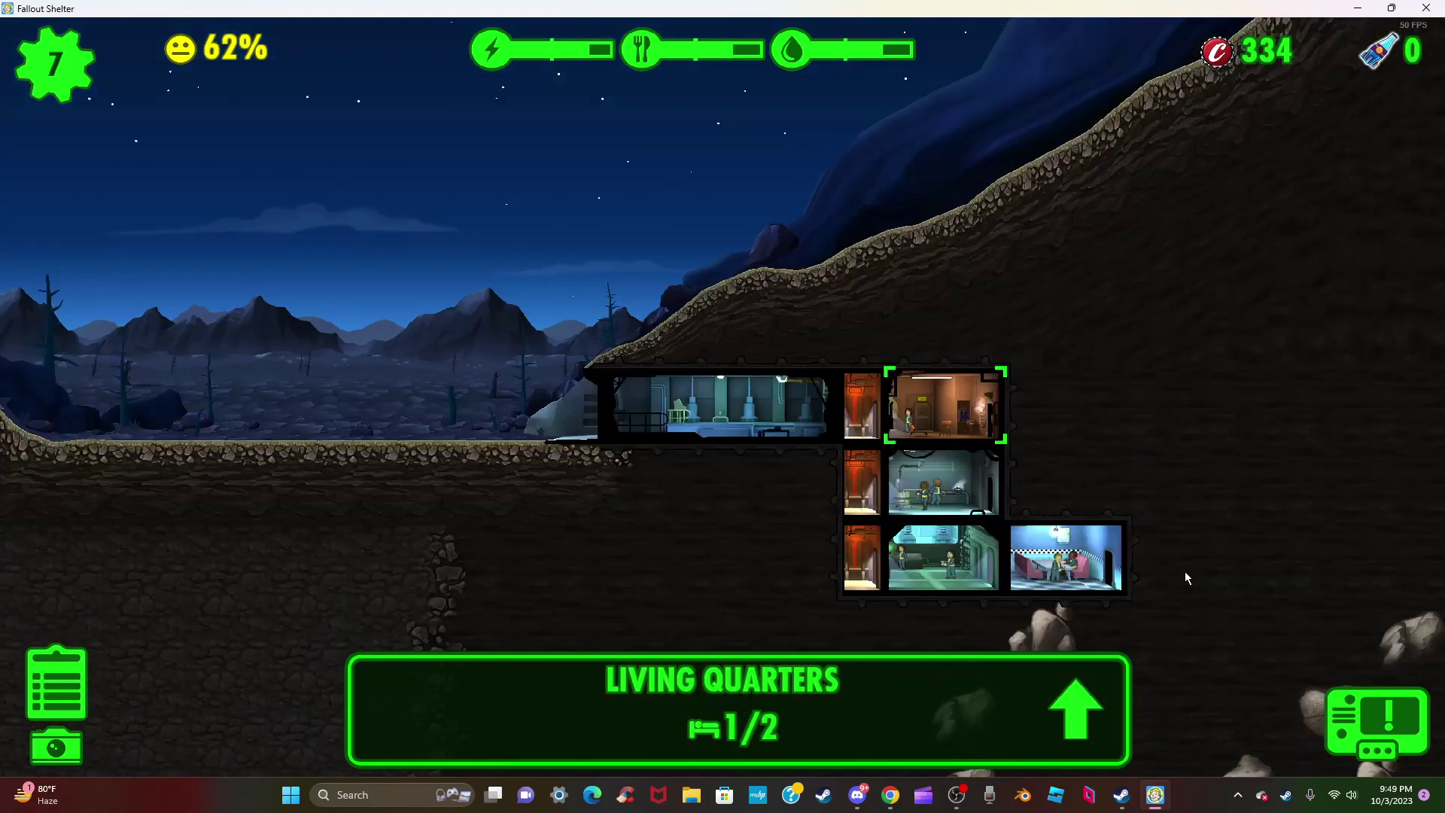
left_click(1076, 710)
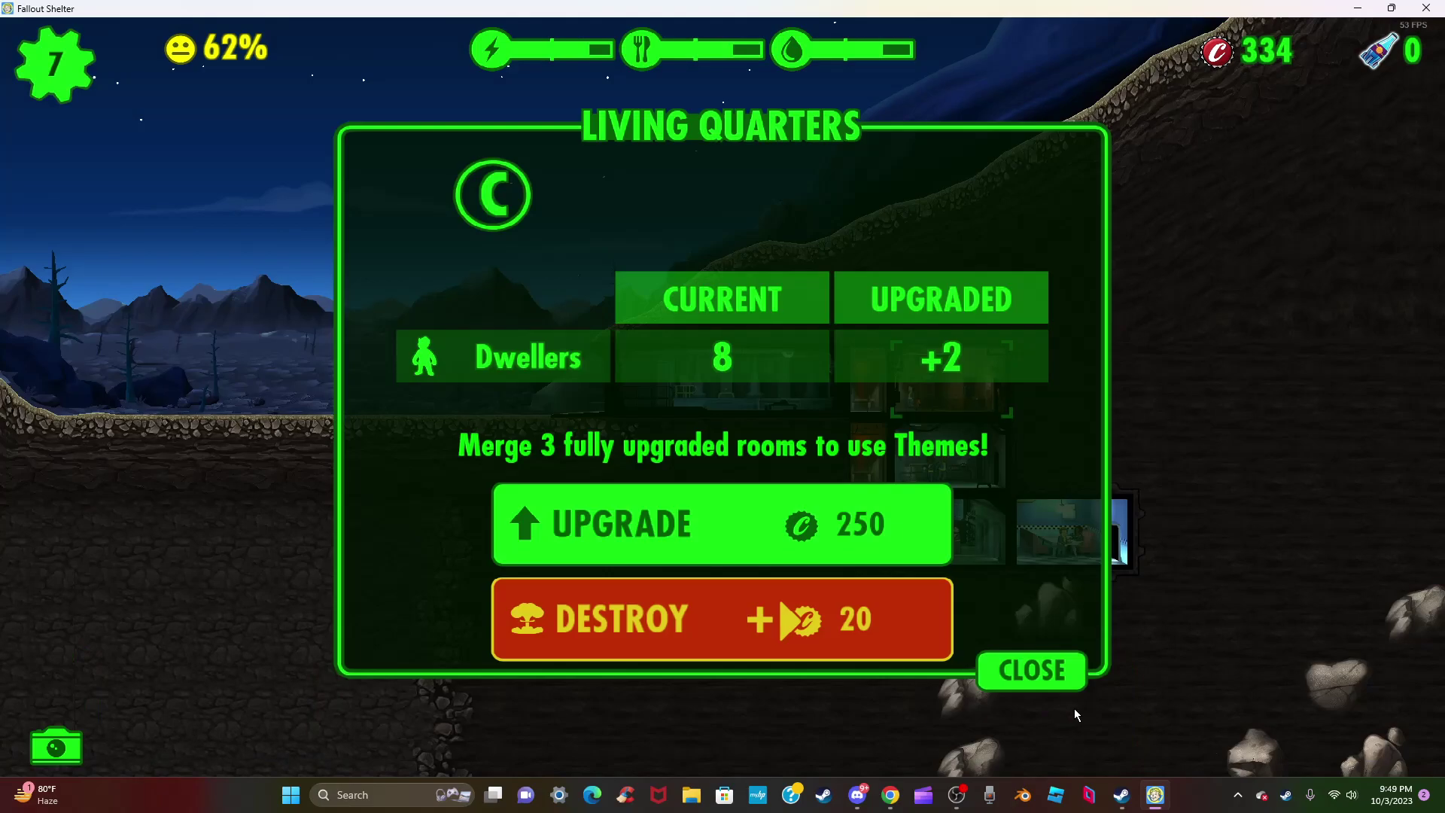
left_click(1031, 671)
left_click(943, 635)
scroll(818, 598, "up", 5)
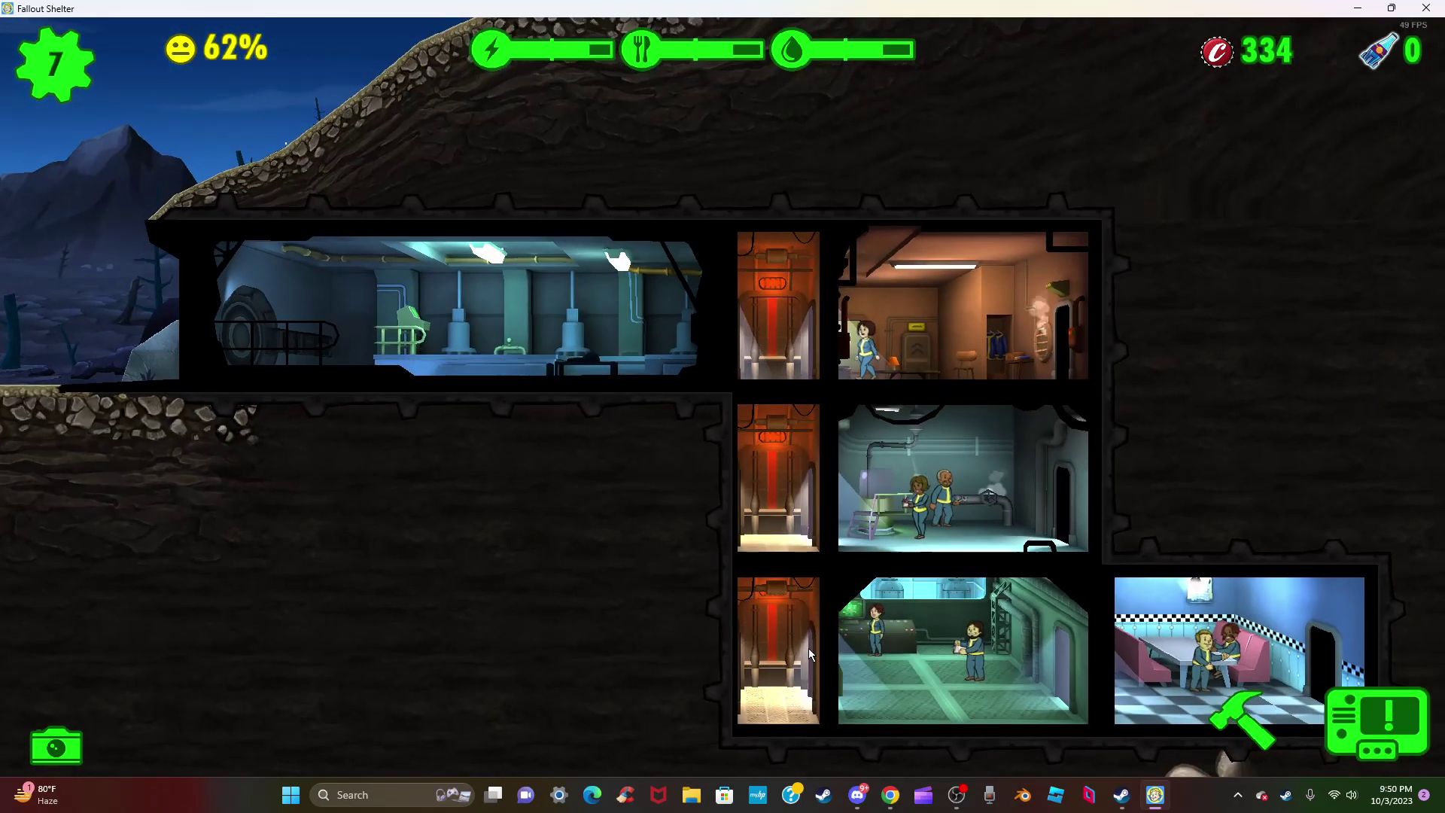
left_click_drag(769, 665, 563, 555)
scroll(855, 615, "up", 4)
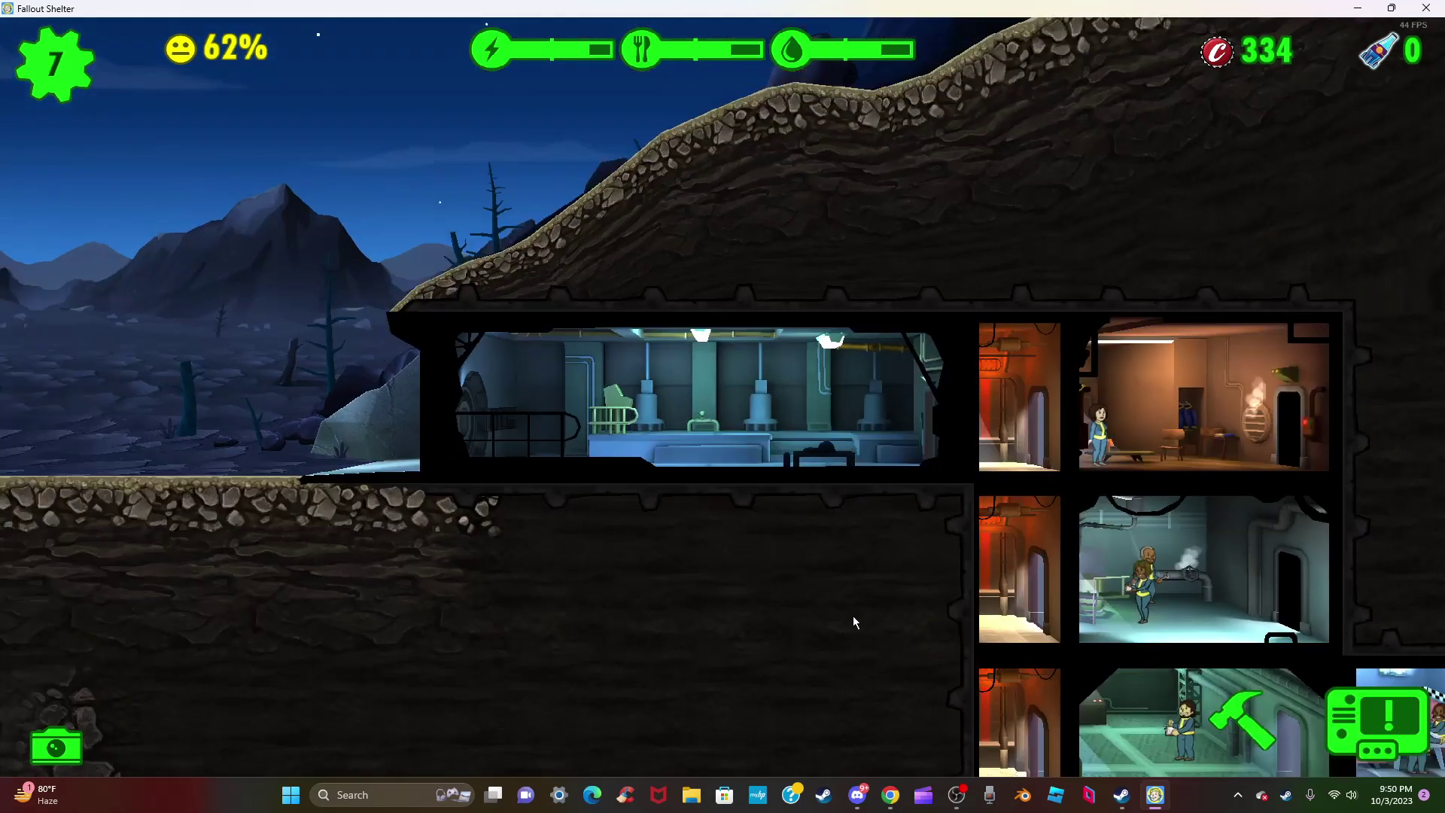
left_click_drag(799, 597, 633, 429)
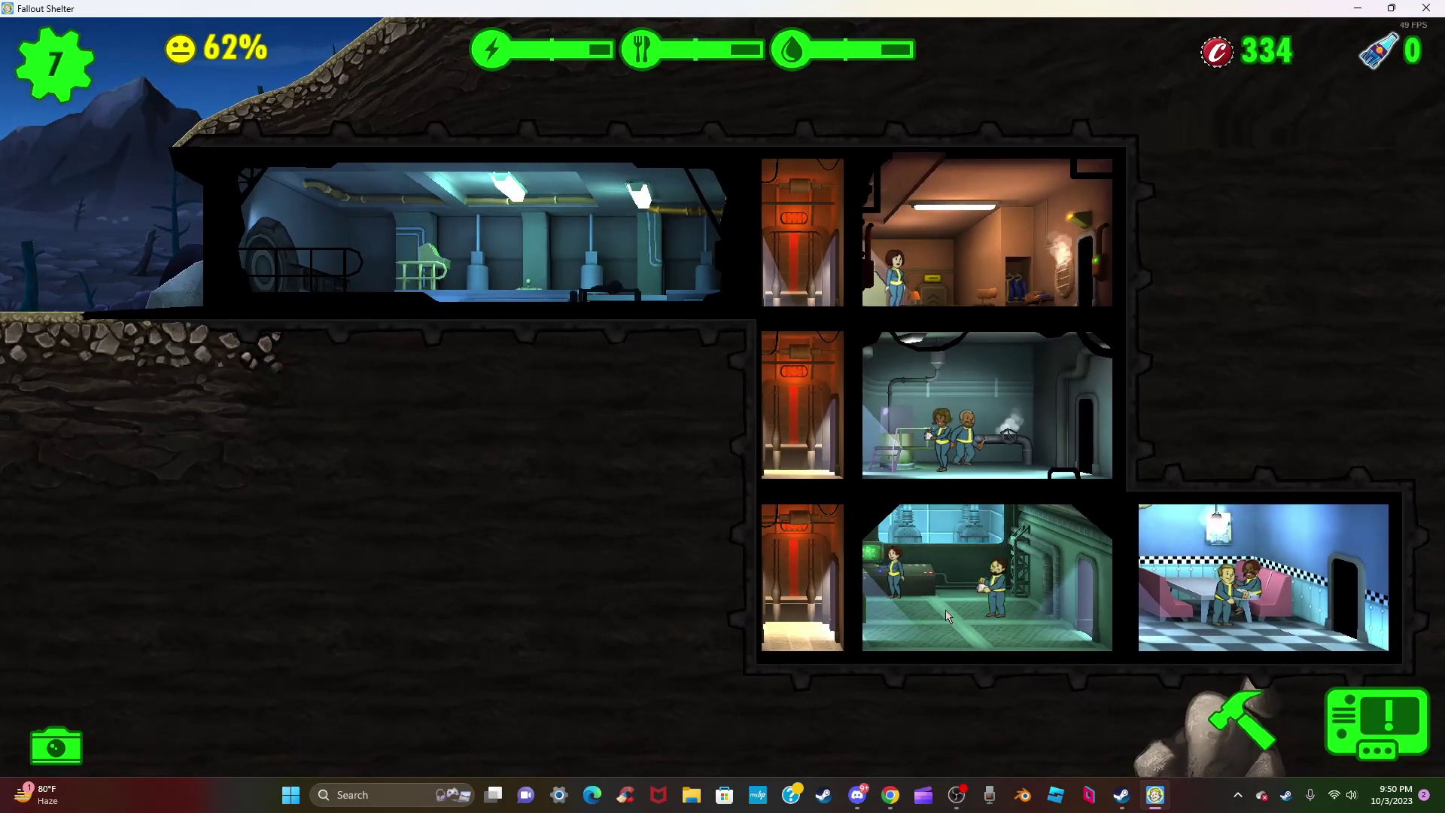
- Rush the Power Generator's production and dismiss the FAILED result
left_click(936, 616)
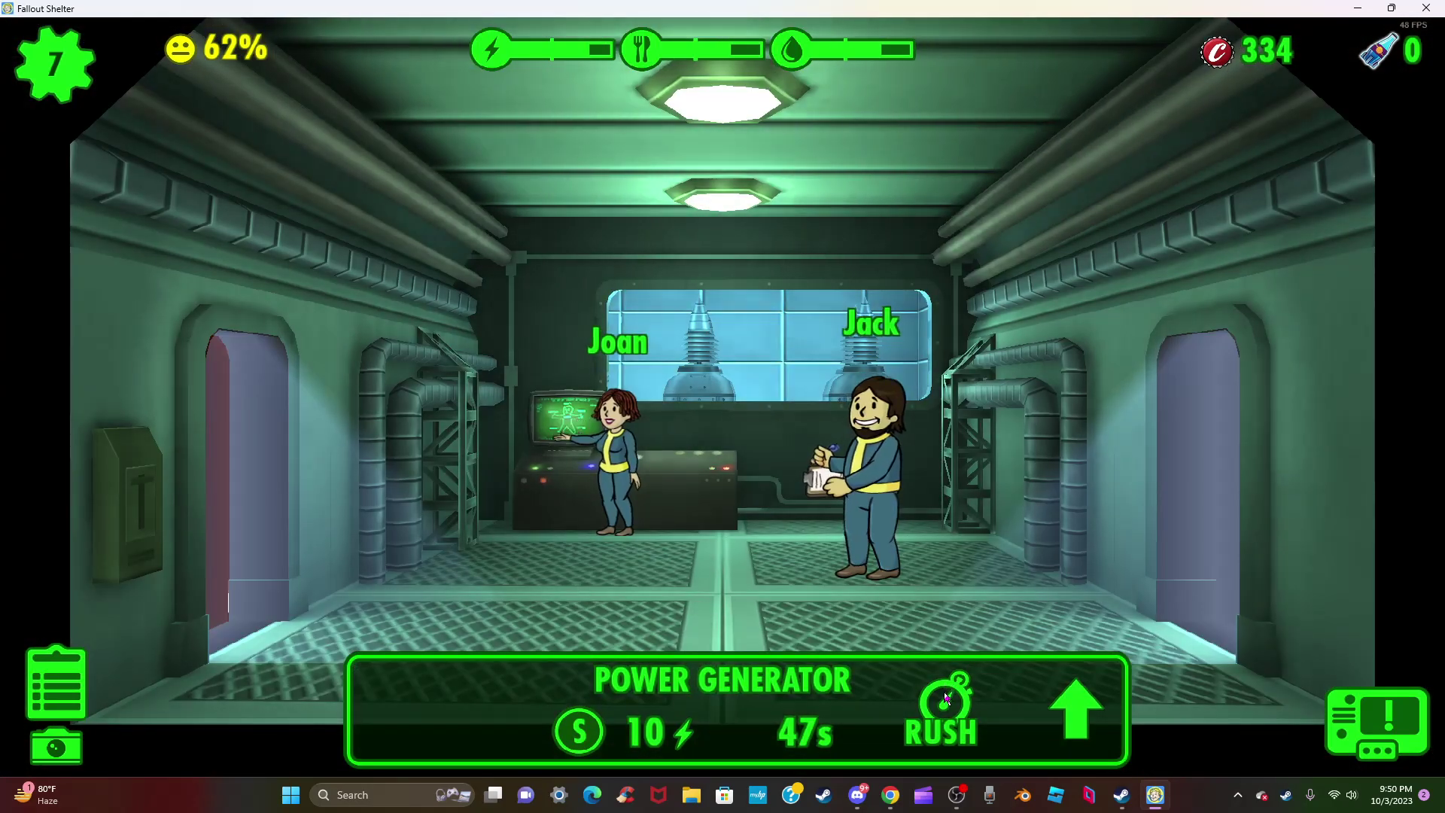
left_click(944, 692)
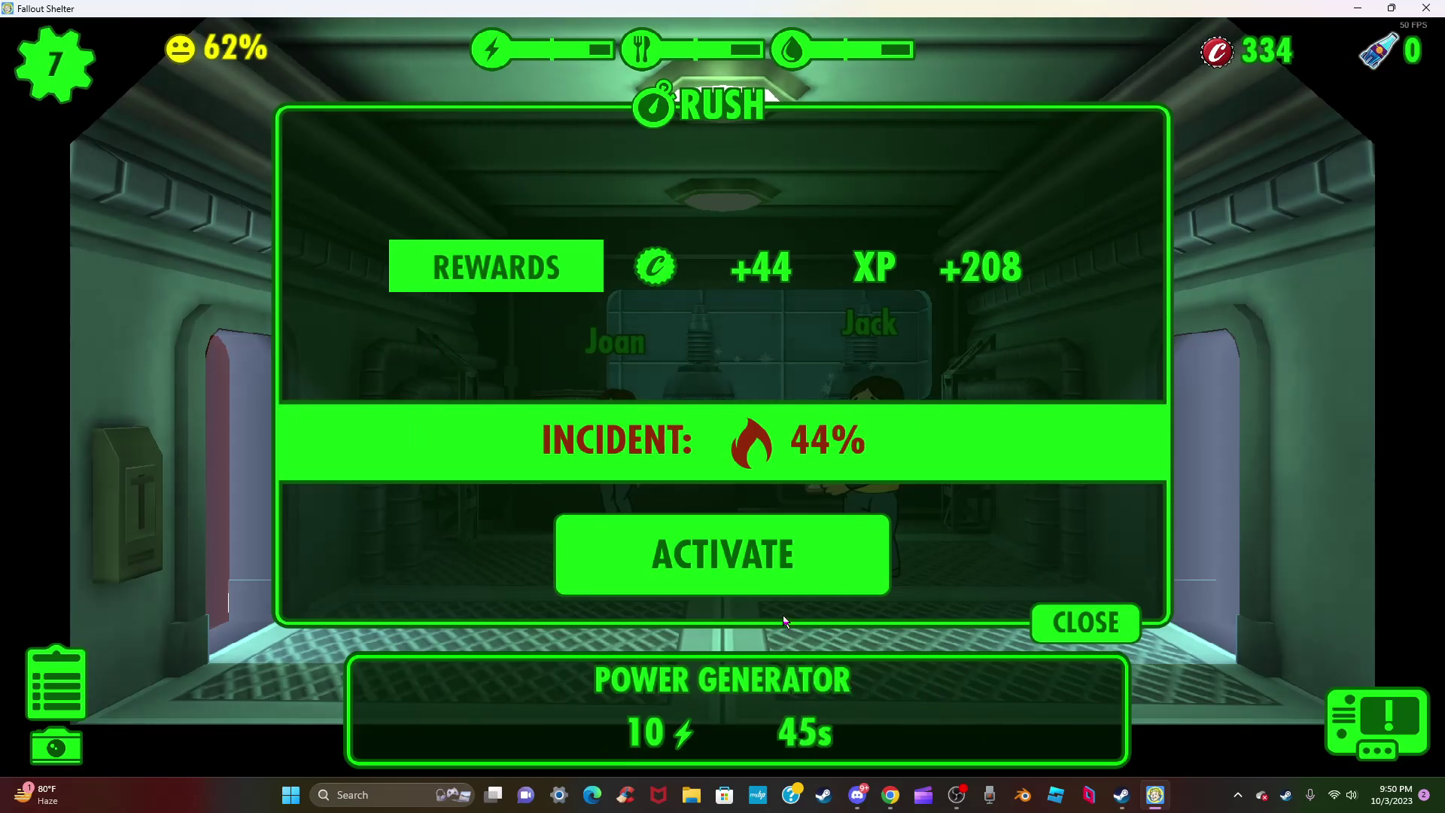
left_click(769, 579)
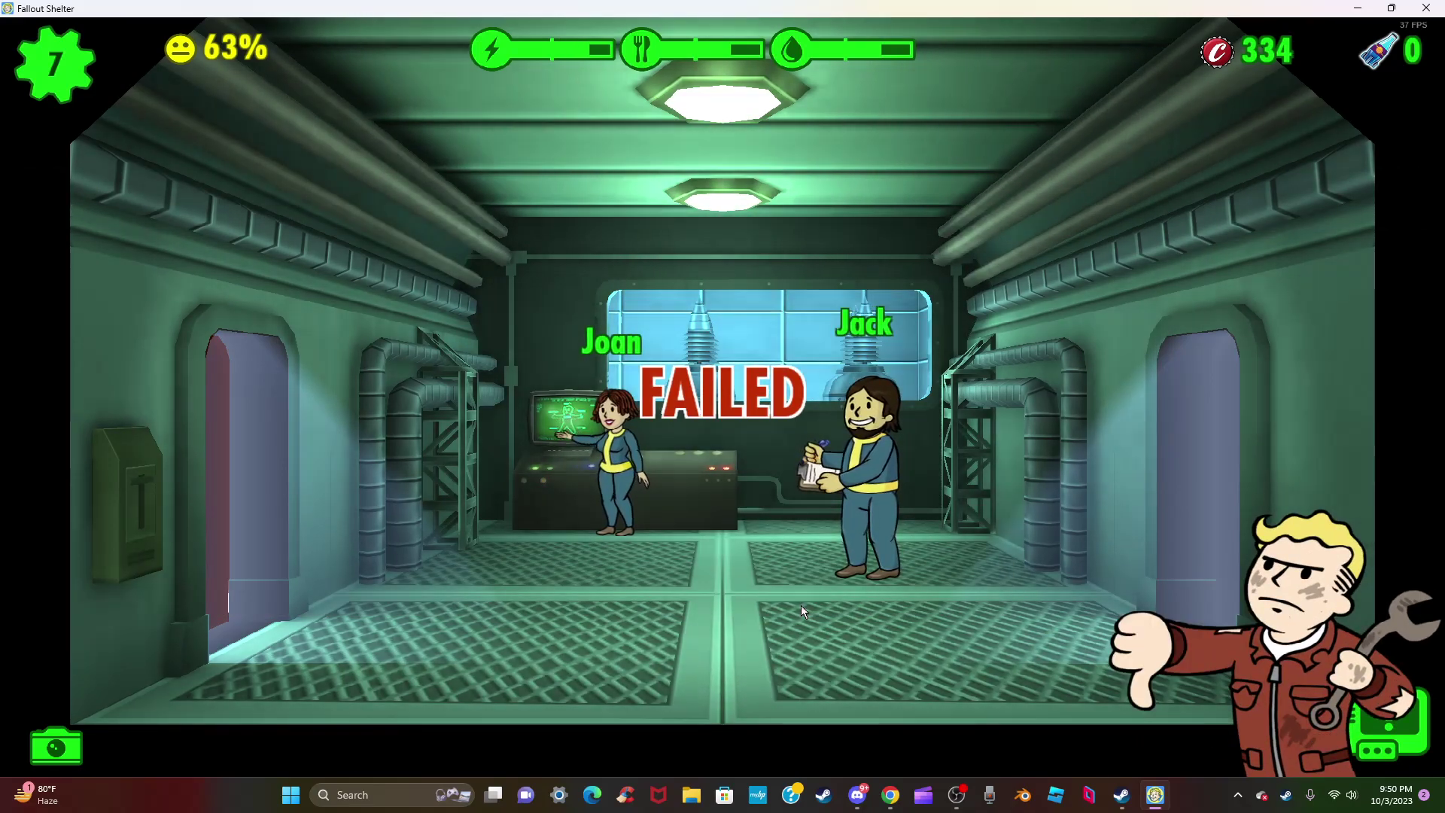
left_click(860, 501)
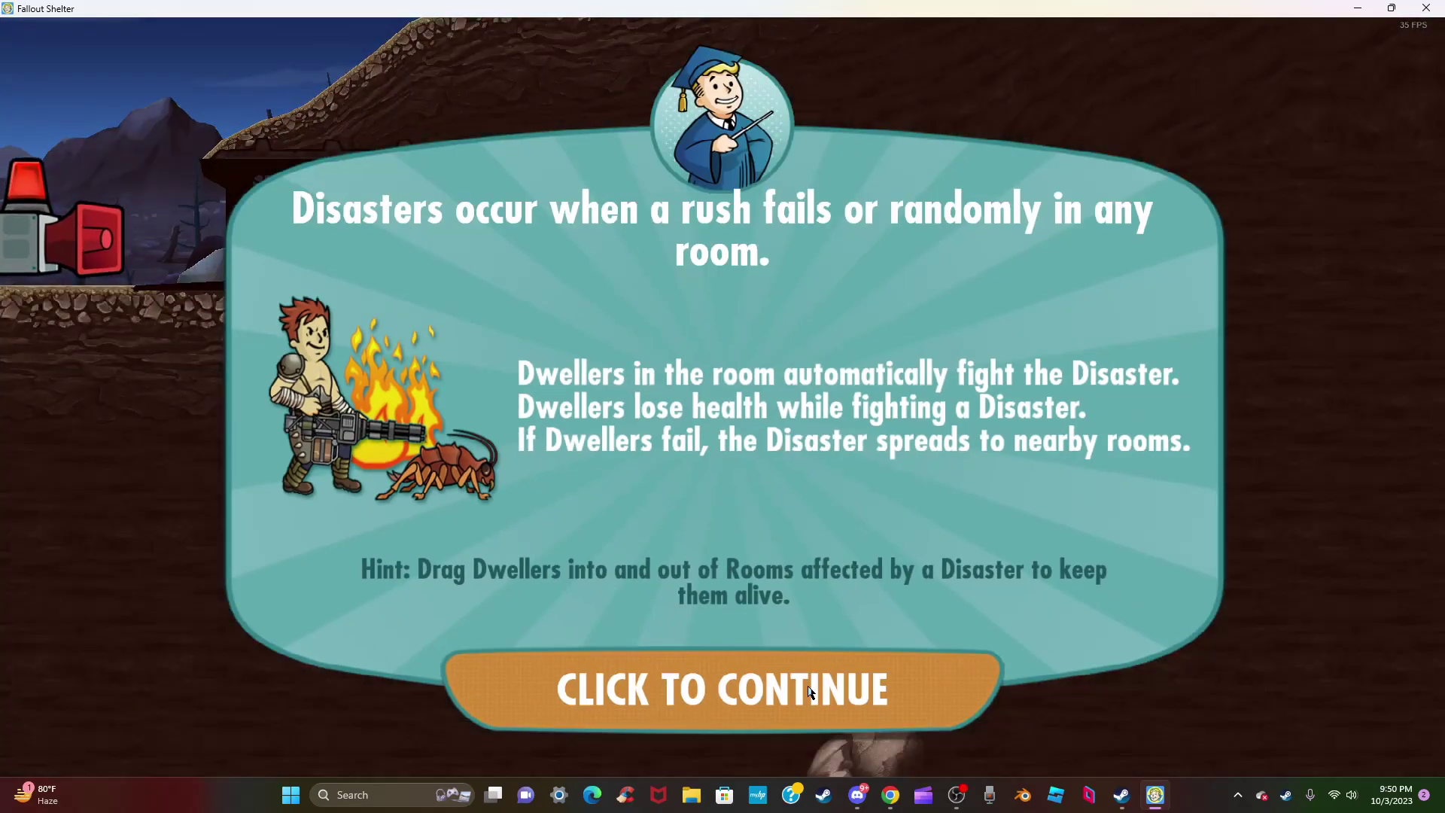
- Dismiss the disaster explanation and let dwellers put out the generator fire
left_click(800, 697)
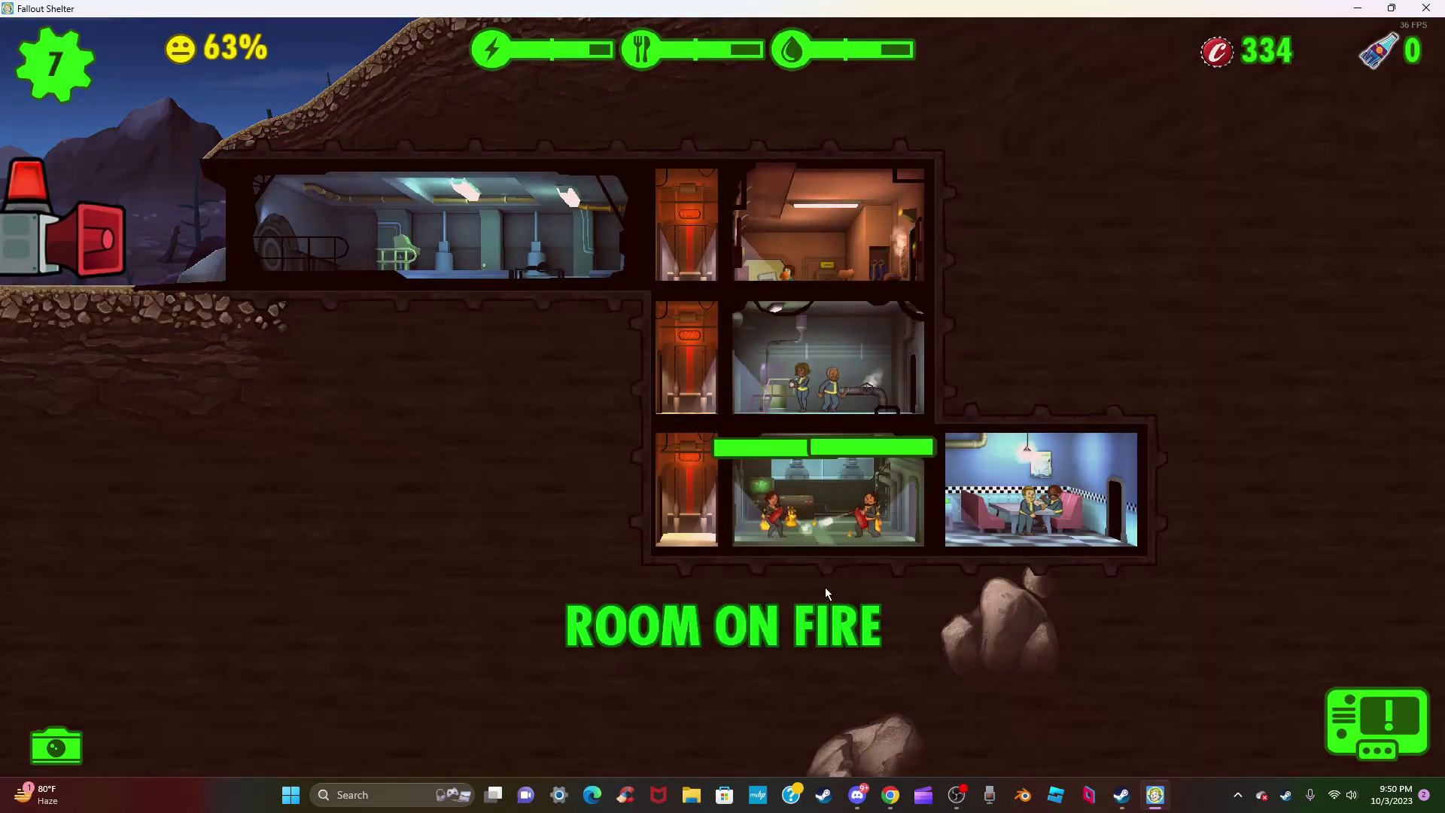
left_click(864, 522)
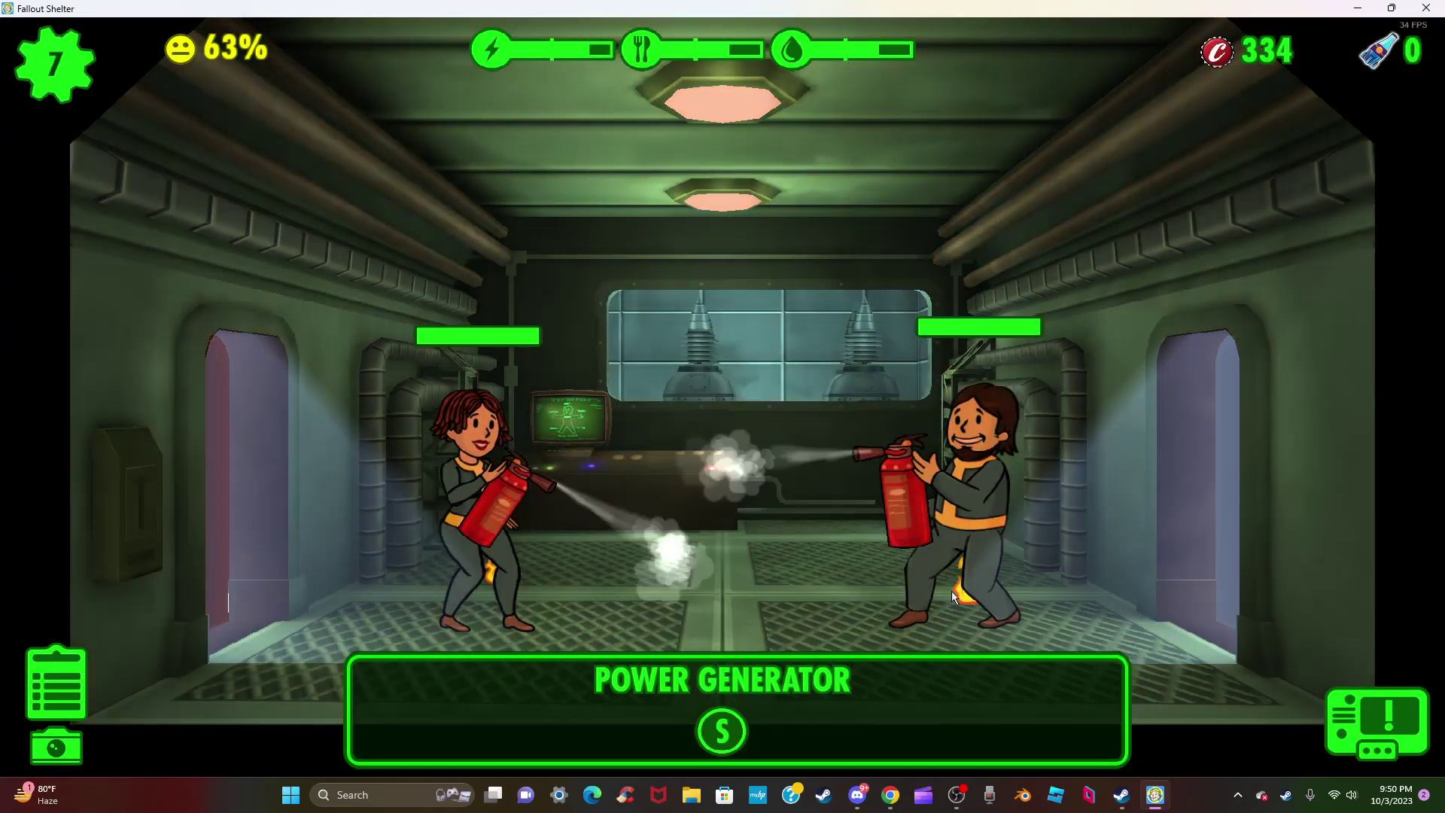
scroll(824, 543, "down", 3)
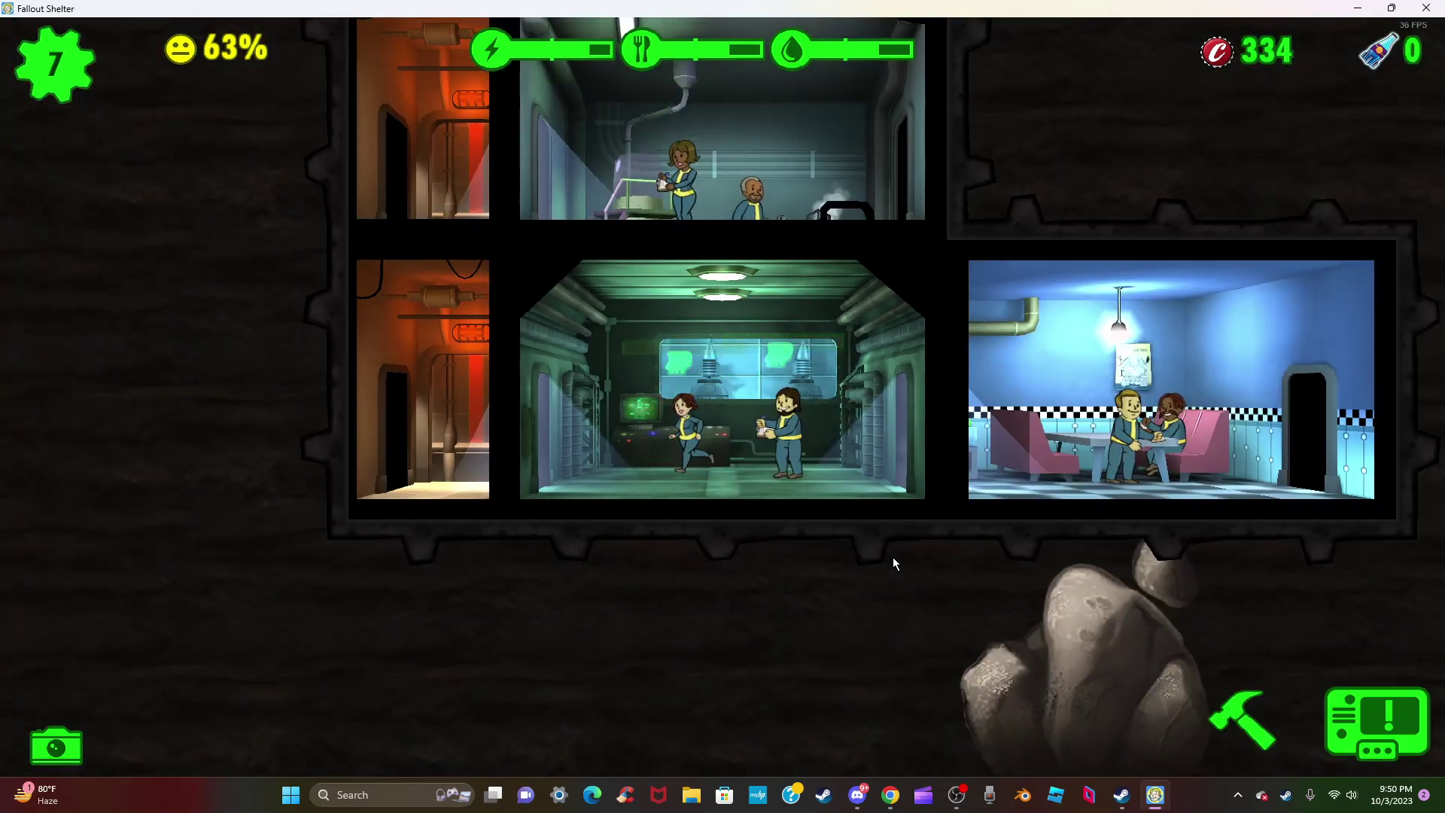
mouse_move(809, 532)
left_mouse_down()
mouse_move(840, 677)
mouse_move(858, 689)
left_mouse_up()
- Open the Objectives list from the Pip-Boy menu
left_click_drag(1134, 339, 947, 545)
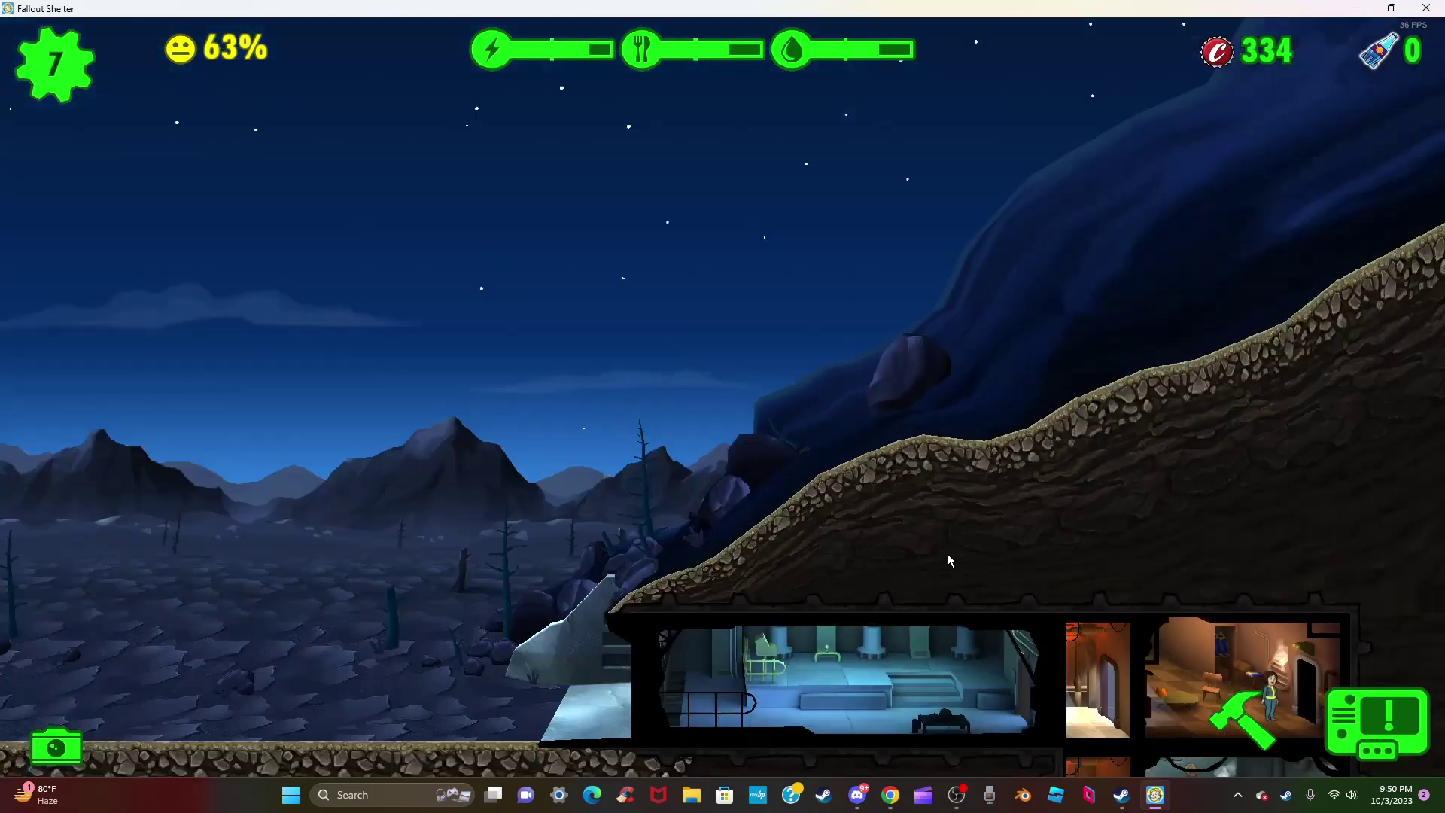
scroll(947, 545, "down", 5)
scroll(903, 567, "down", 2)
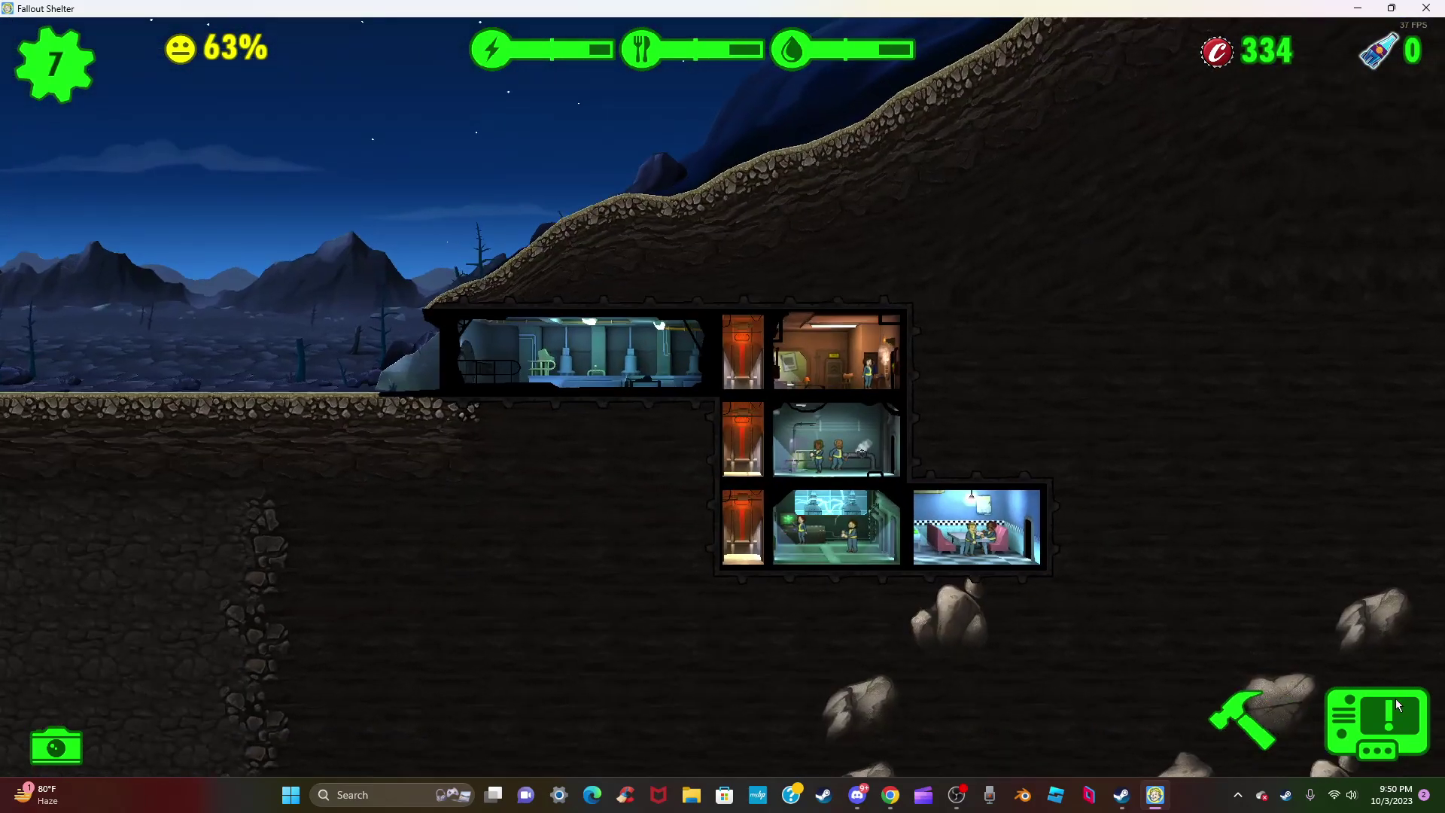
left_click(1395, 710)
left_click(1378, 352)
- Claim the completed objective's reward, close Objectives, and dismiss the upgrade hint
left_click(1153, 399)
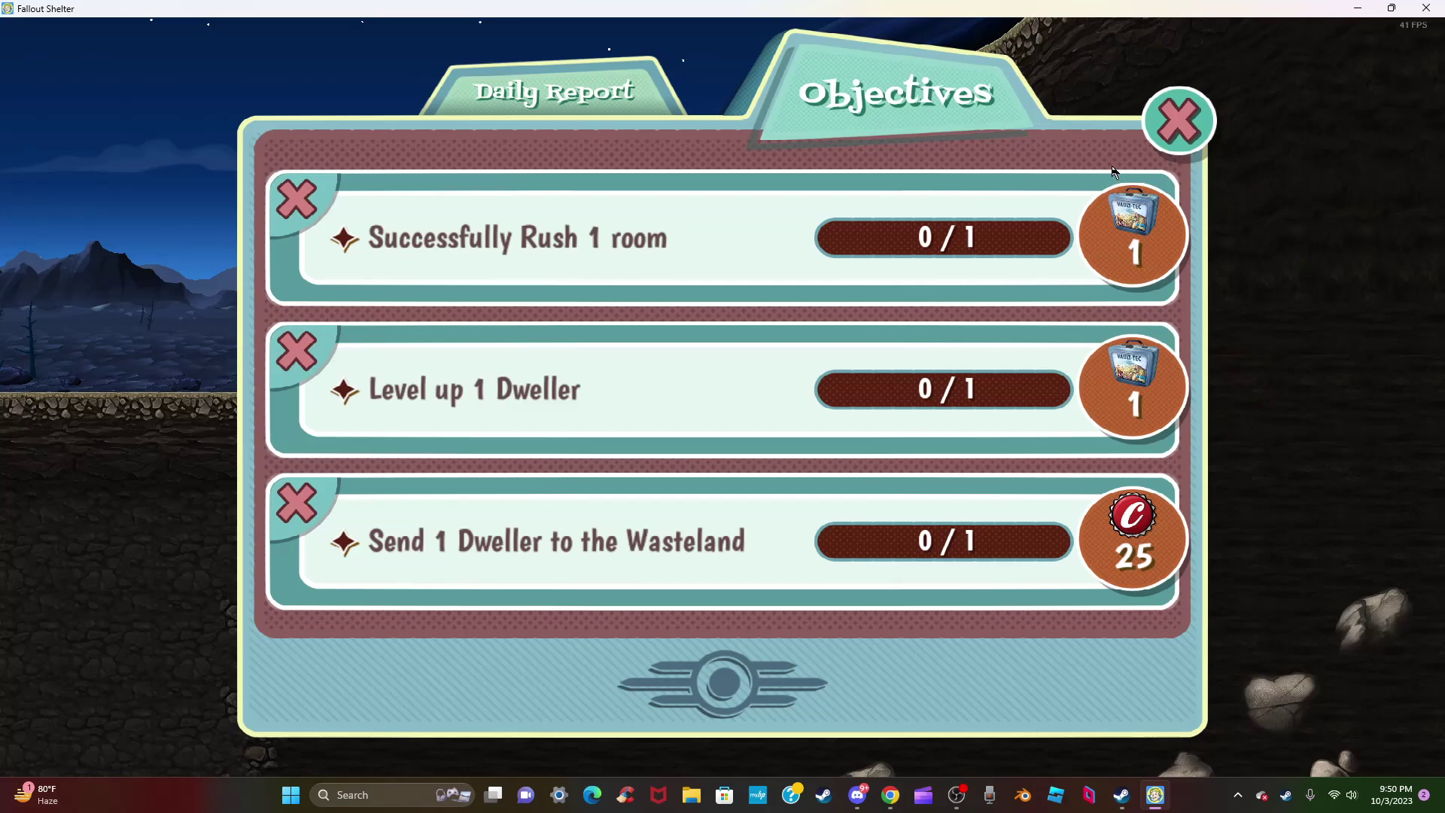
left_click(1178, 123)
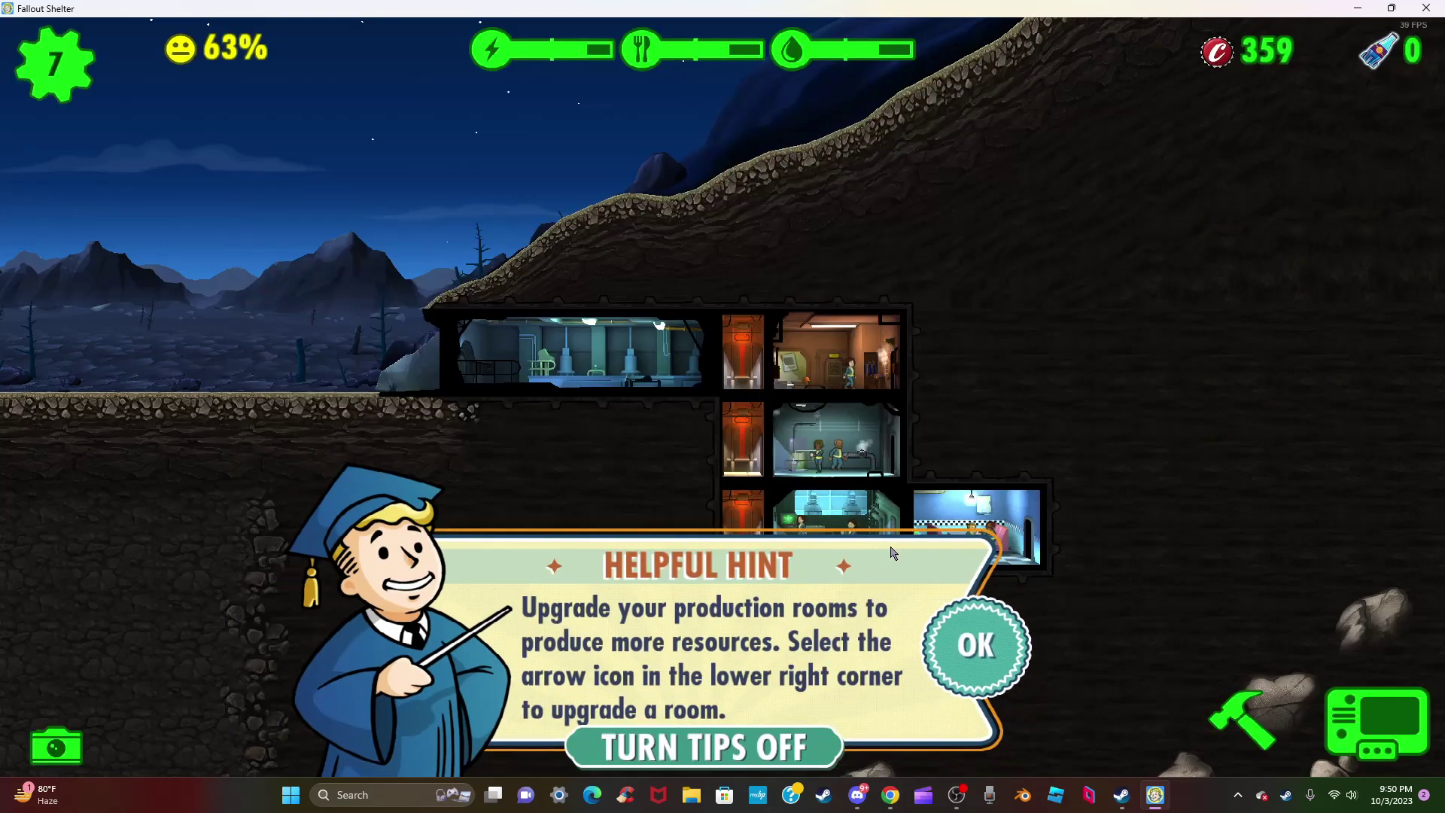
left_click(976, 644)
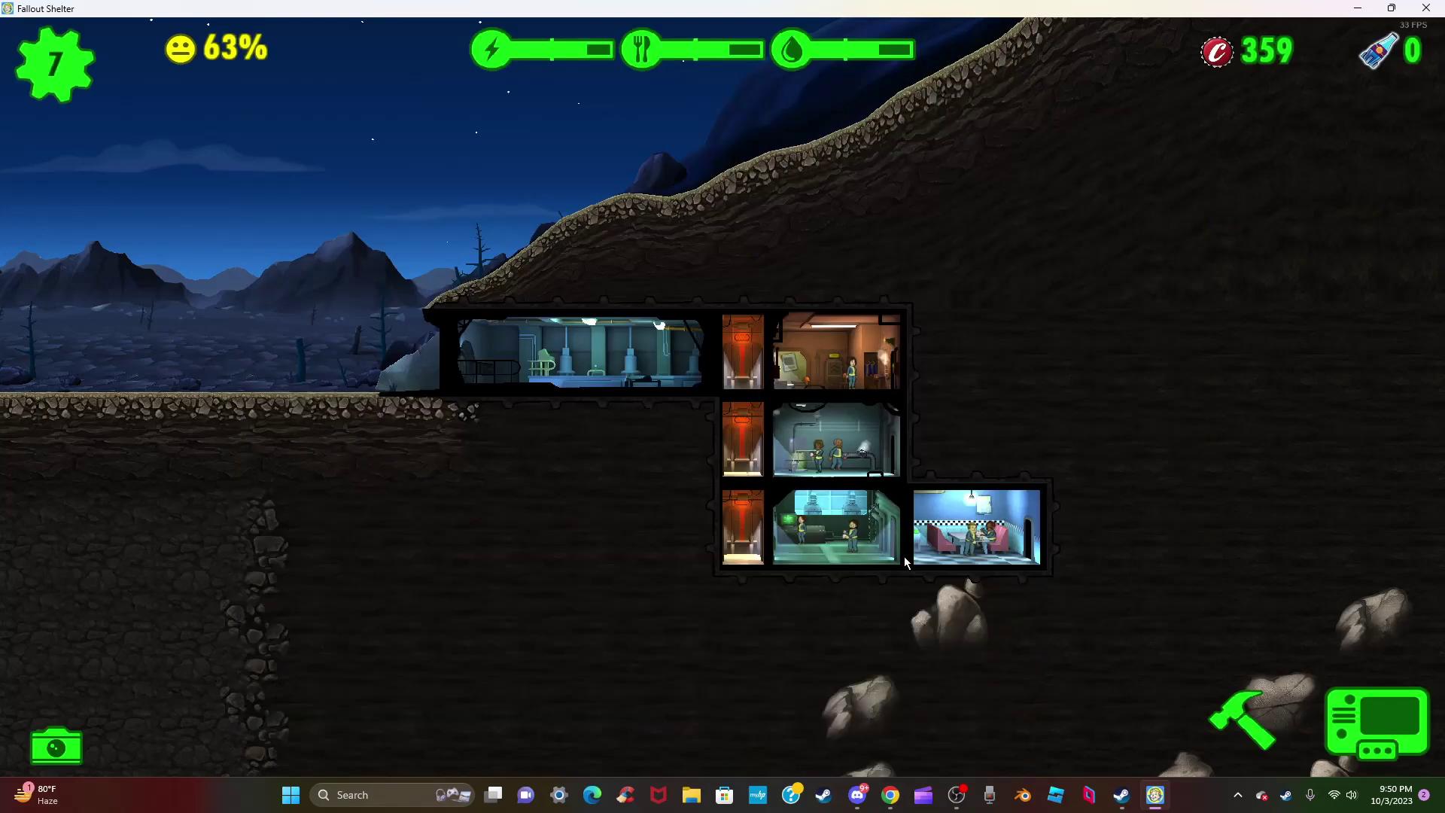
- Inspect the Power Generator and Jack Graham's stats, then close the details
left_click(855, 542)
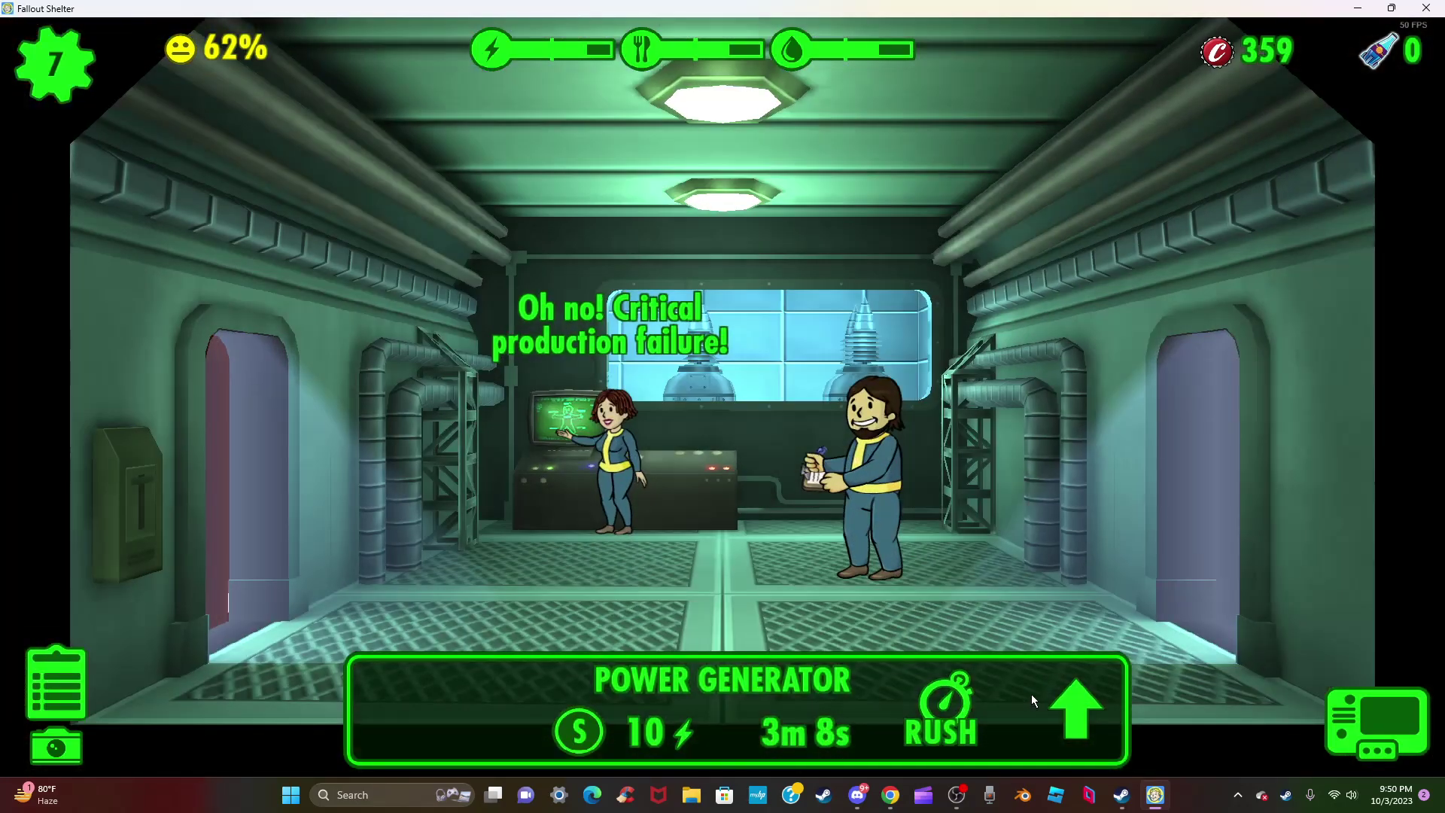
scroll(854, 450, "down", 8)
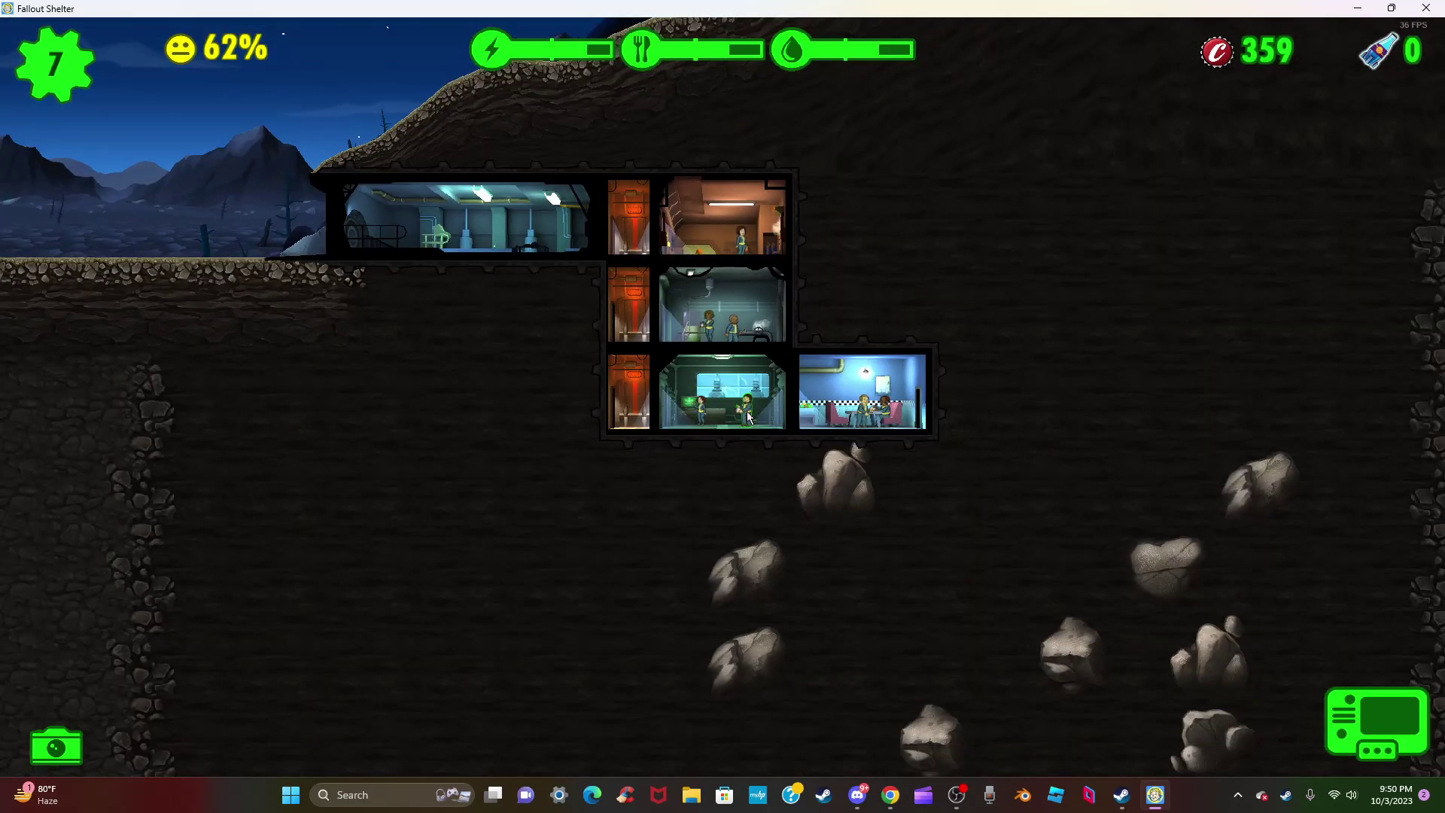
left_click(747, 416)
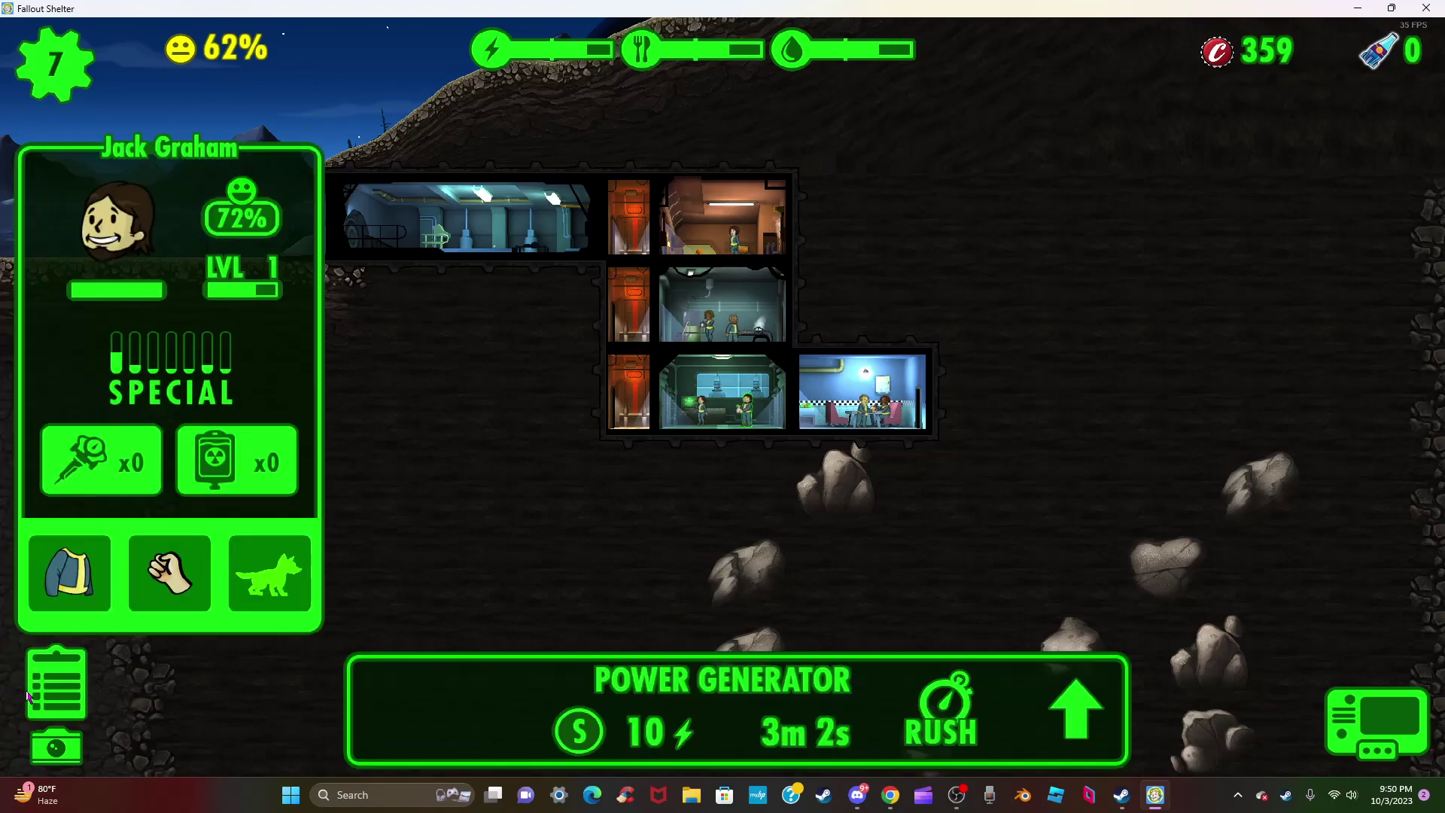
left_click(660, 433)
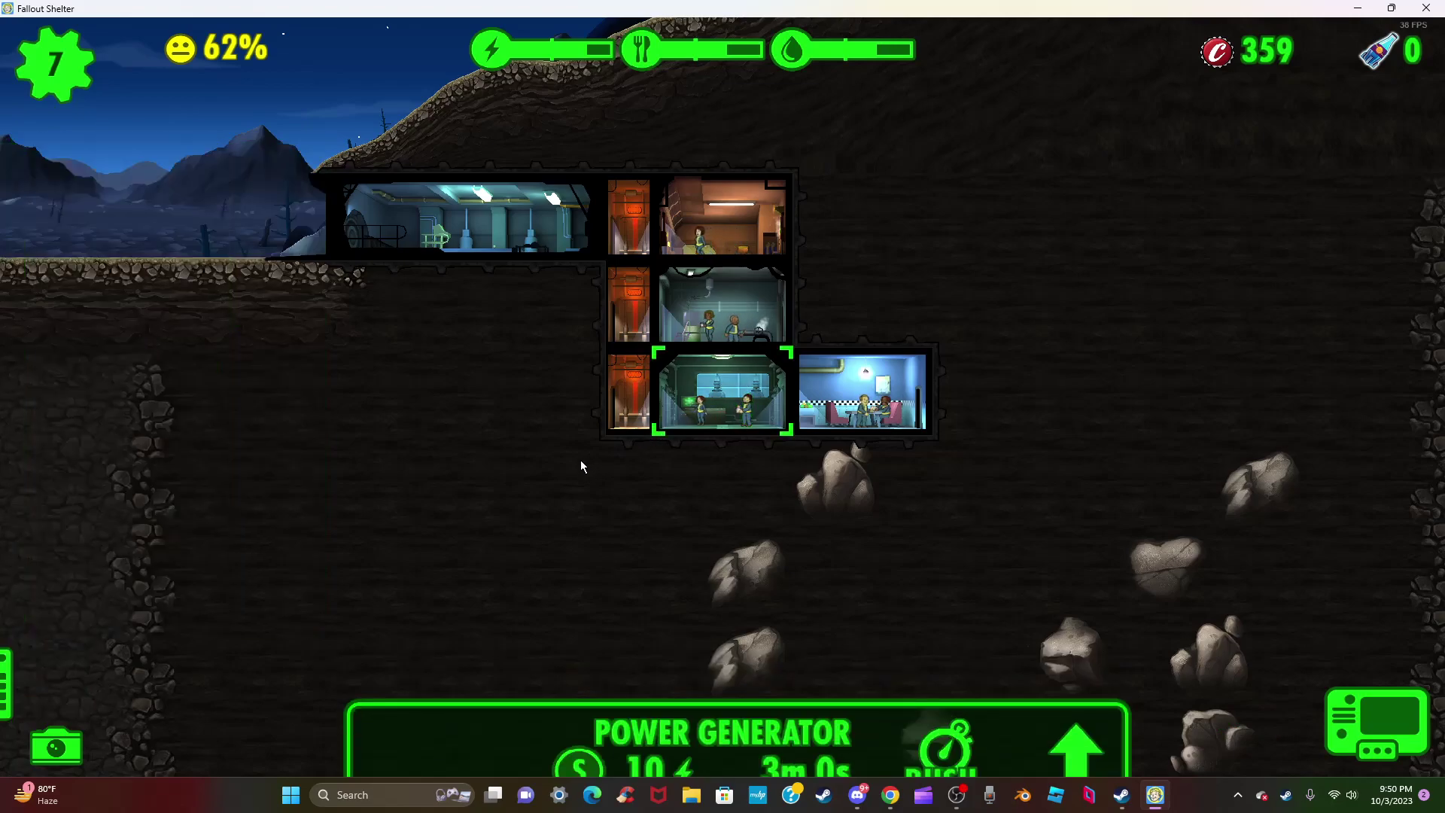
mouse_move(578, 459)
left_mouse_down()
mouse_move(872, 522)
mouse_move(698, 569)
left_mouse_up()
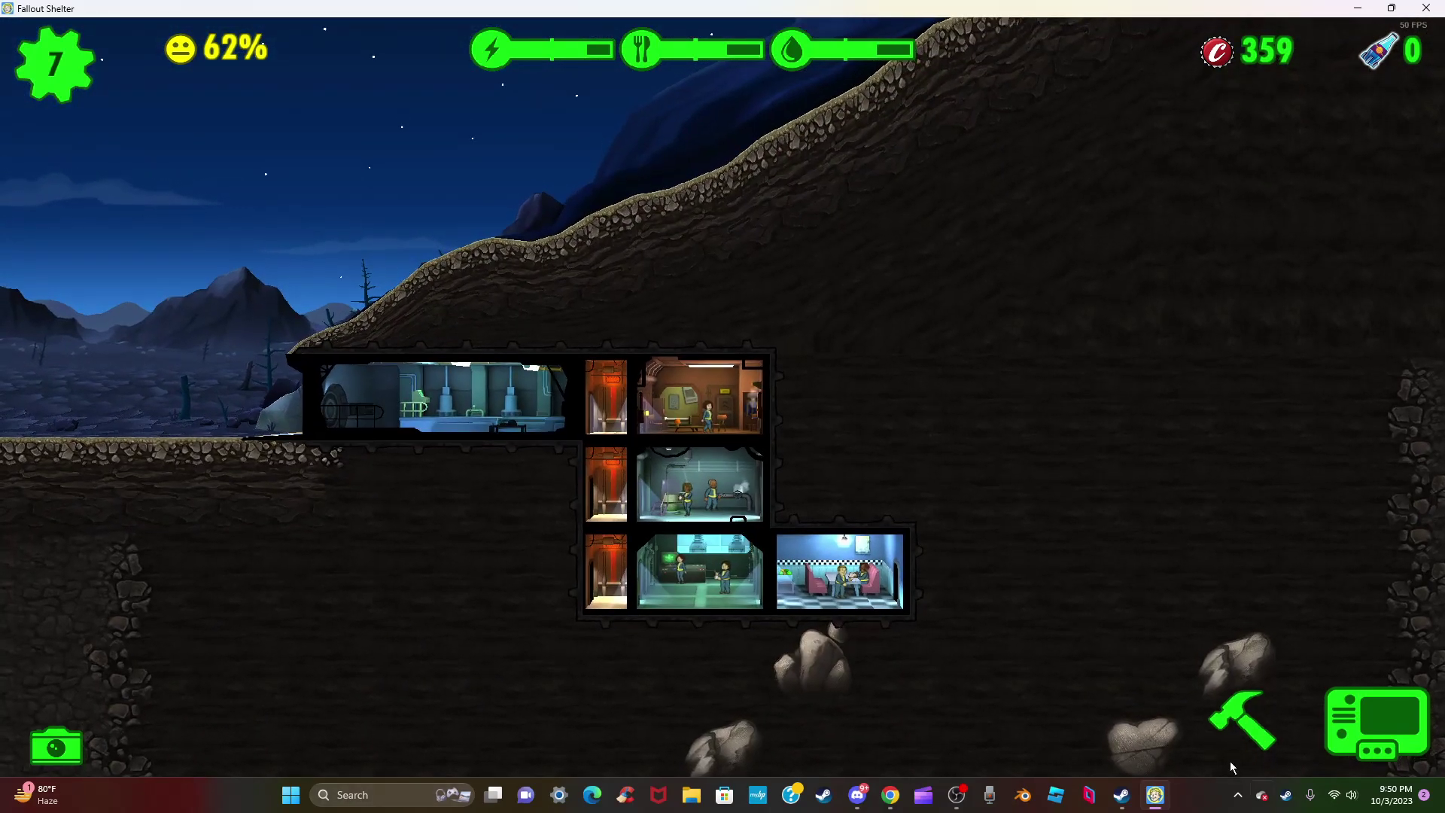
- Browse the build options without building, then move a diner dweller into the top living quarters
left_click(1243, 723)
scroll(987, 508, "down", 8)
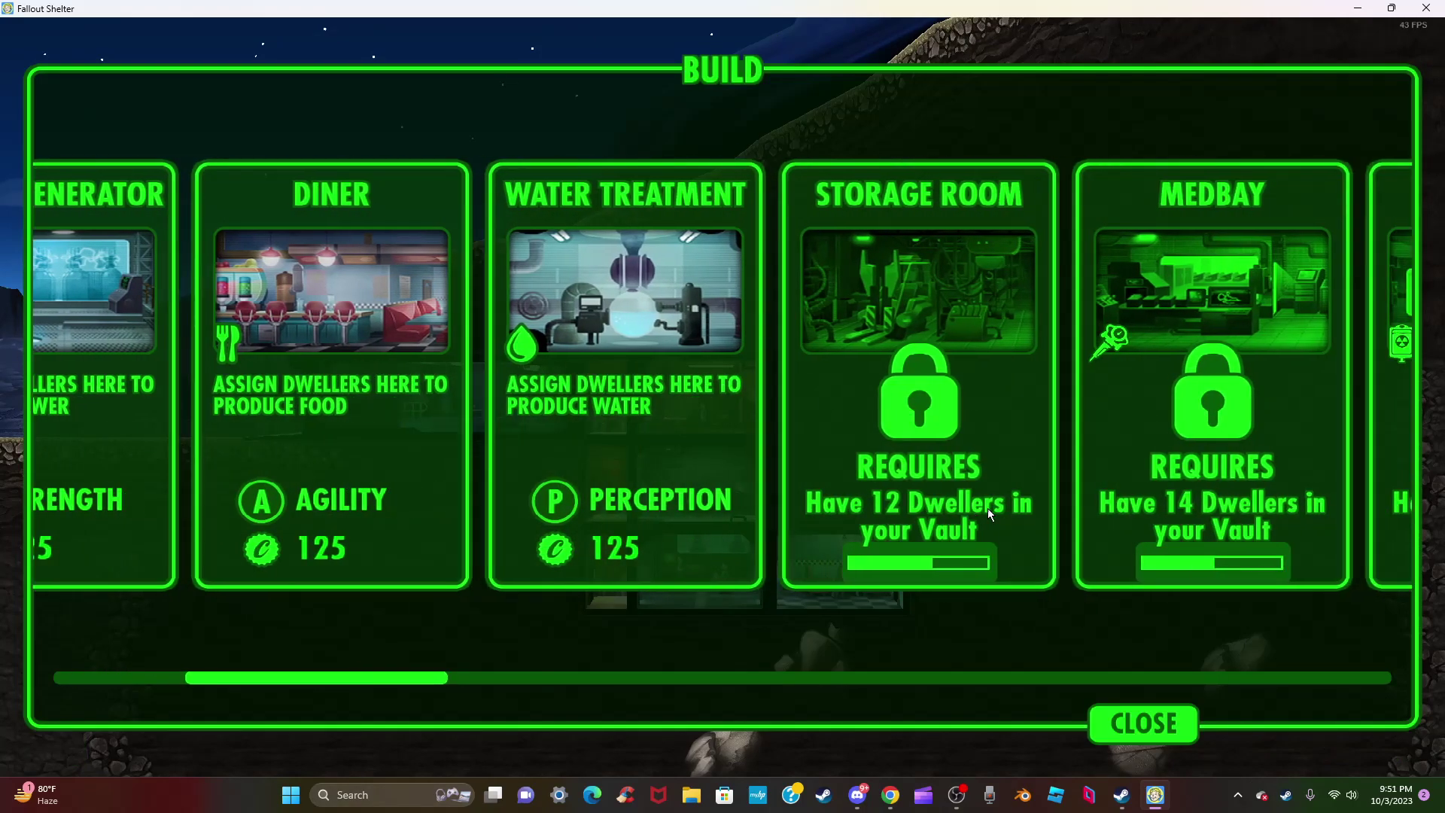
scroll(987, 509, "up", 5)
left_click(1124, 734)
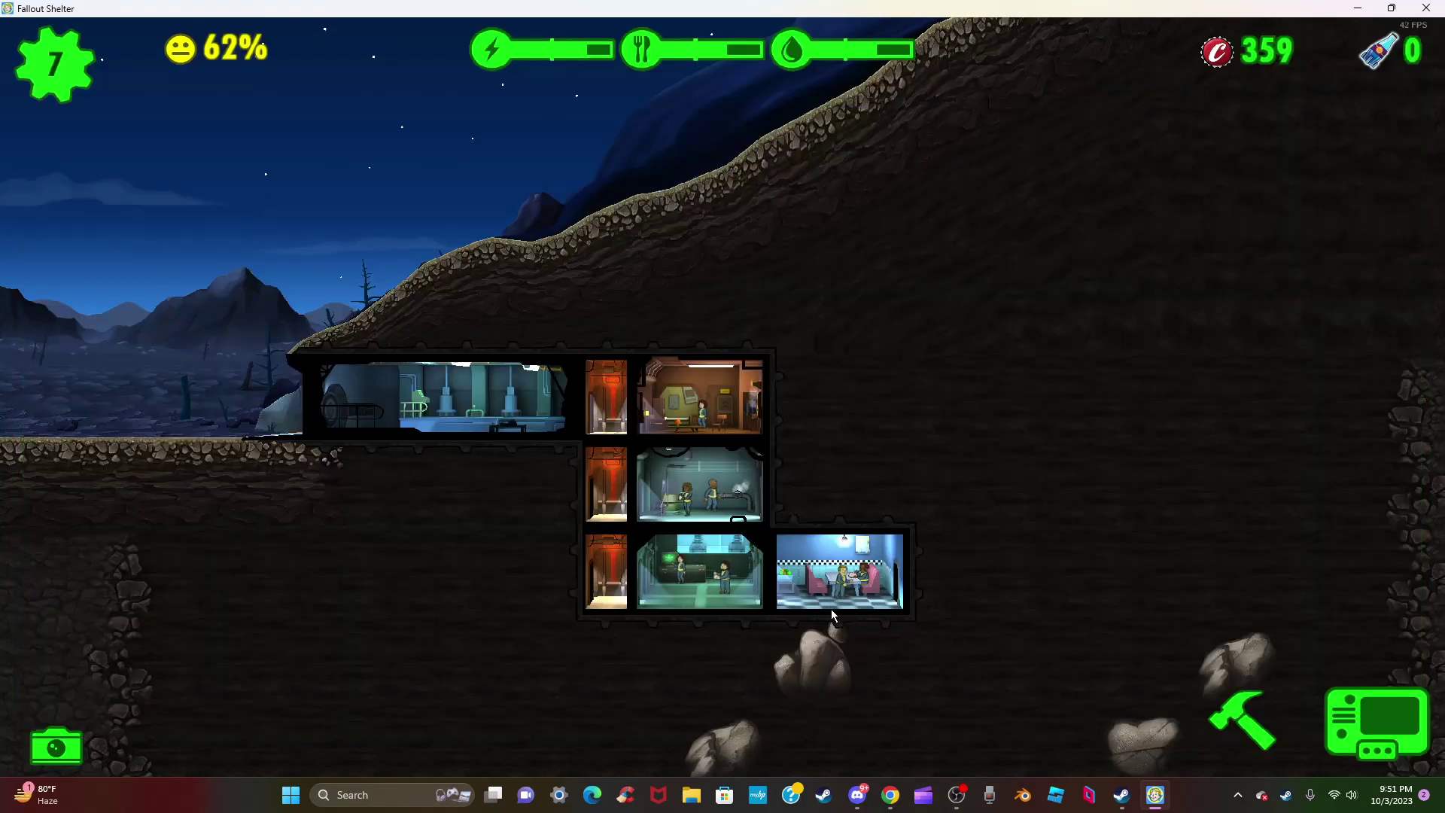
scroll(831, 608, "up", 3)
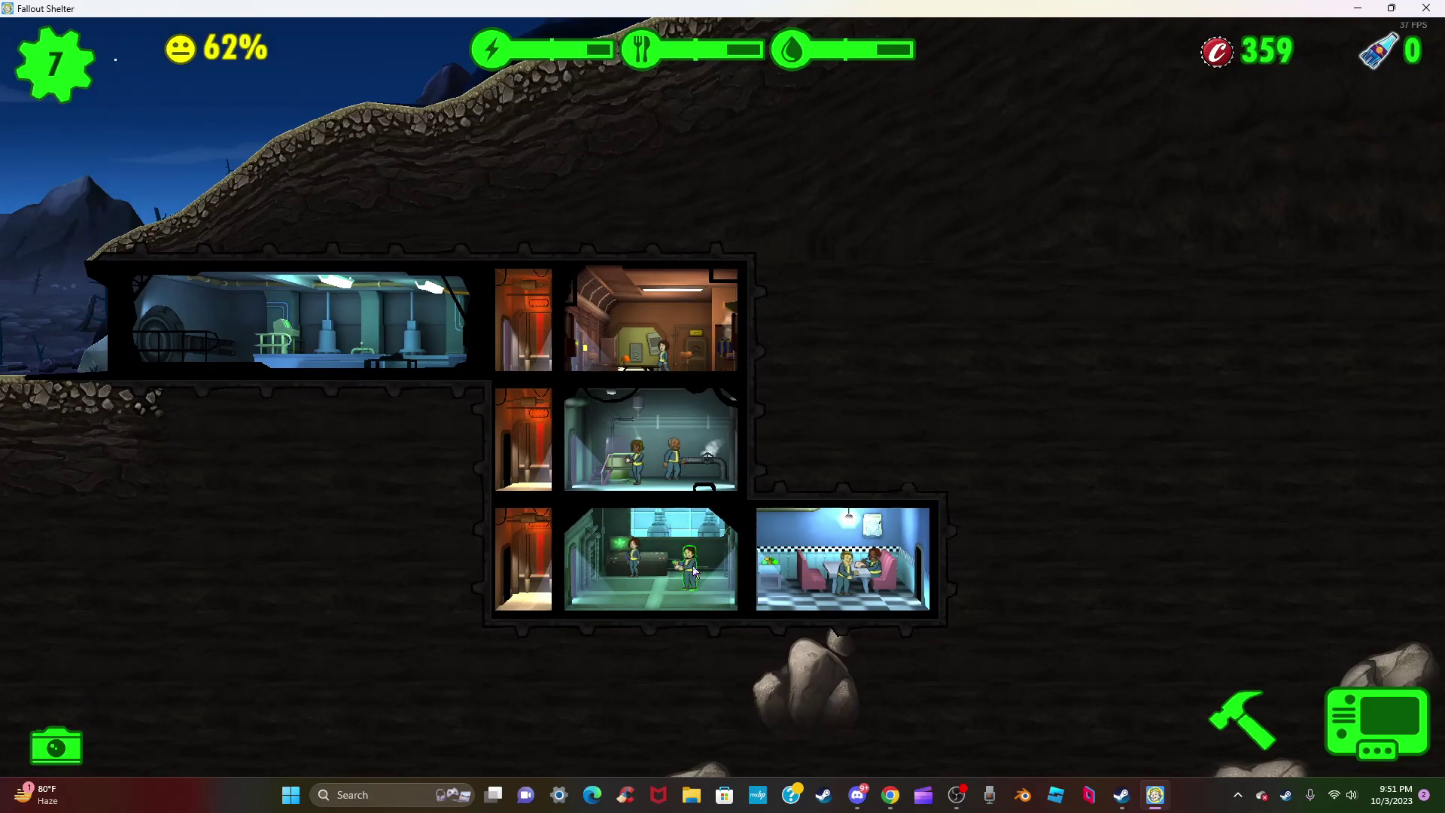
left_click_drag(837, 566, 697, 305)
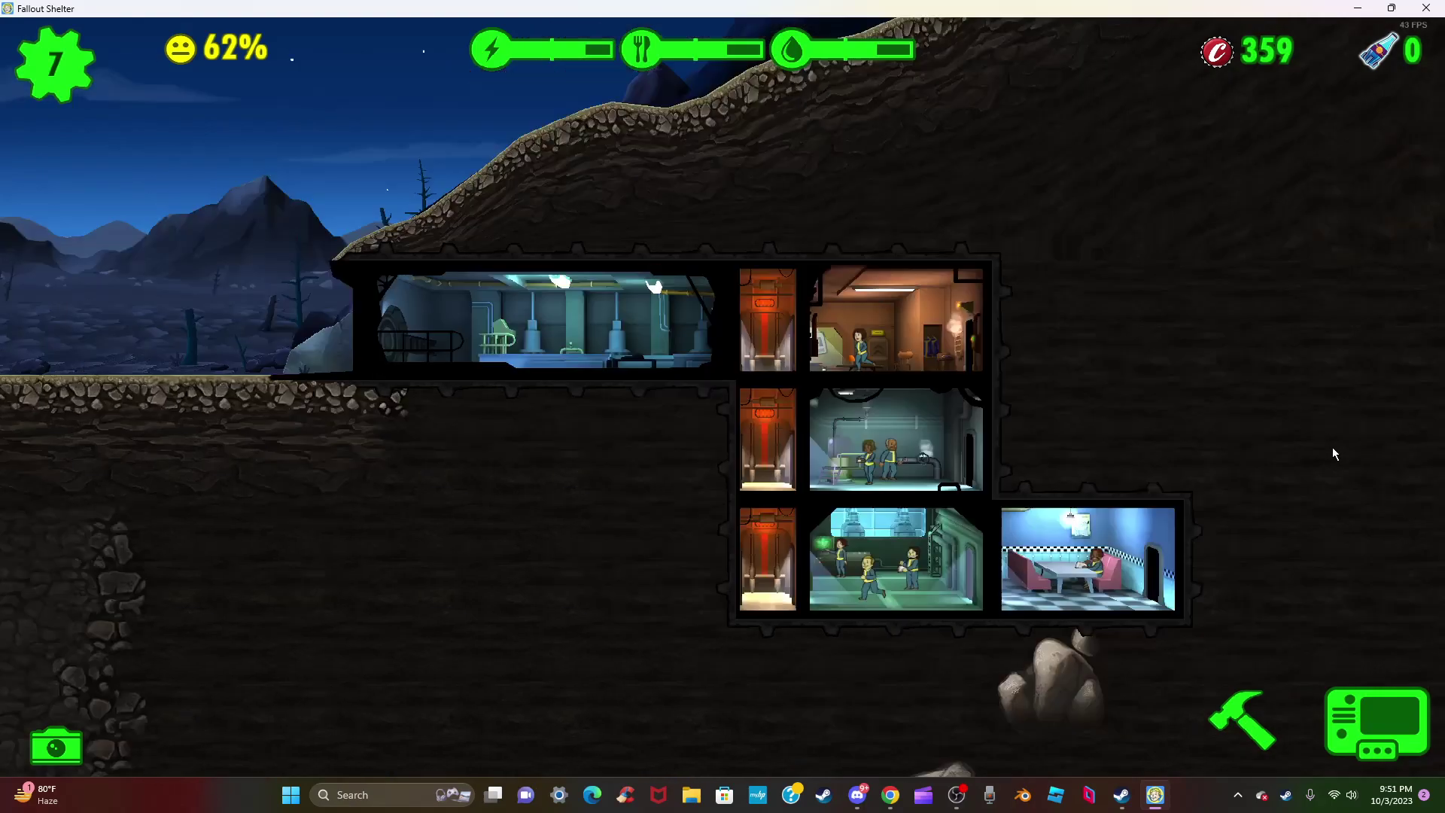
left_click_drag(835, 522, 903, 513)
scroll(898, 505, "down", 3)
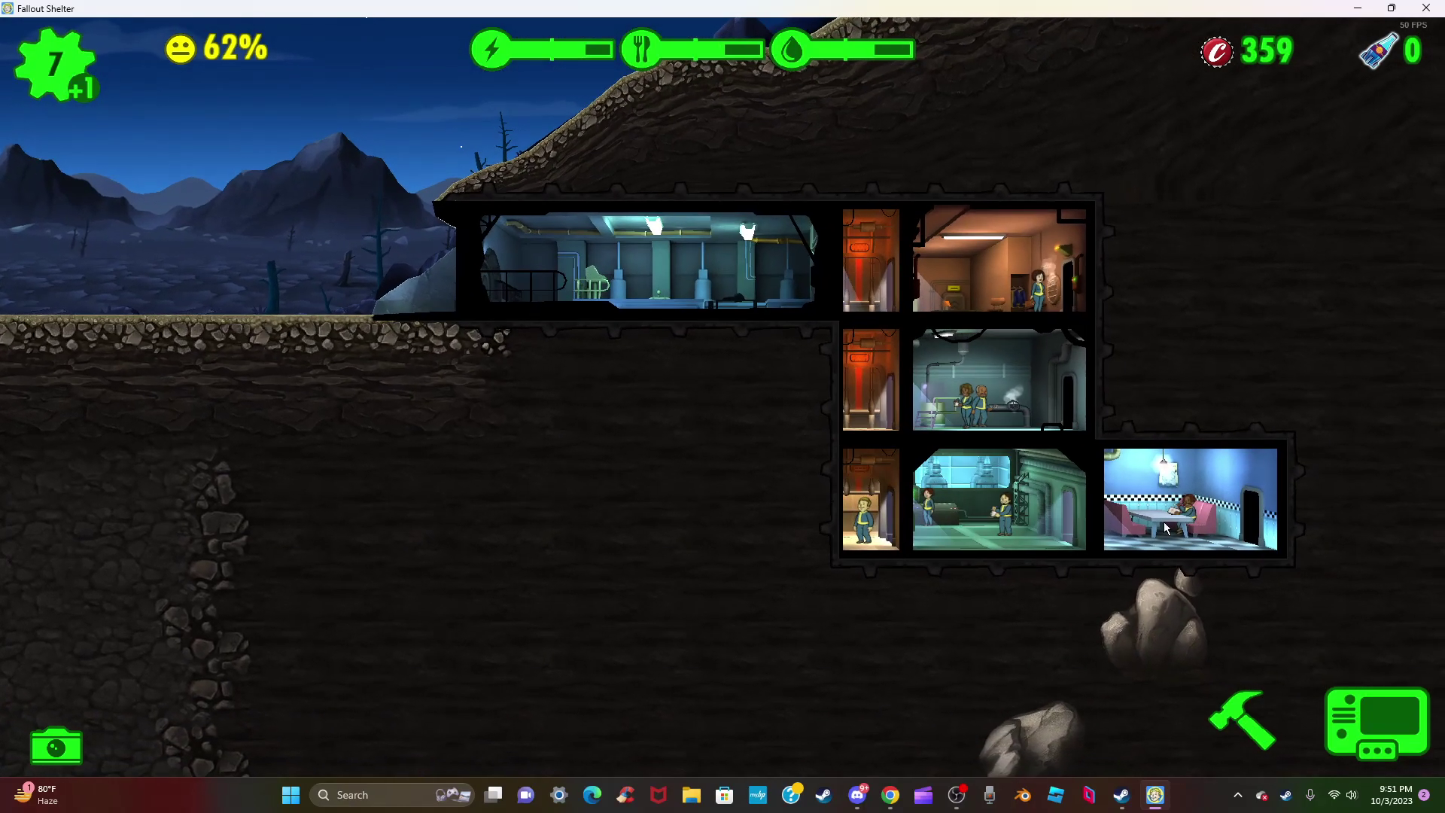
- Move another dweller into the top living quarters and the diner worker into the power room
left_click_drag(1061, 382, 1065, 546)
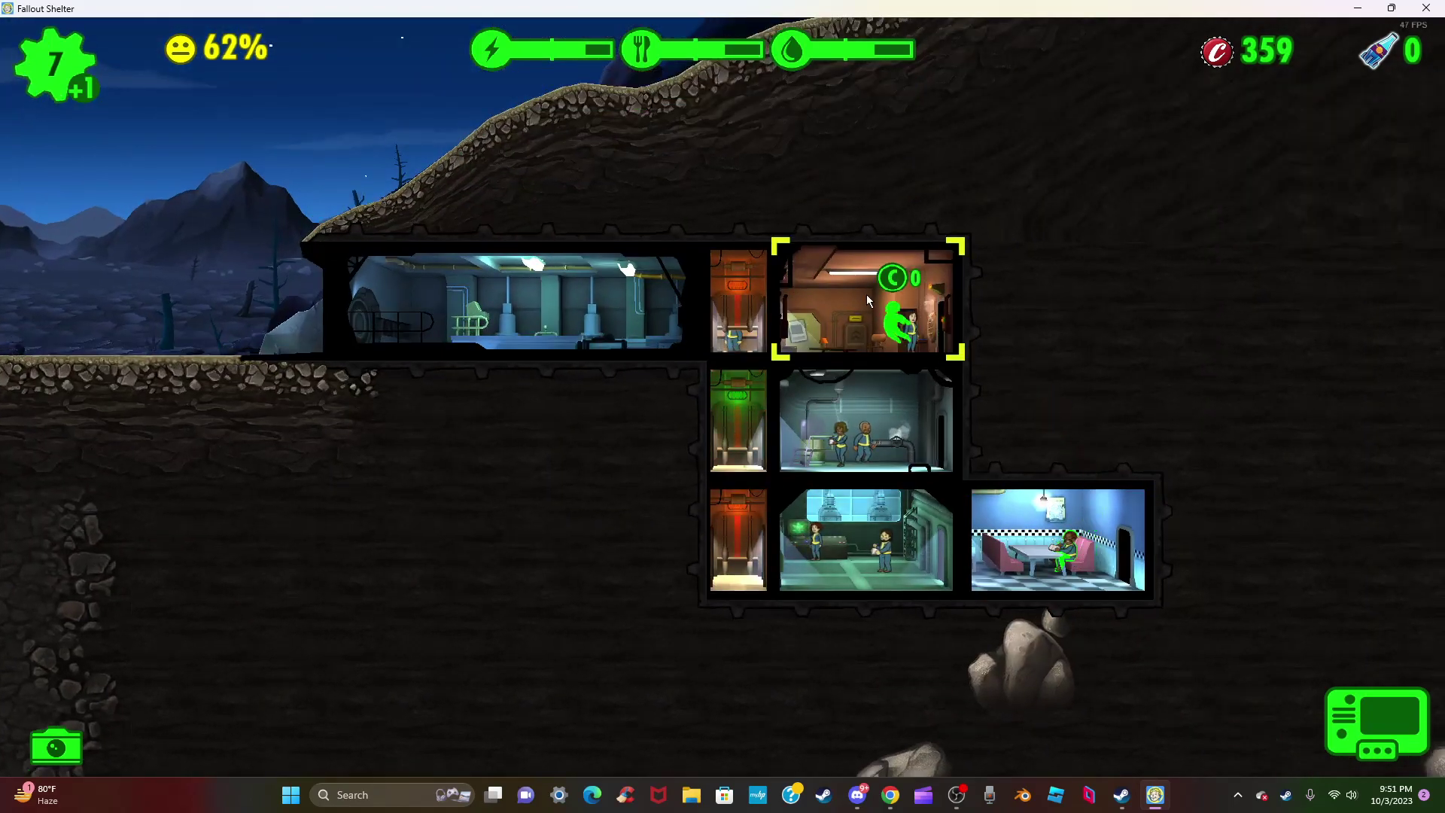
left_click_drag(1076, 430, 859, 299)
left_click_drag(1019, 573, 881, 553)
left_click(867, 451)
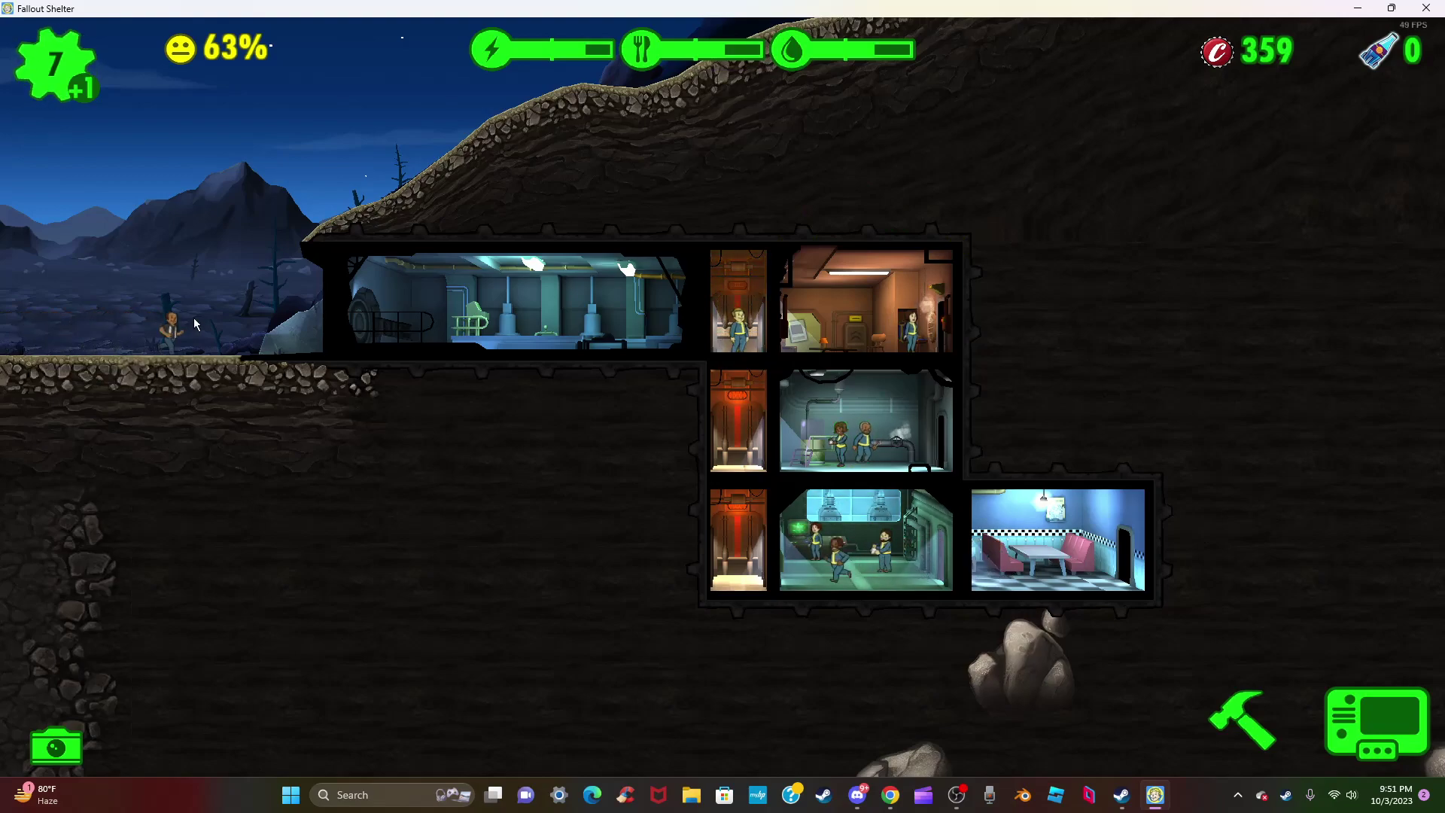
- Admit the wanderer Ethan Powell through the vault door, raising dwellers to 8
left_click_drag(138, 365, 222, 345)
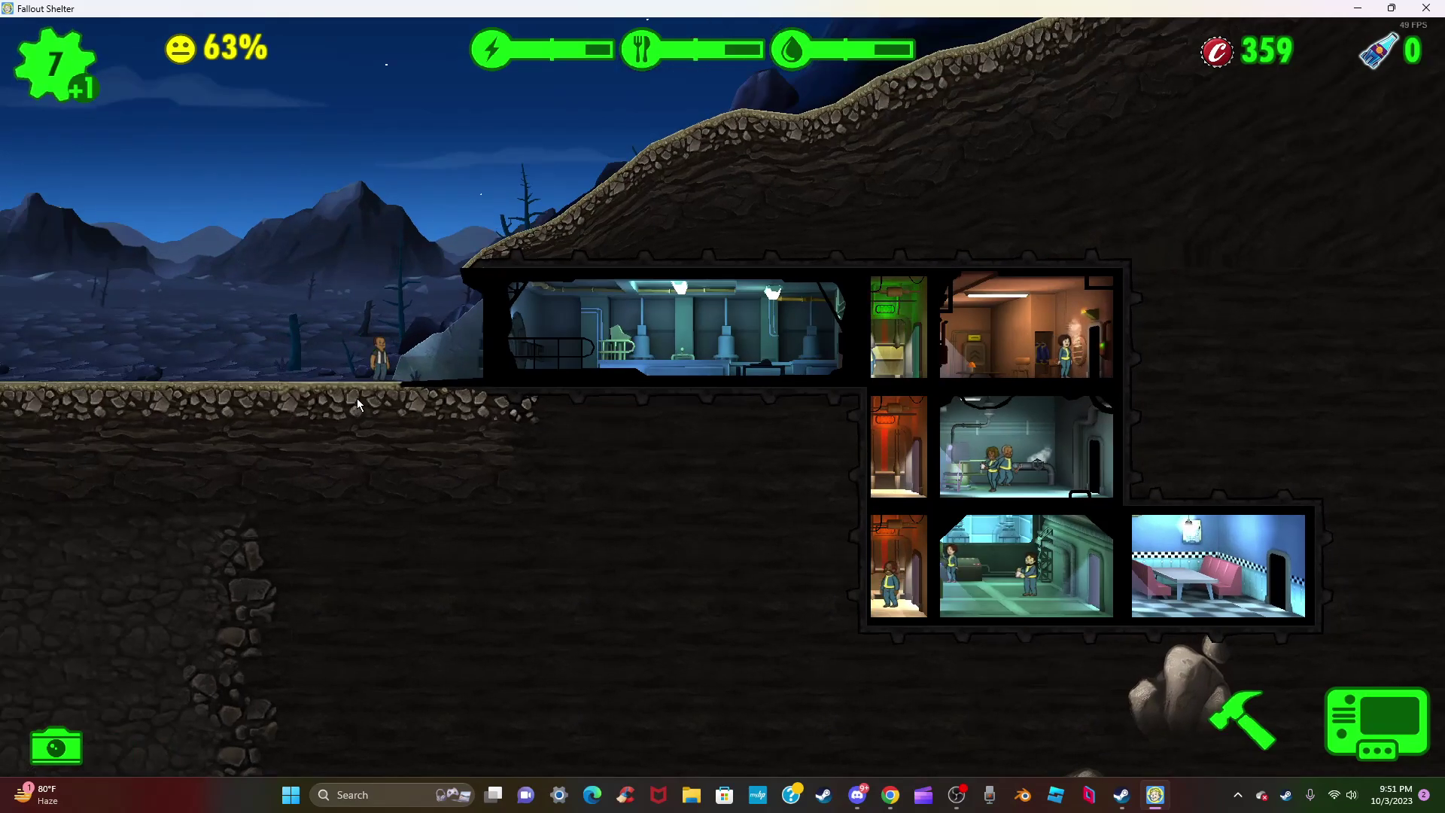
left_click(381, 363)
scroll(381, 364, "up", 3)
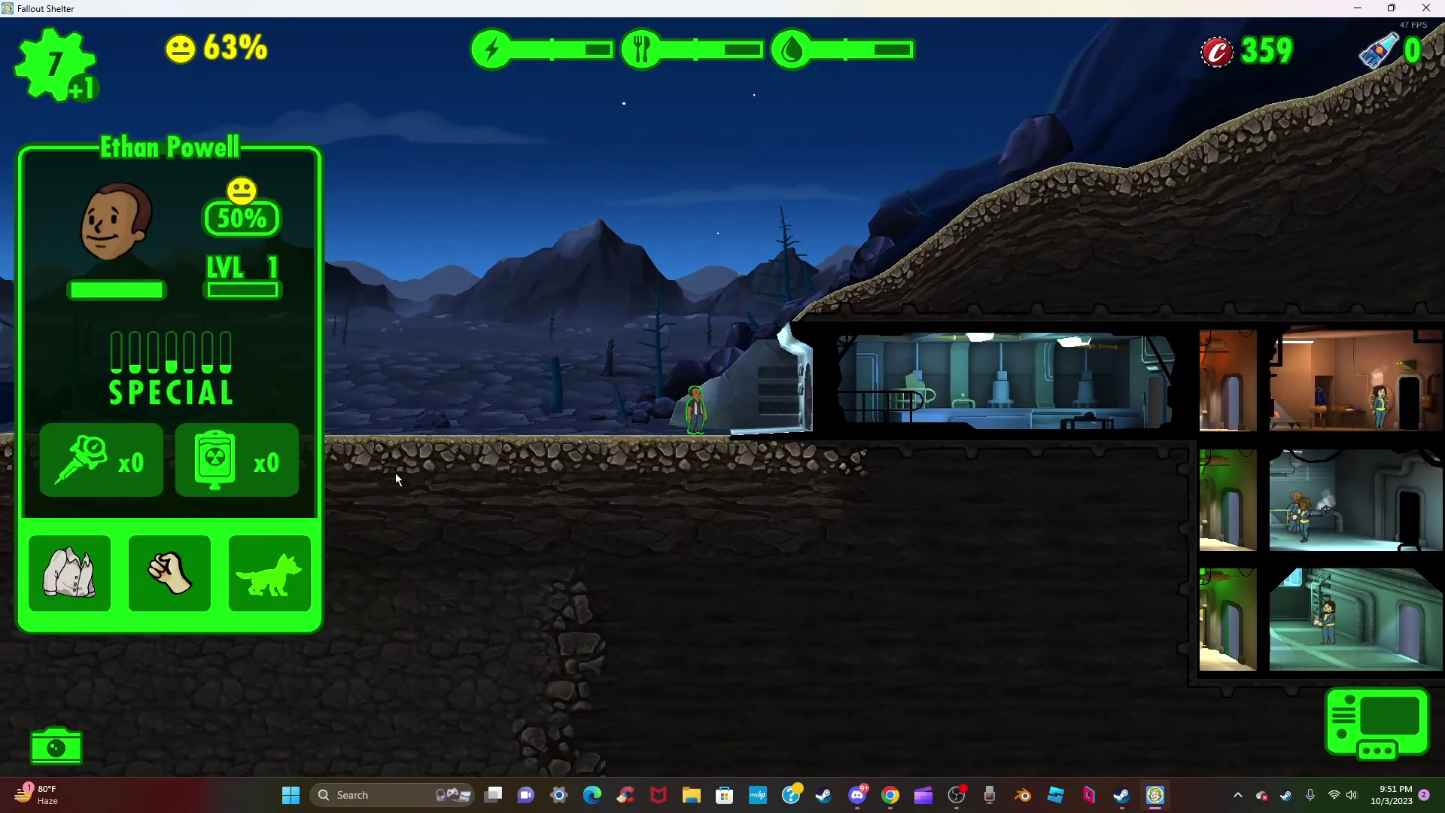
mouse_move(722, 412)
left_mouse_down()
mouse_move(903, 432)
mouse_move(1008, 380)
left_mouse_up()
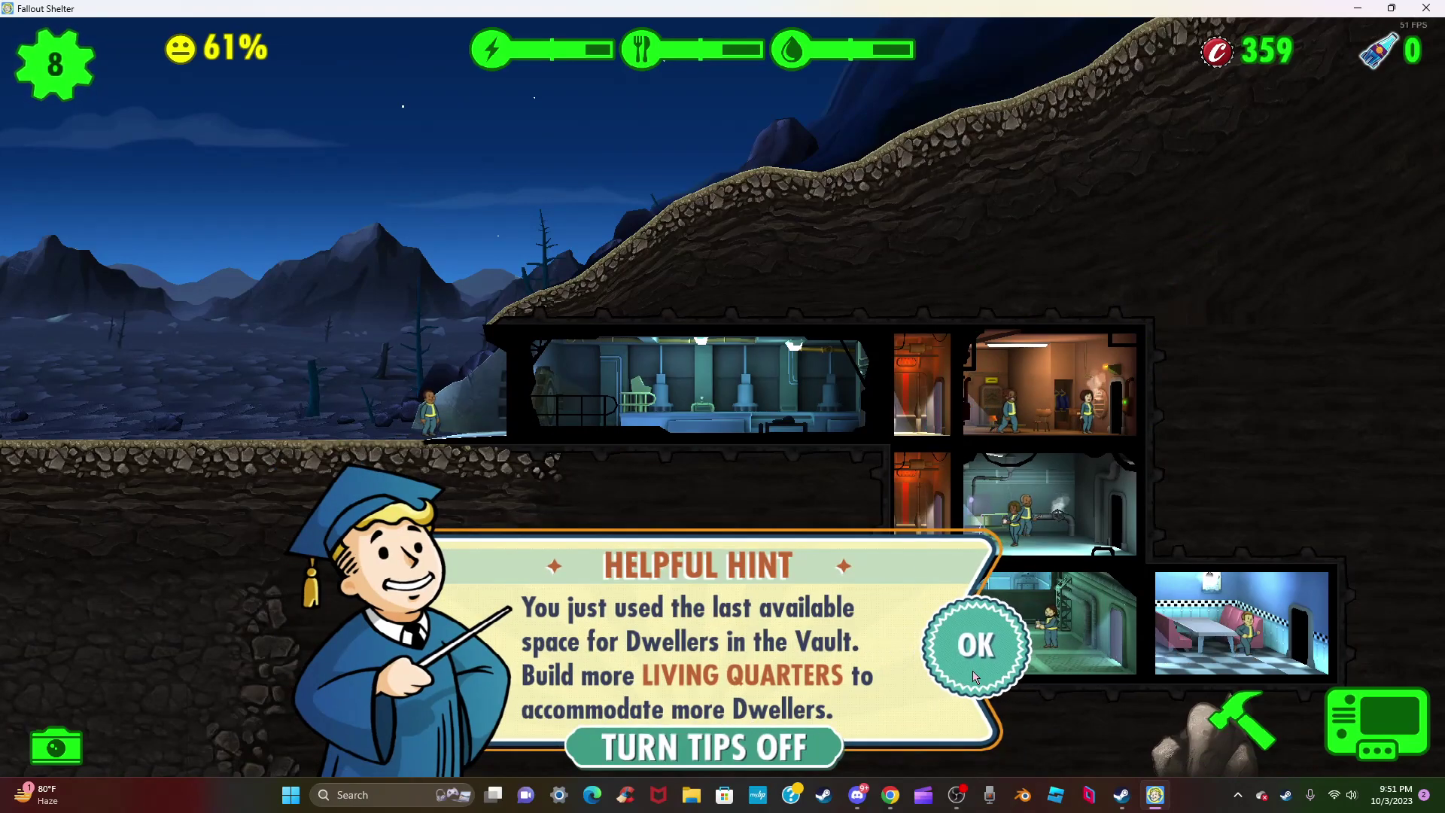
- Dismiss the living-space hint and move a dweller into the living quarters
left_click(975, 672)
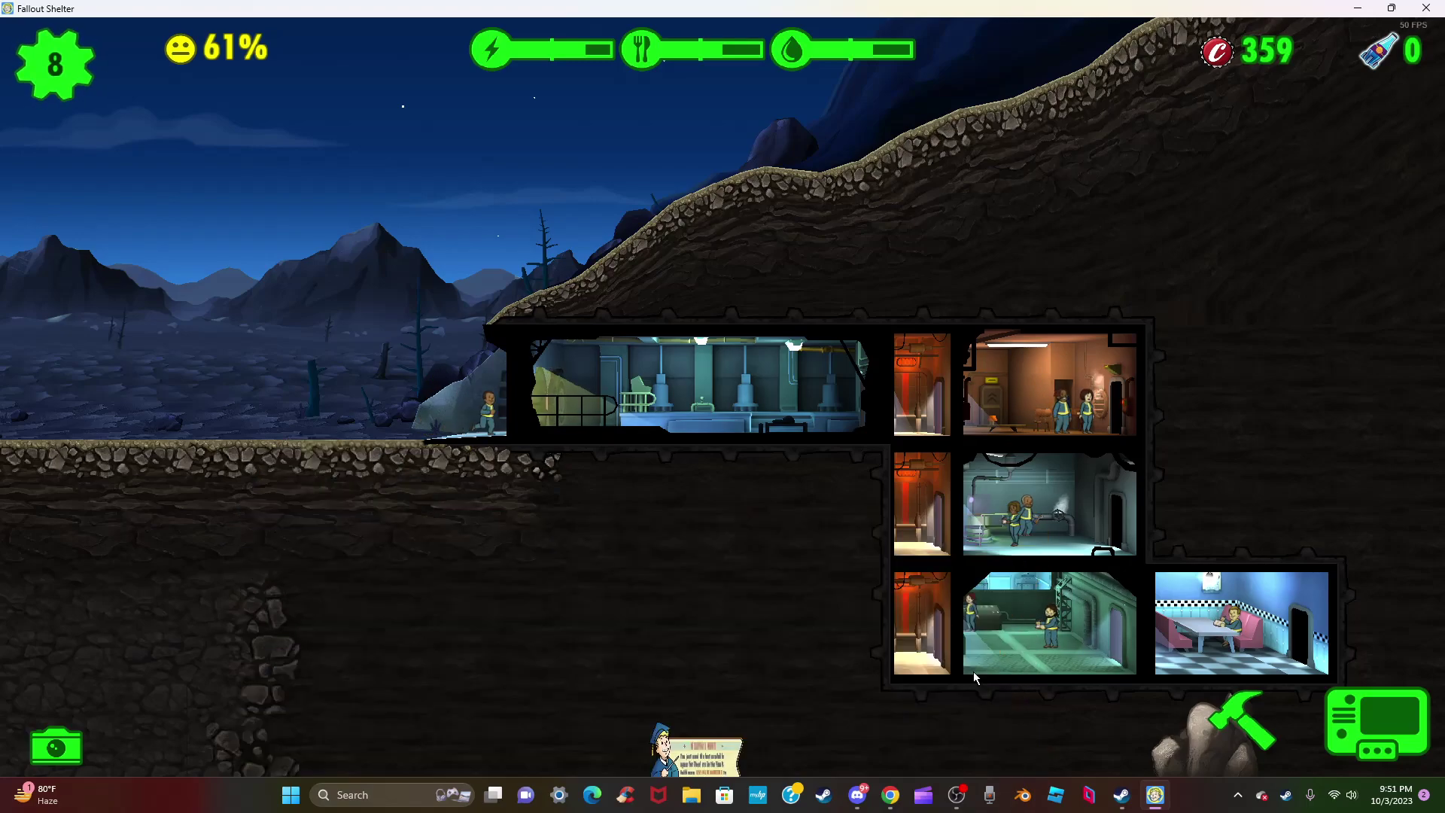
left_click_drag(1310, 554, 1232, 550)
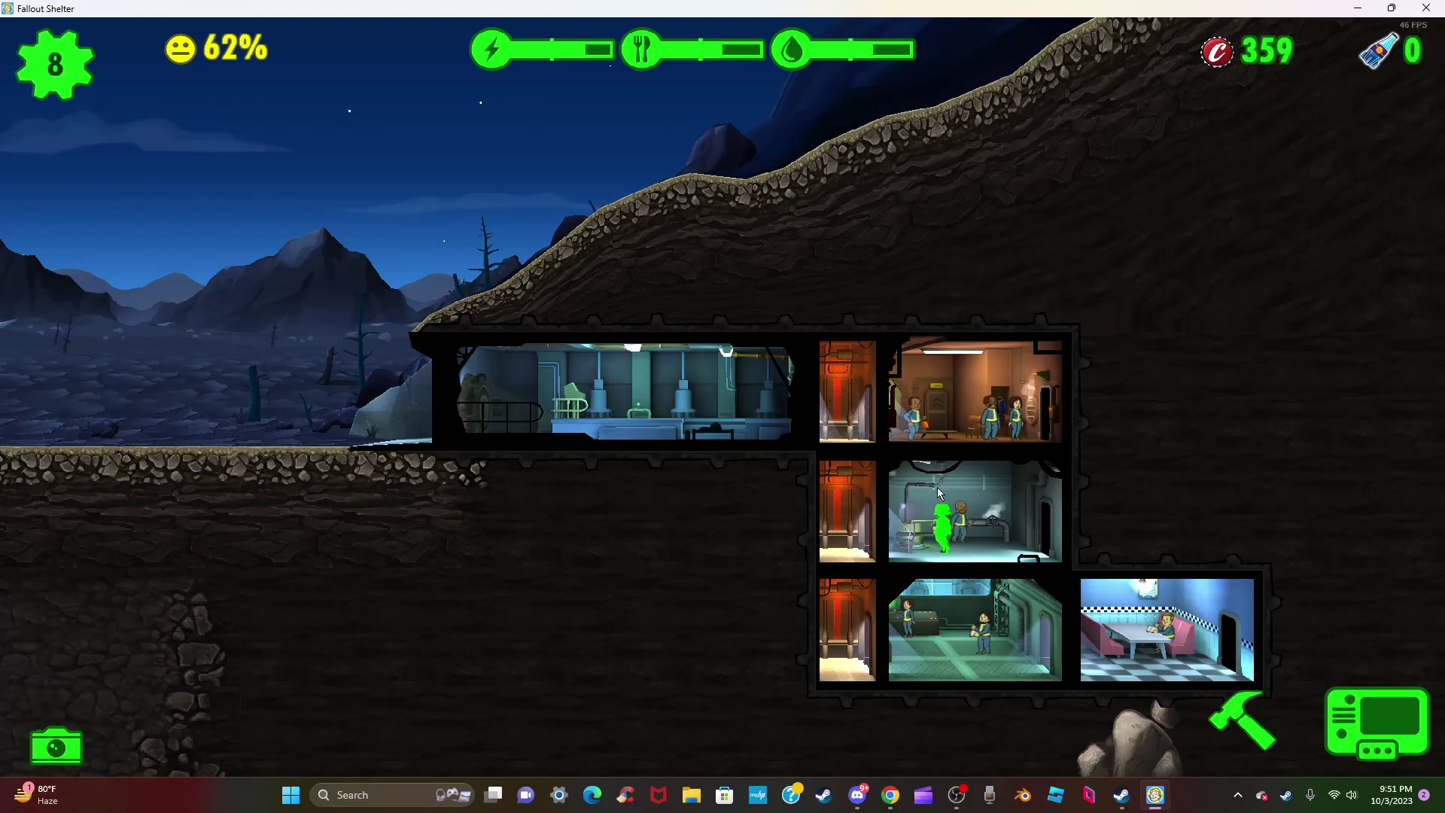
left_click_drag(944, 432, 944, 406)
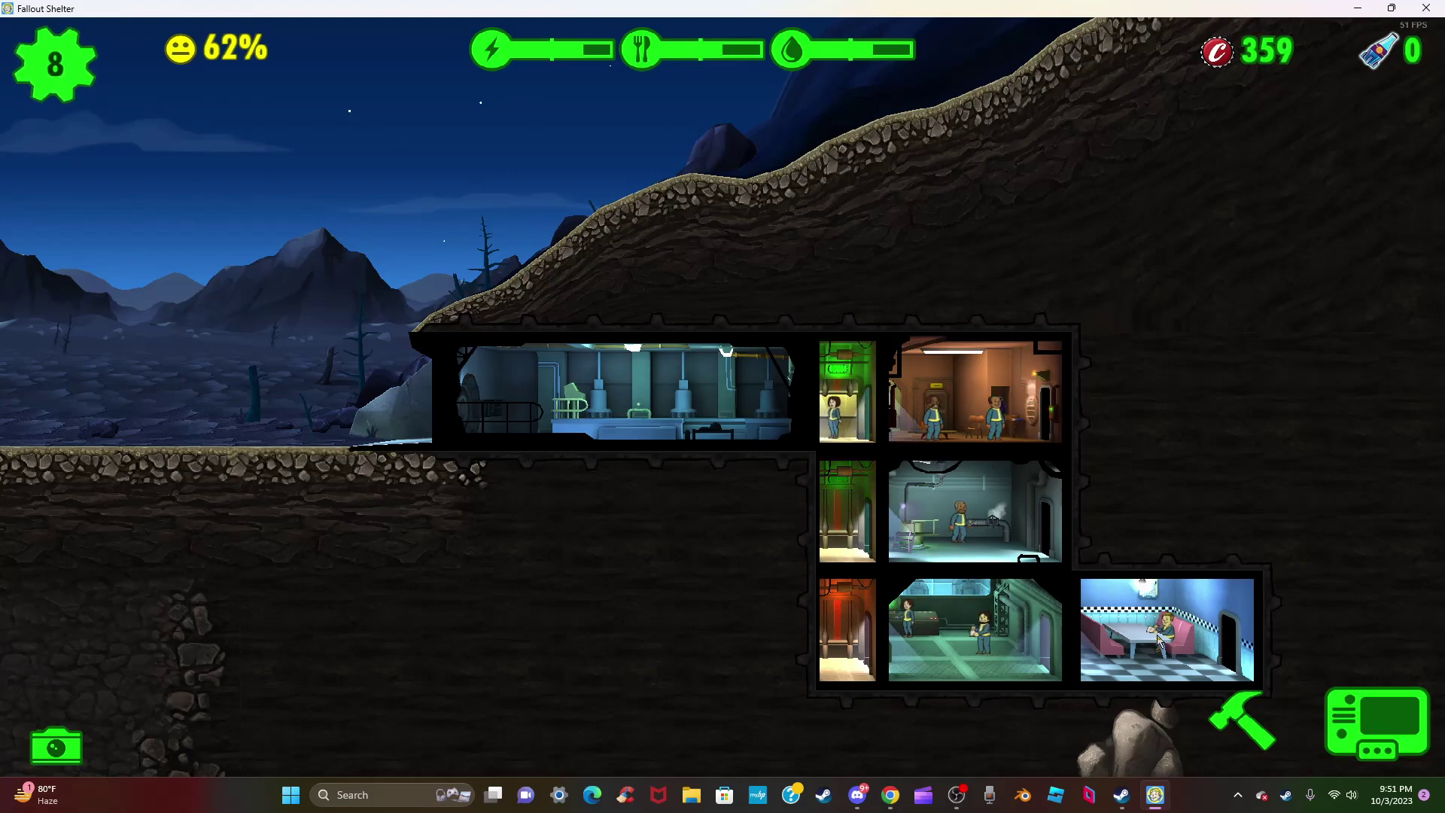
left_click_drag(1166, 642, 1158, 564)
- Reassign dwellers to the top-right room, power room and water treatment room
left_click_drag(948, 435, 1106, 560)
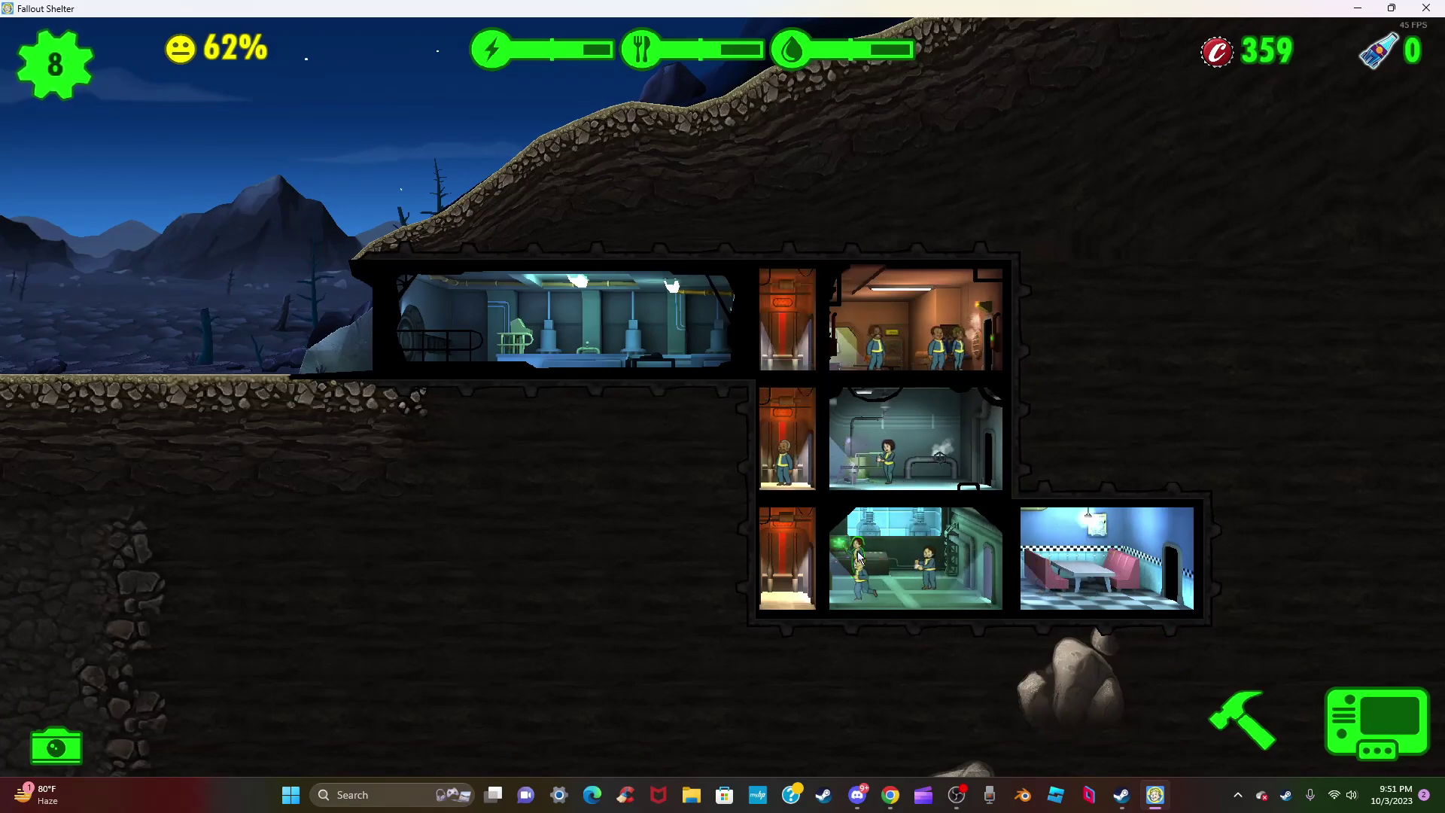
left_click_drag(855, 557, 900, 326)
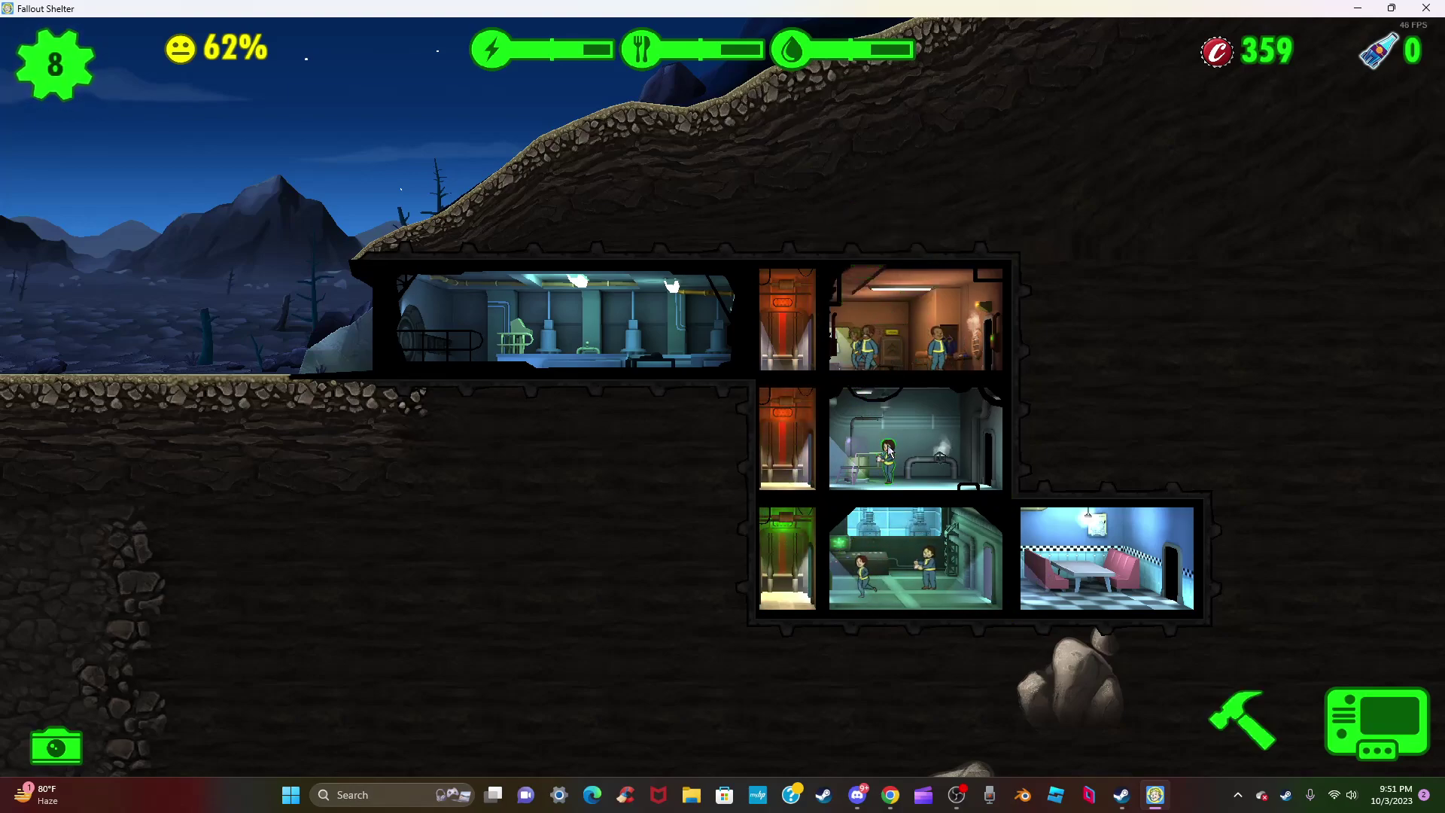
mouse_move(885, 486)
left_mouse_down()
mouse_move(876, 518)
mouse_move(833, 532)
mouse_move(783, 480)
left_mouse_up()
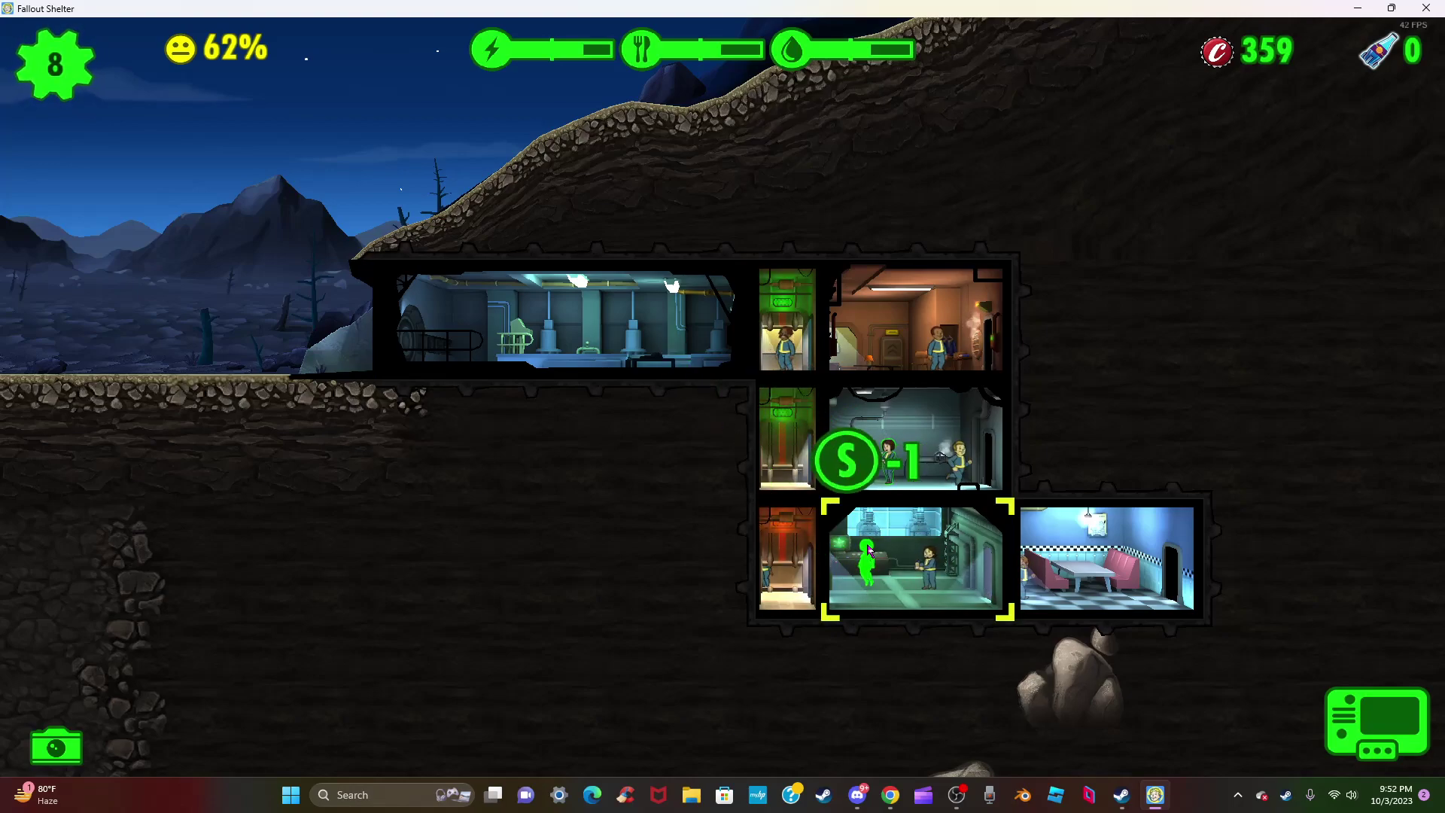
left_click_drag(870, 550, 870, 550)
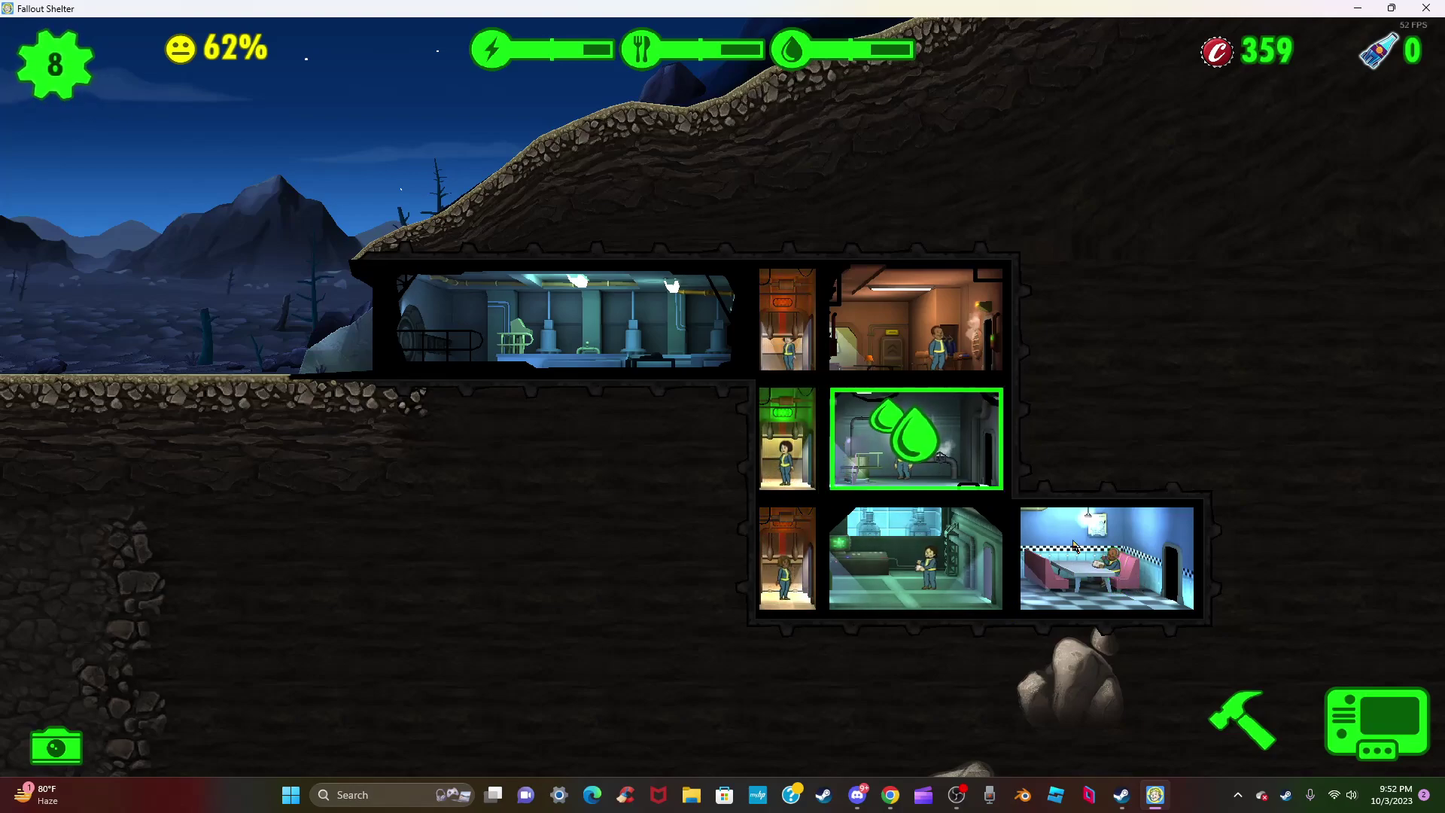
left_click_drag(1060, 540, 909, 449)
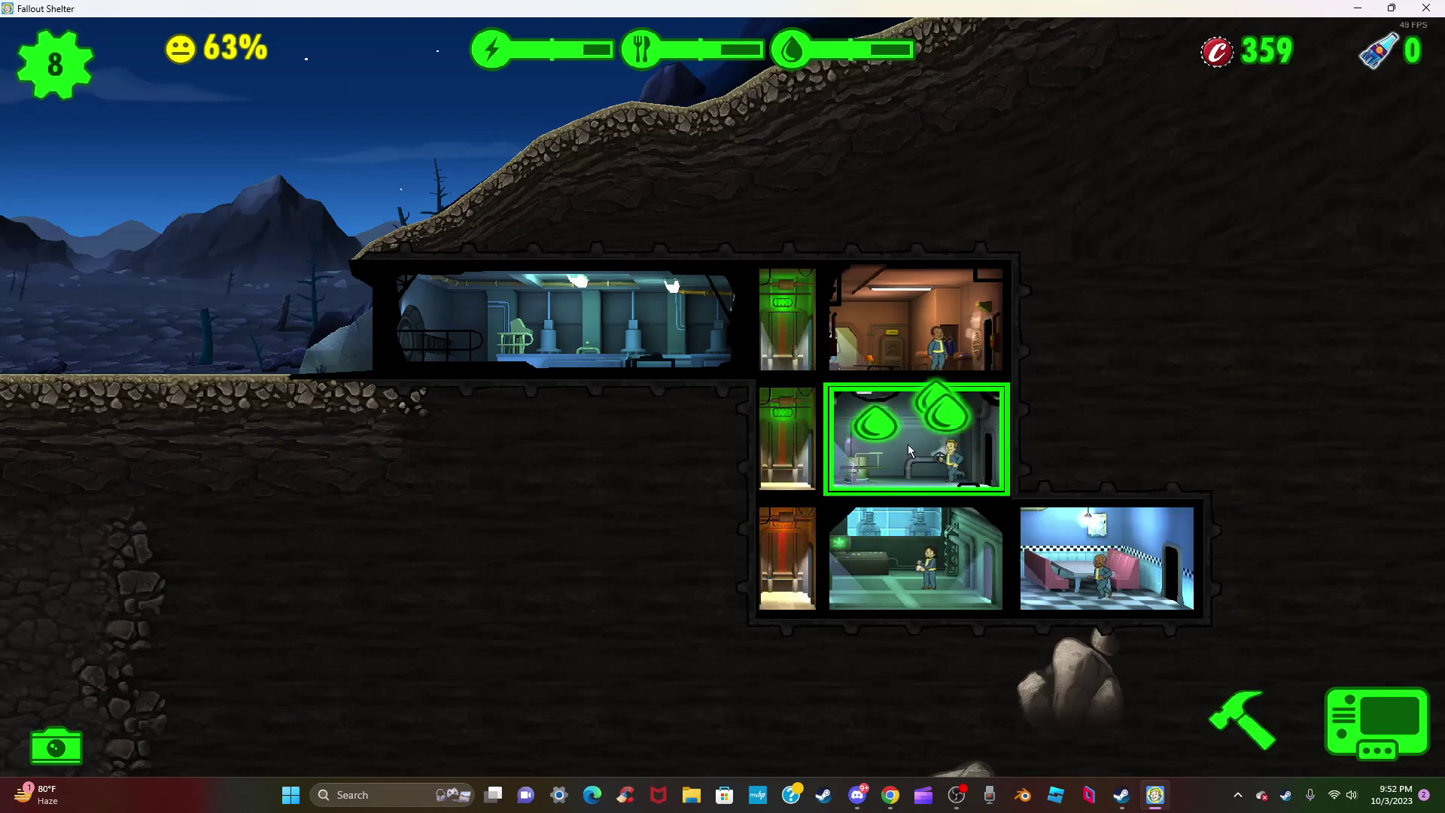
- Collect the water, then build a Living Quarters beside the existing one for 130 caps
left_click(909, 450)
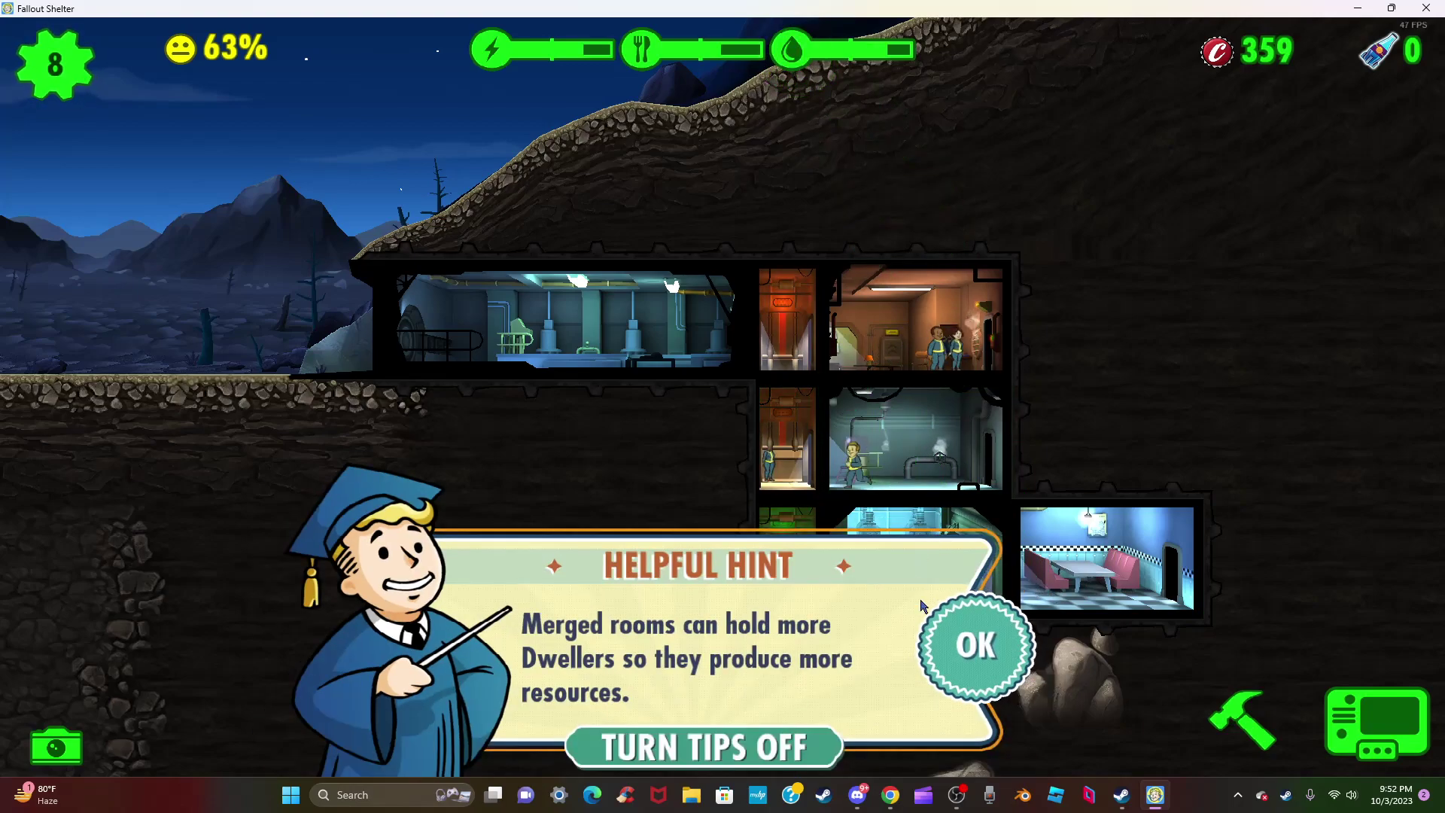
left_click(973, 645)
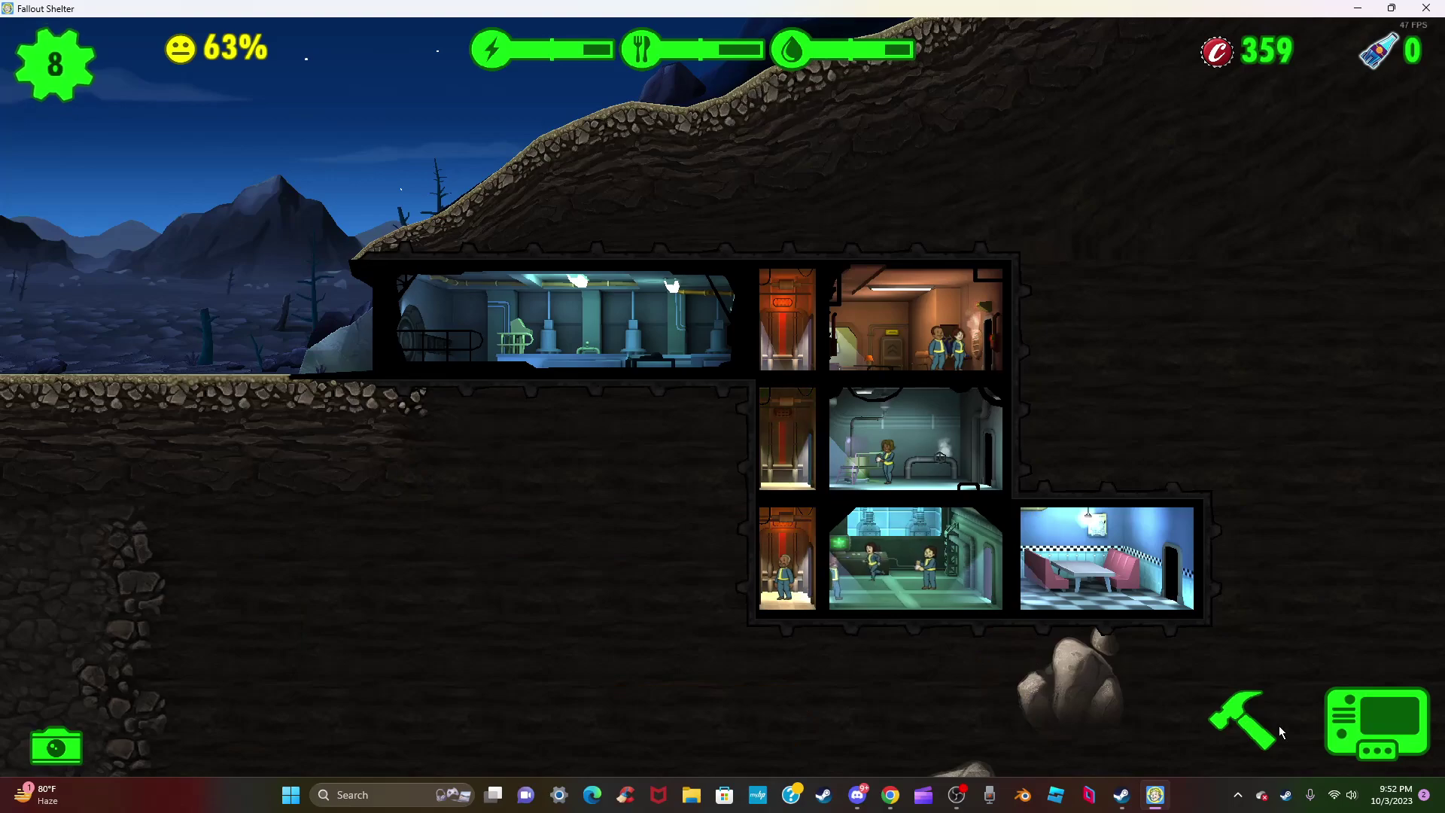
left_click(1242, 720)
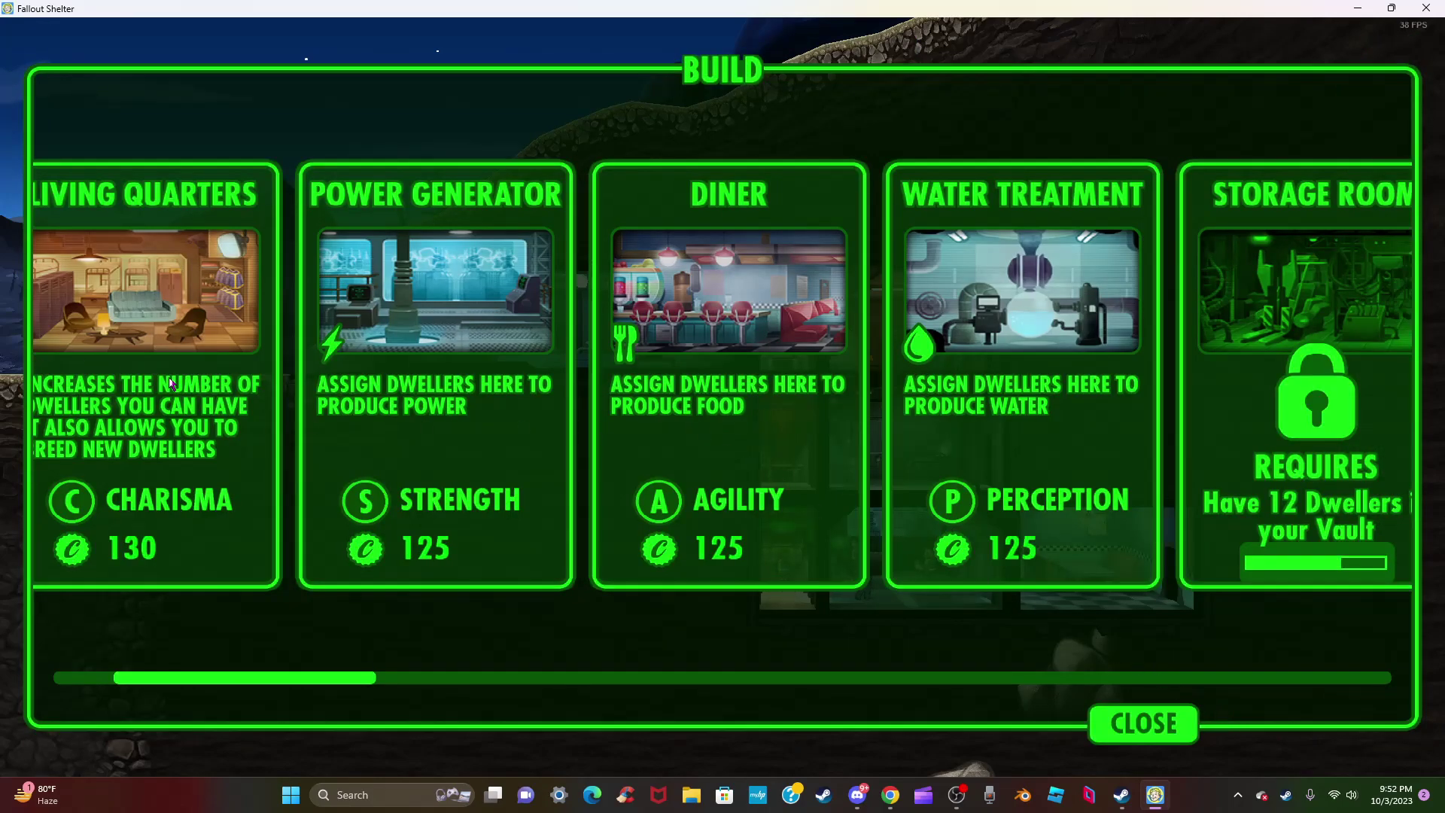
left_click(188, 401)
left_click(151, 352)
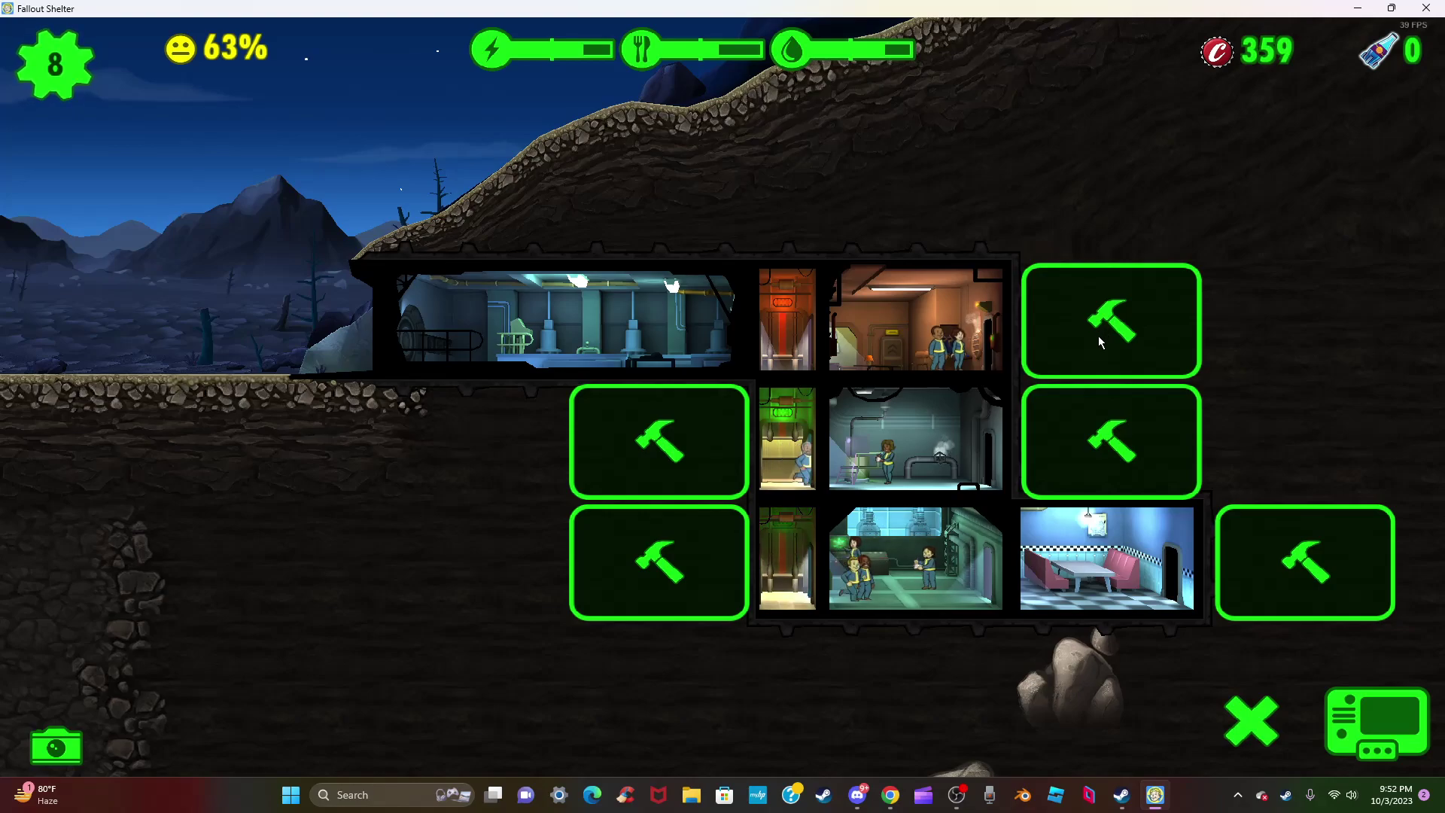
left_click(1099, 335)
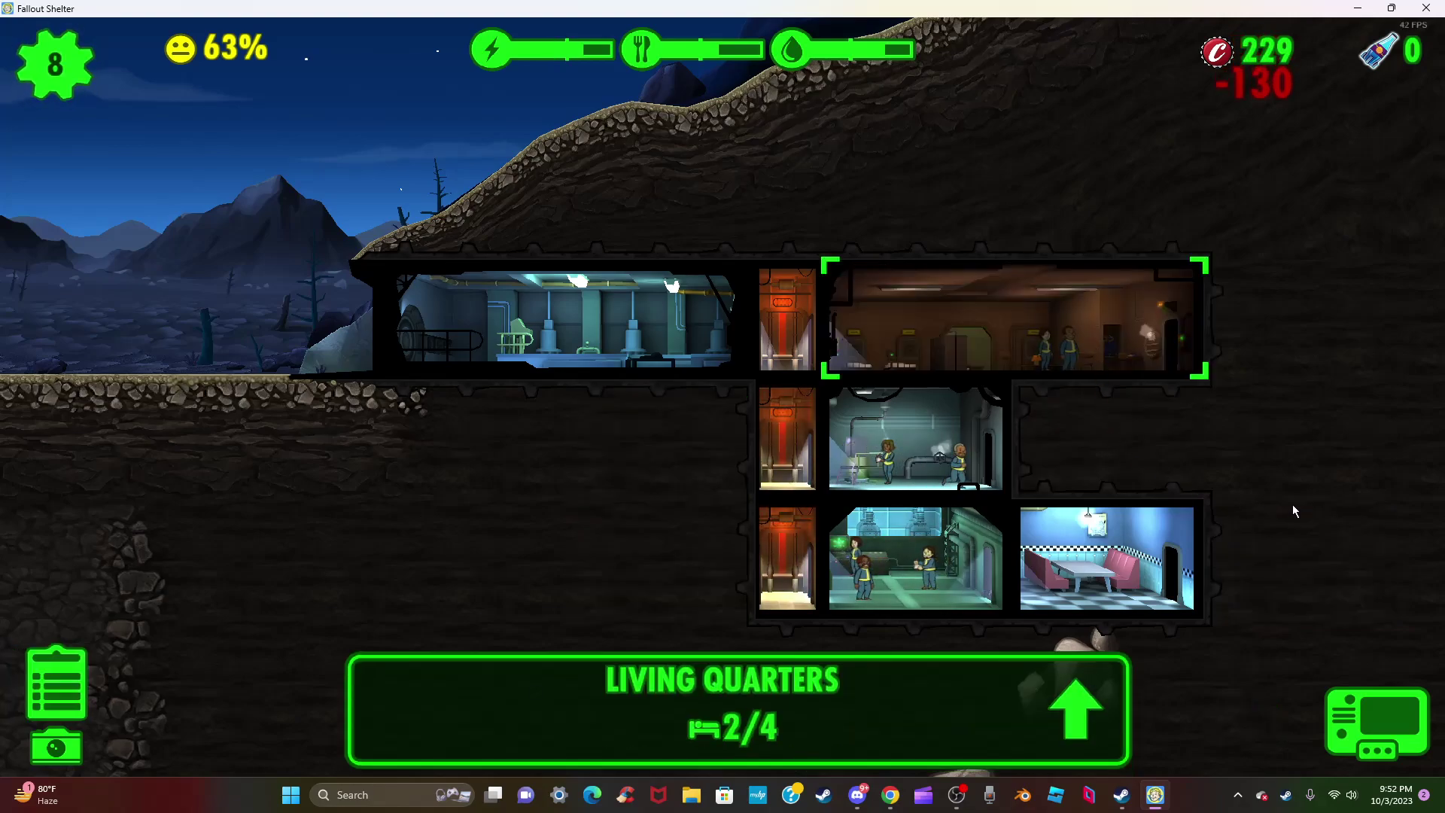
left_click_drag(1291, 505, 1047, 531)
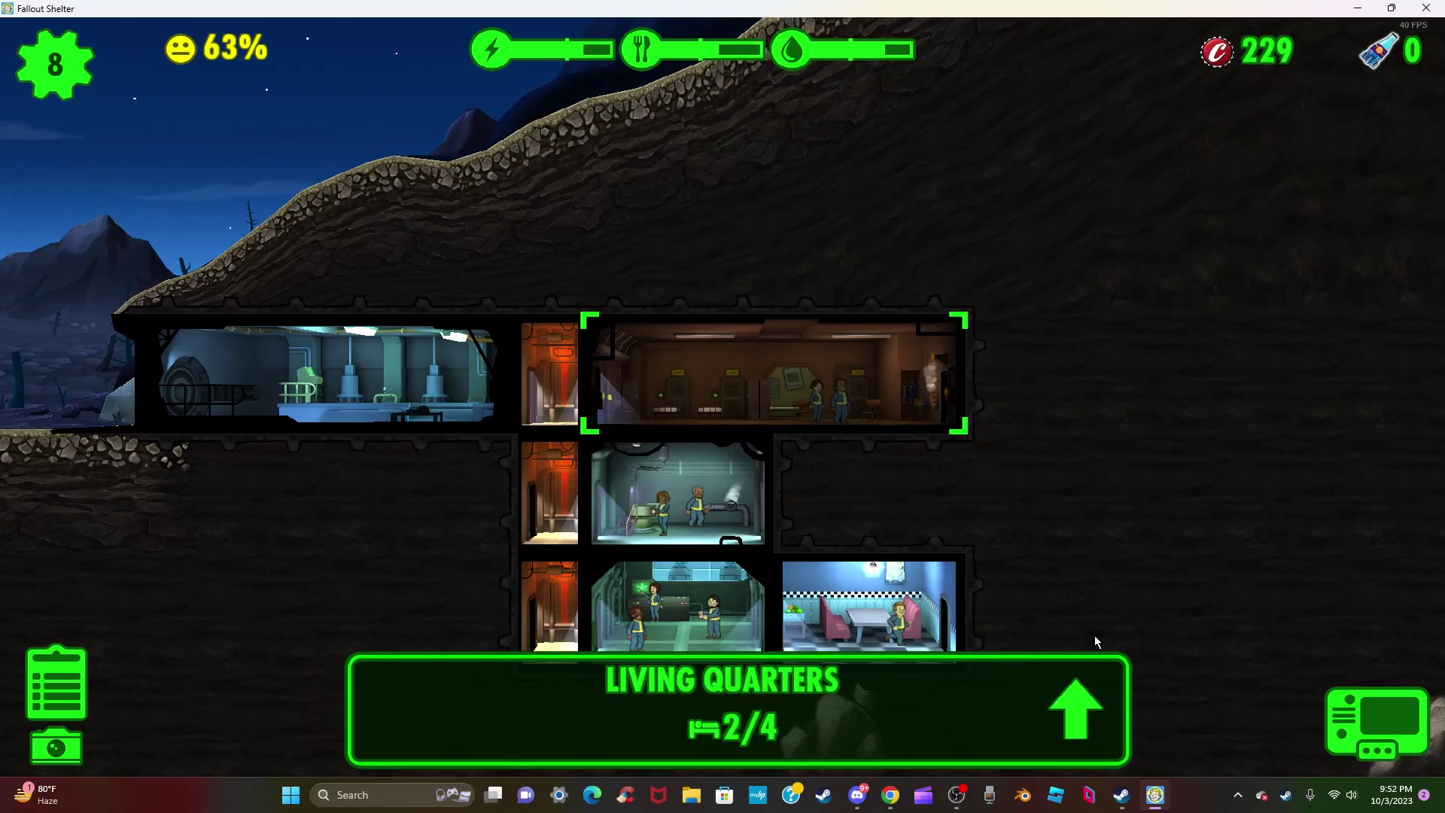
left_click_drag(1092, 630, 1090, 593)
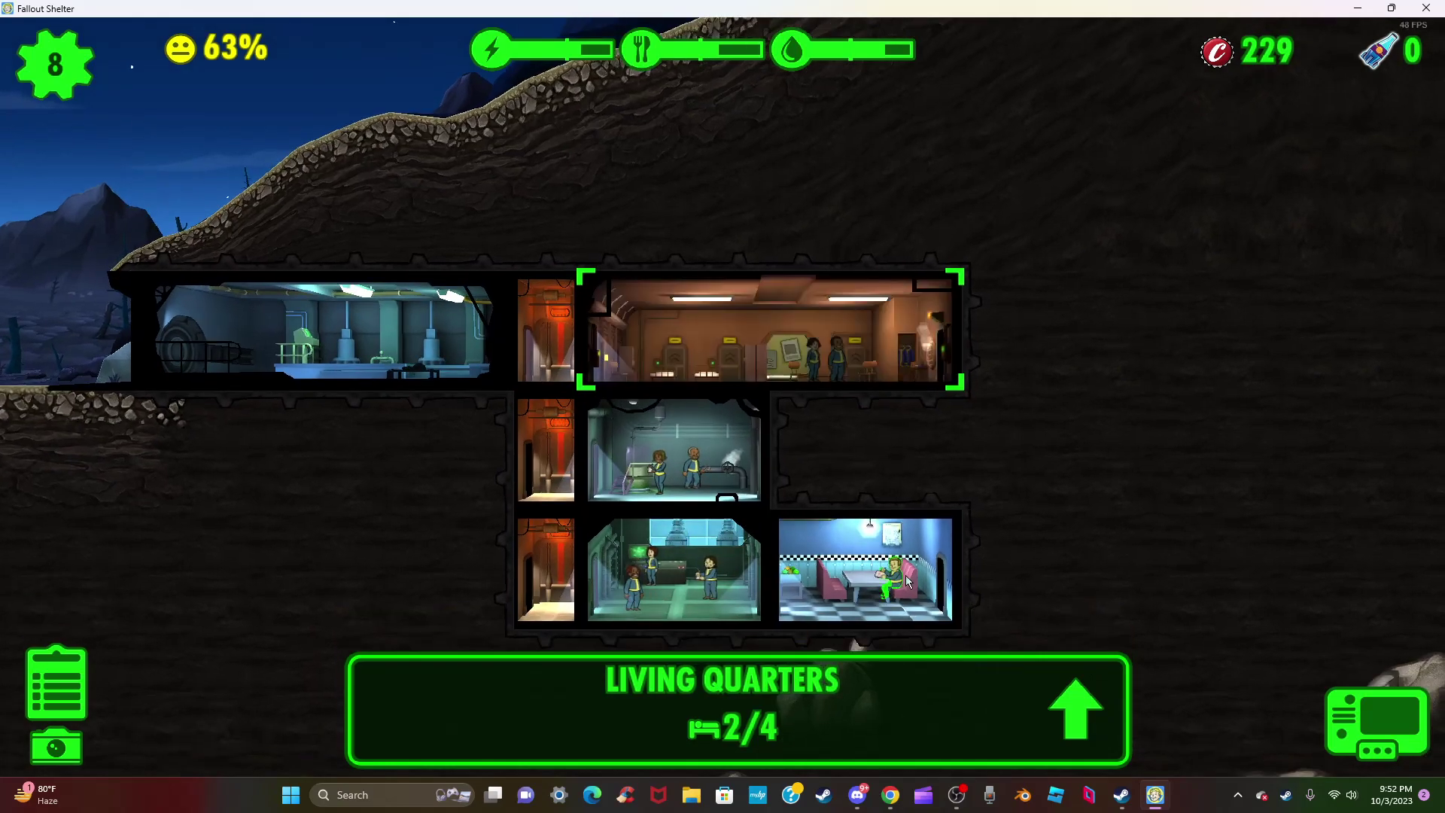
- Move the diner dweller into the living quarters and collect resources from the middle rooms
left_click(864, 569)
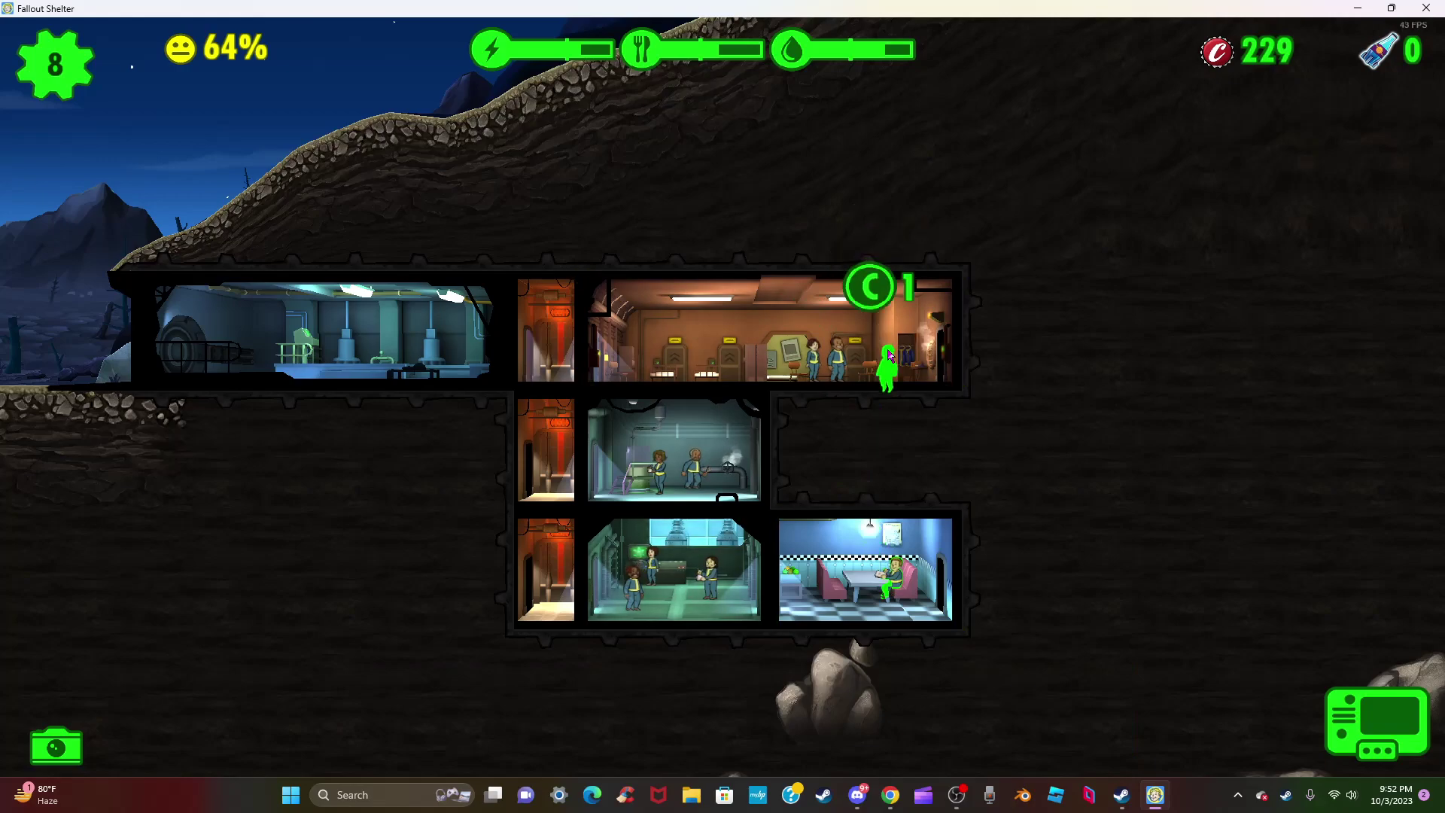
left_click_drag(842, 403, 898, 384)
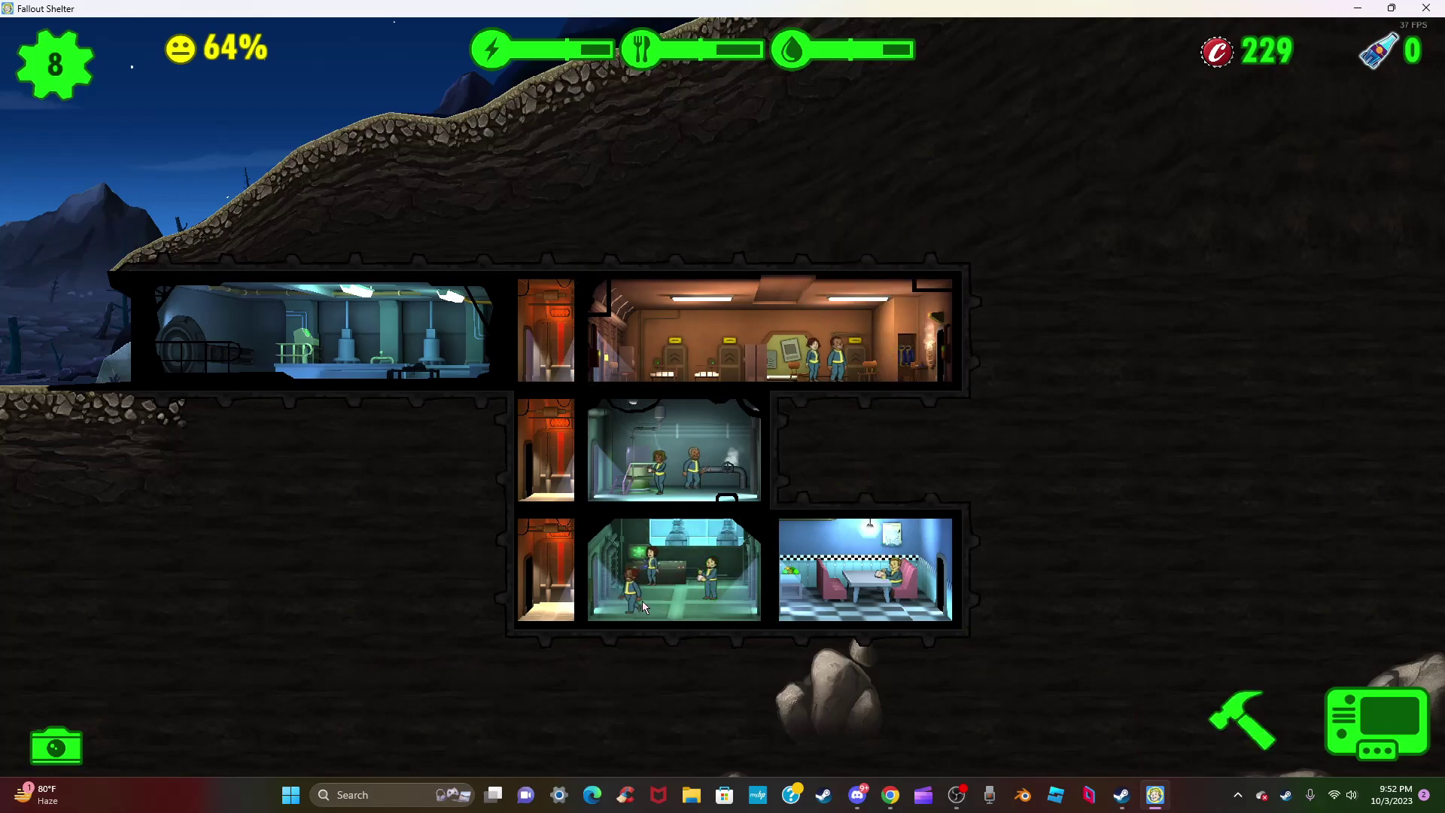
left_click(682, 397)
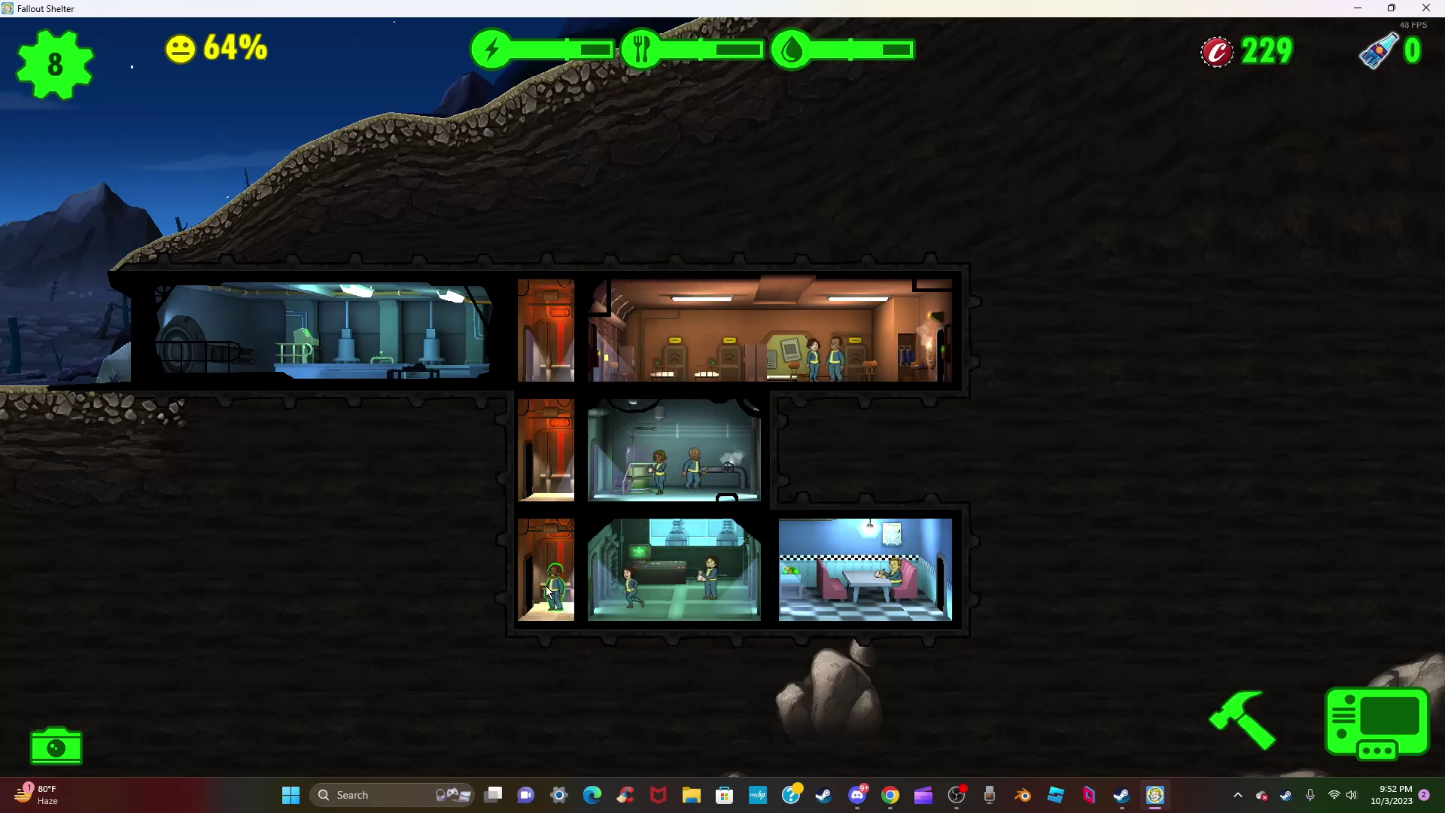
left_click(652, 559)
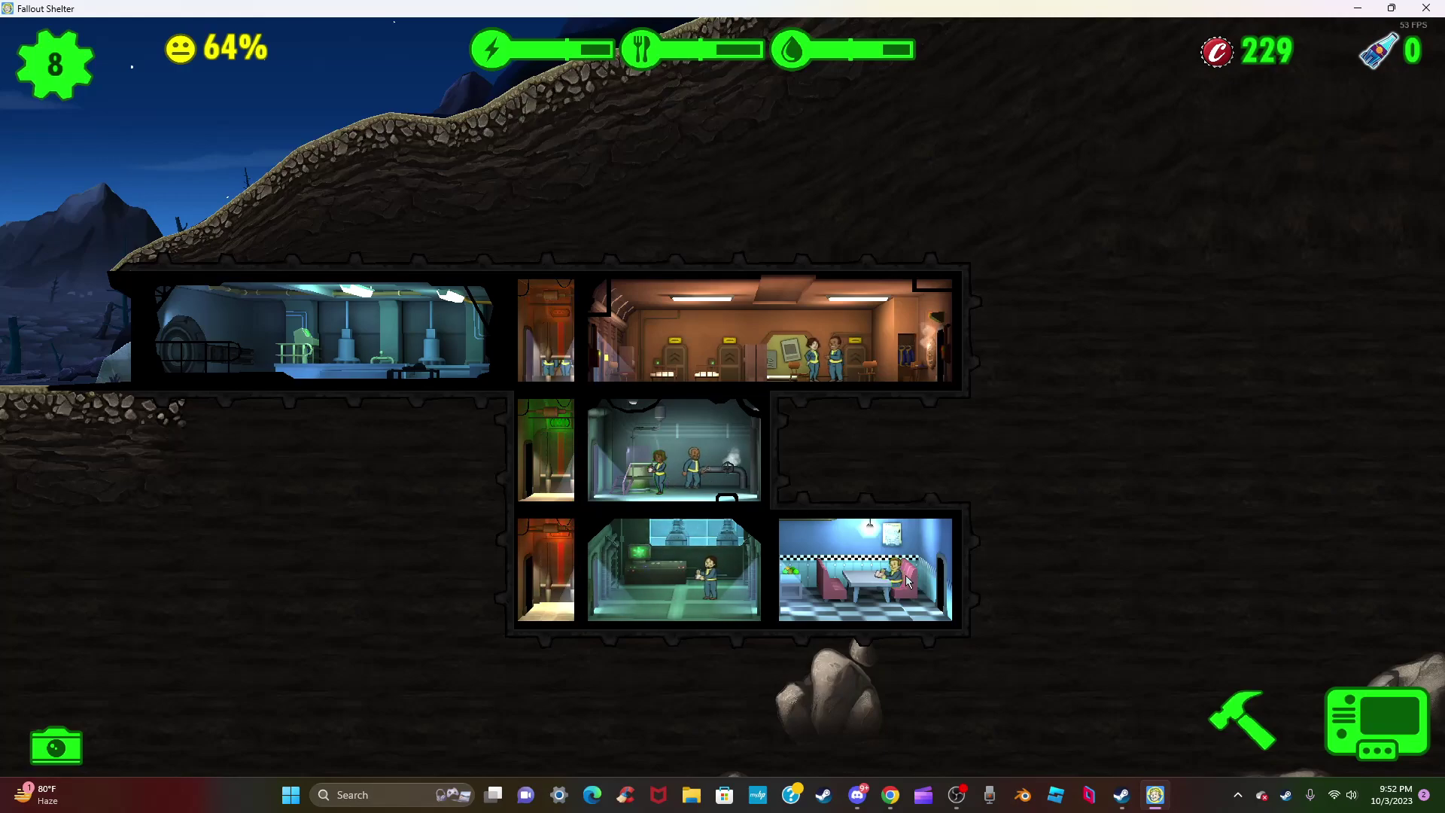
left_click_drag(673, 576, 662, 553)
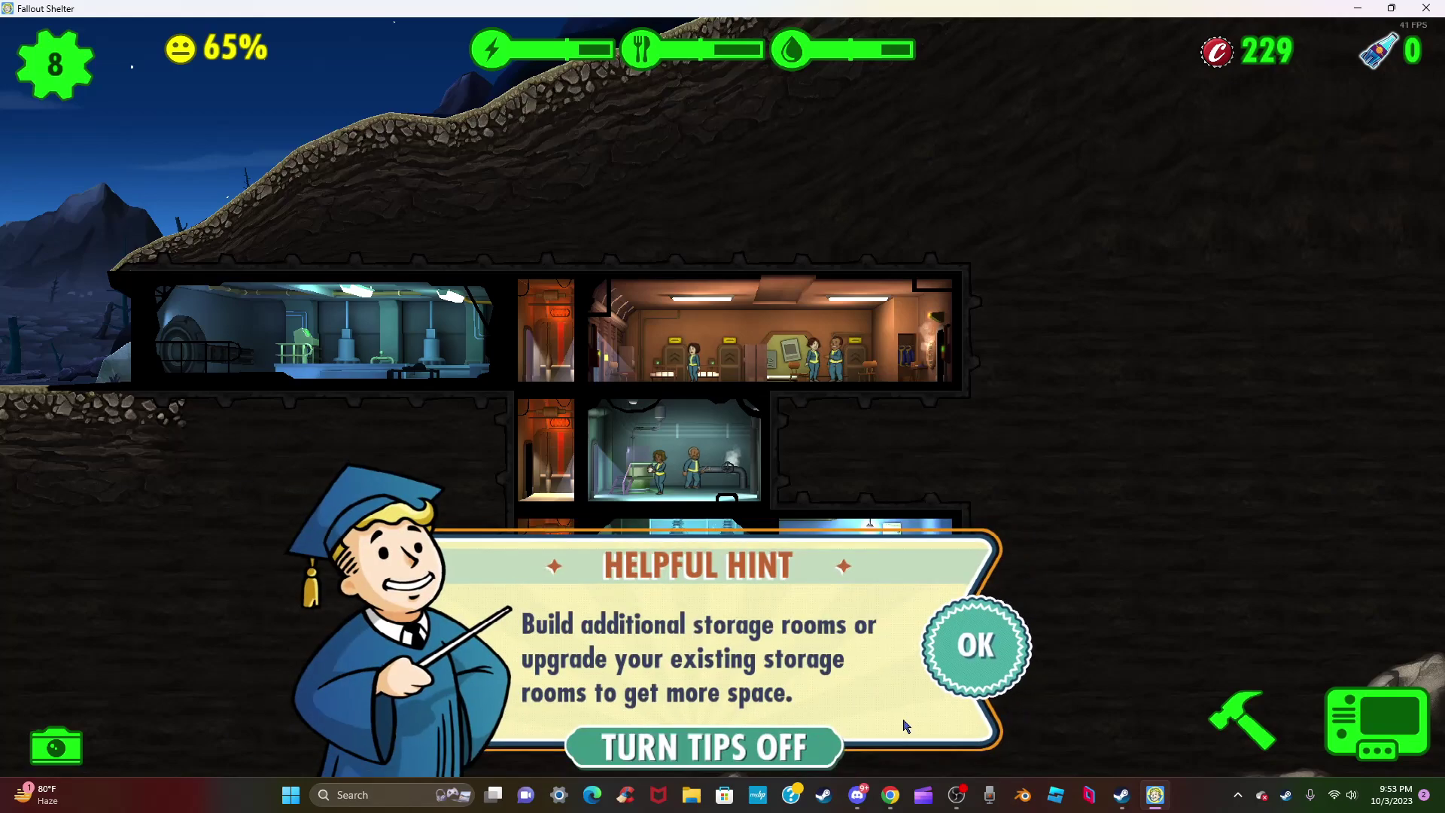
- Dismiss the storage hint and browse the Build list without building
left_click(979, 650)
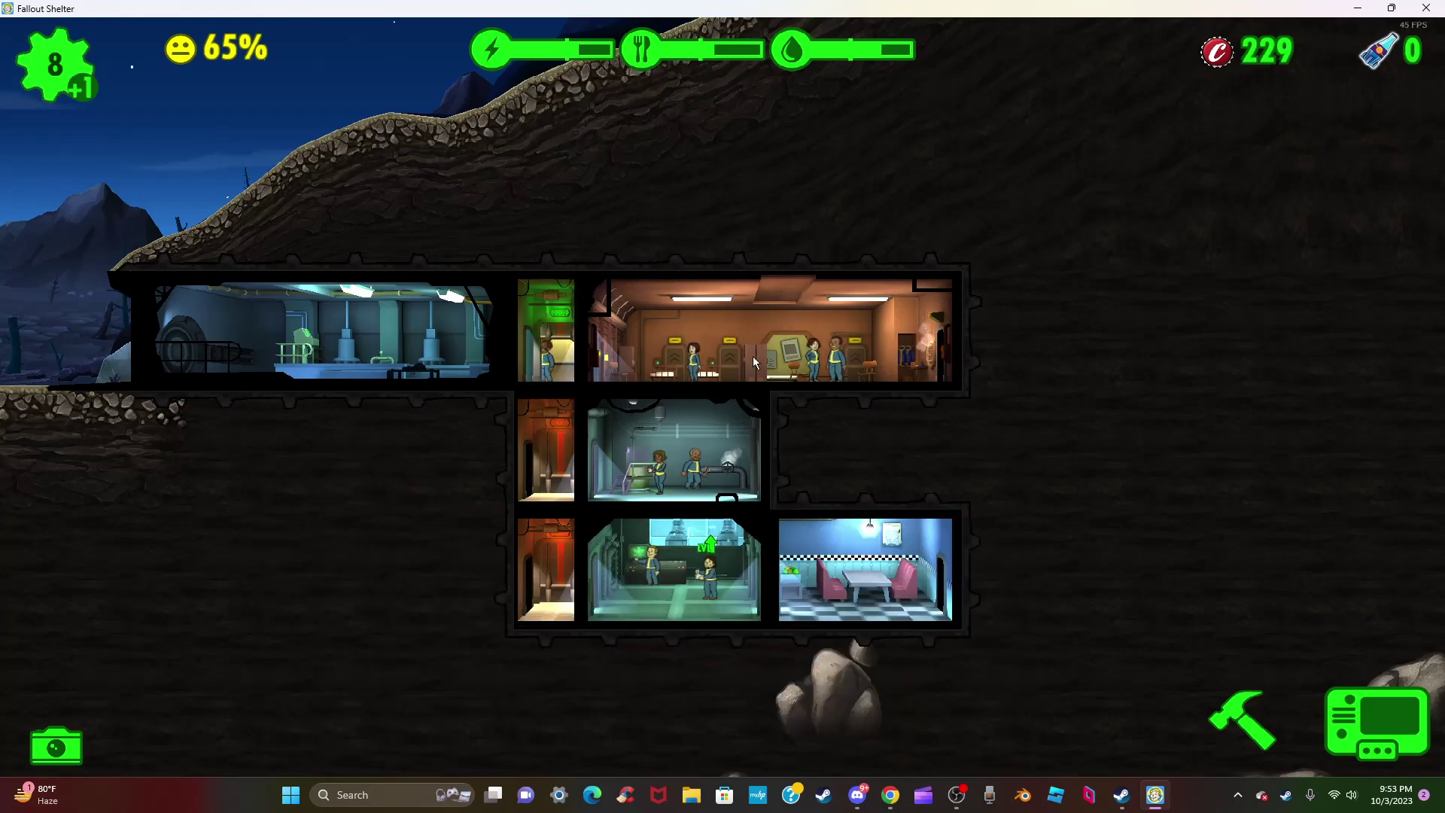
left_click(1251, 723)
left_click_drag(1215, 505, 938, 508)
left_click(1148, 726)
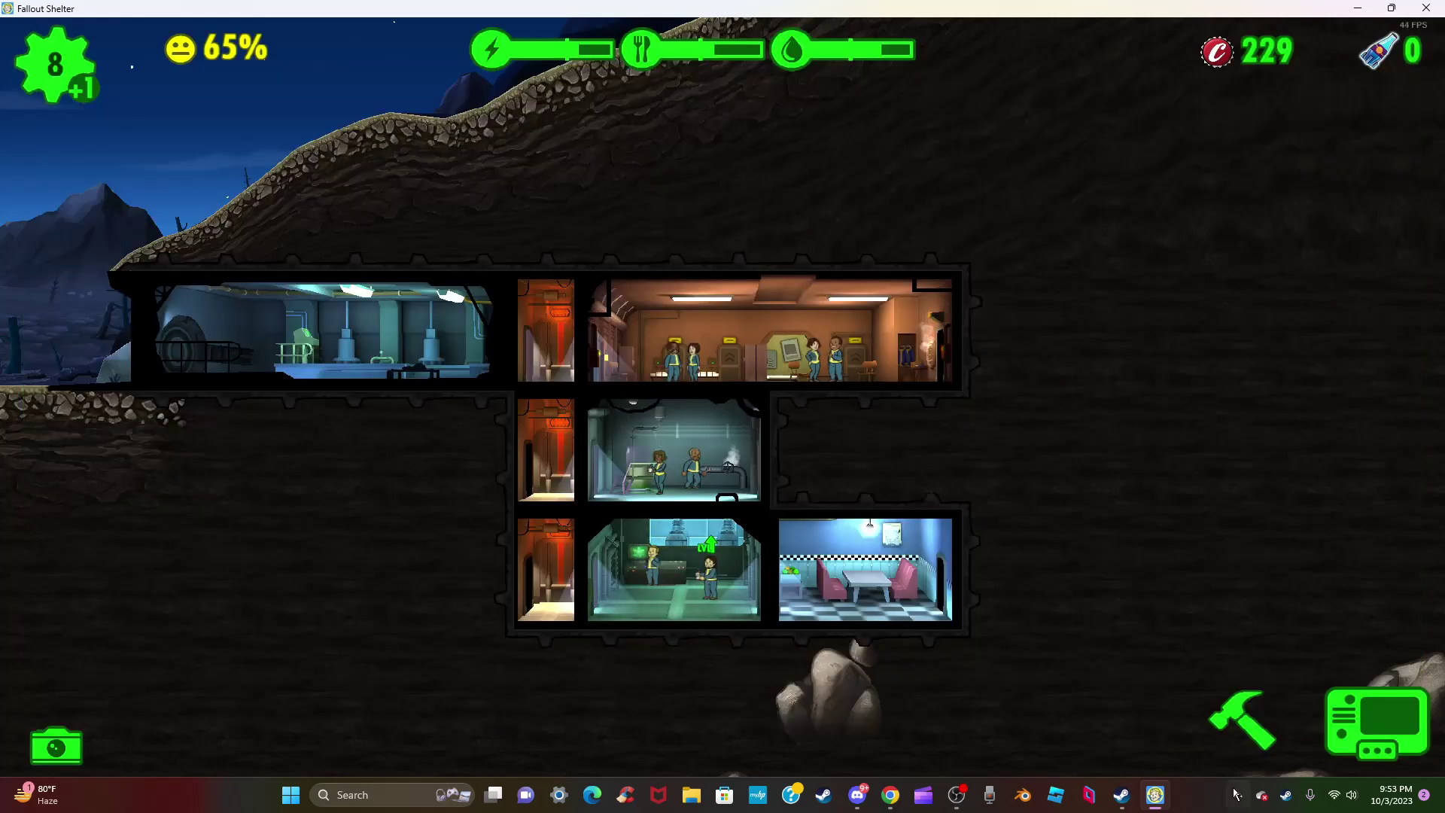
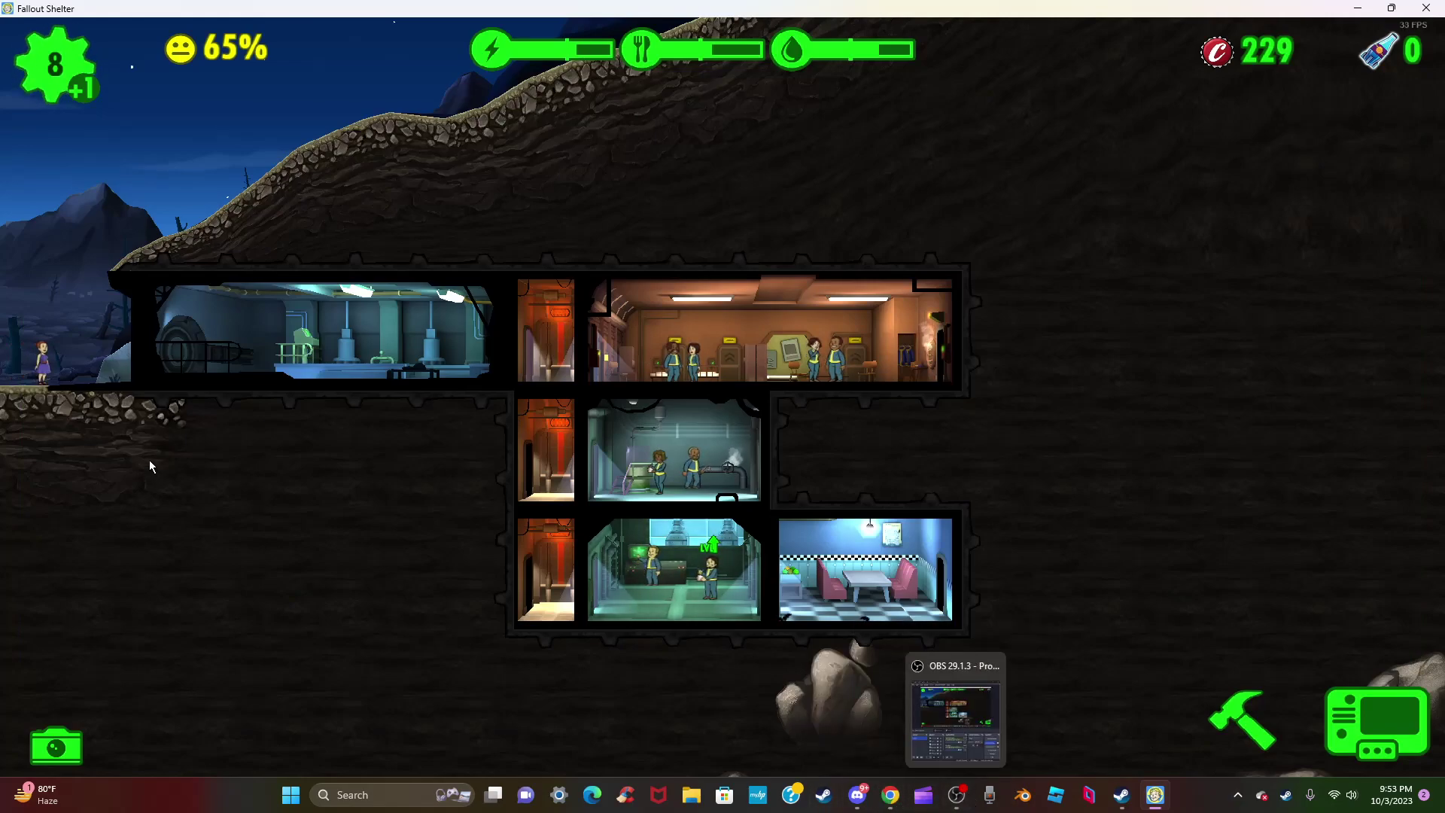
- Drag the arriving dweller from the vault entrance into the living quarters
left_click_drag(46, 372, 1119, 569)
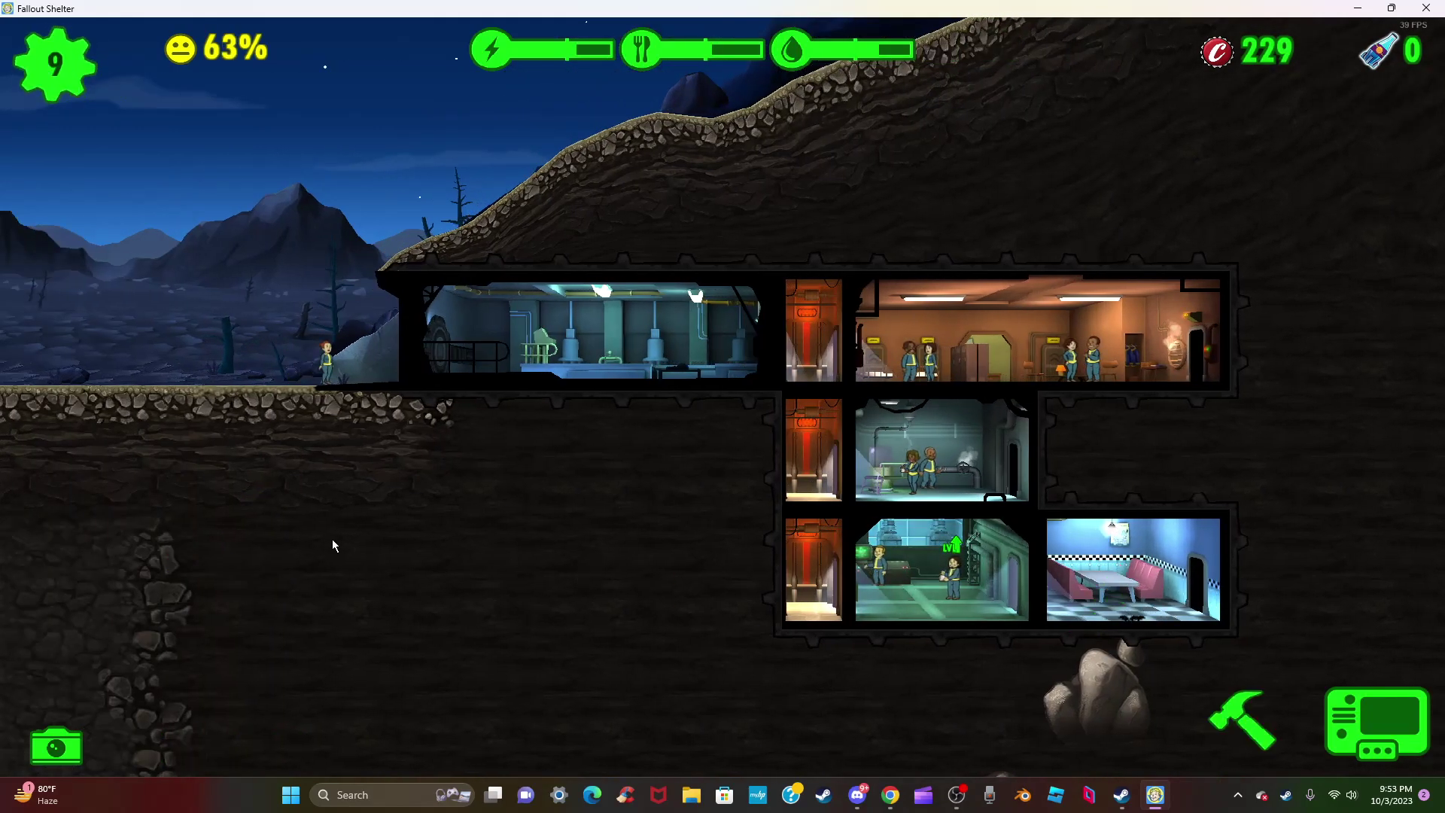
left_click_drag(531, 545, 434, 532)
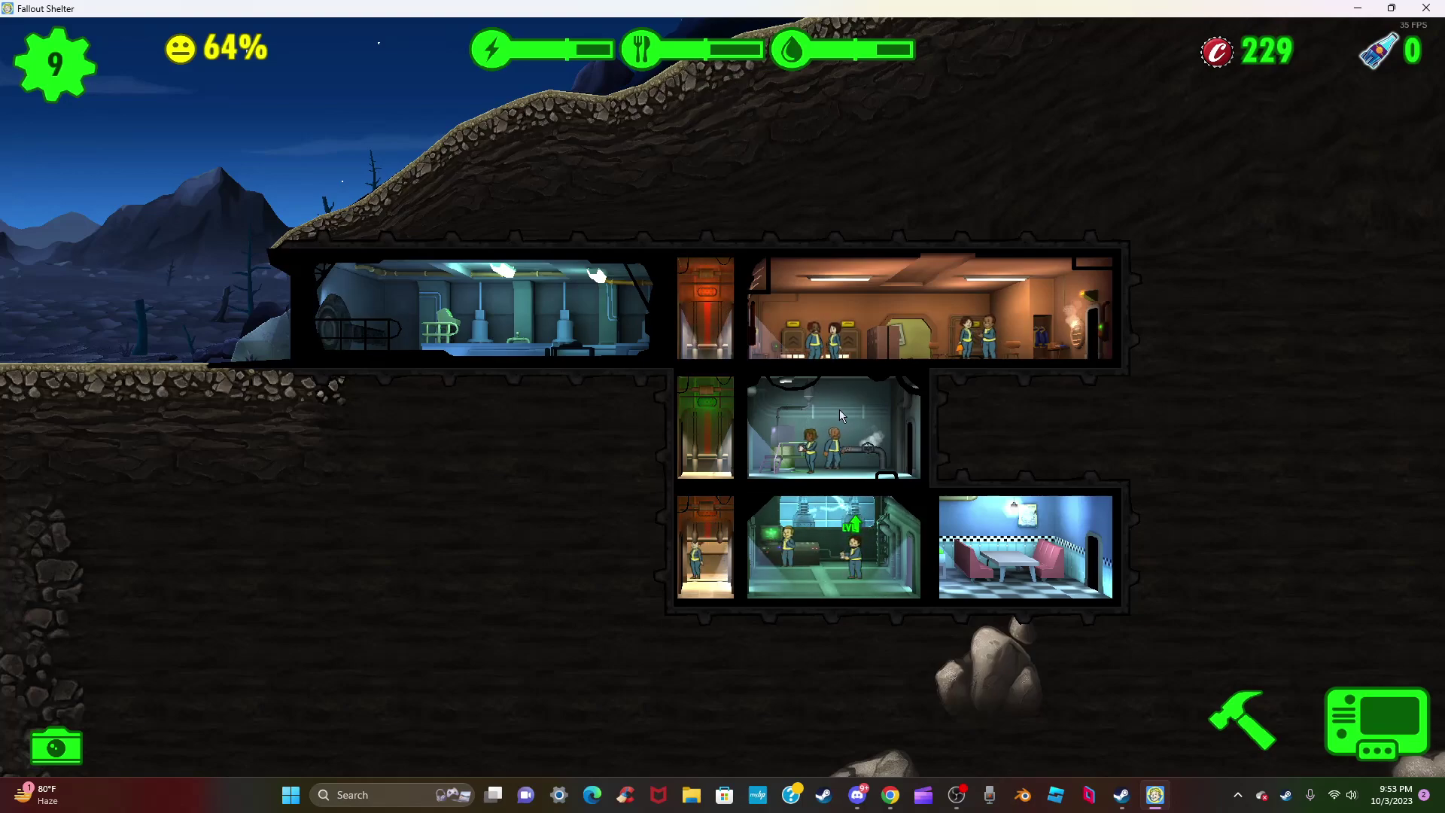
- Level the power-generator dweller to 2, dismiss the lunchbox hint, and collect generator power
left_click(853, 555)
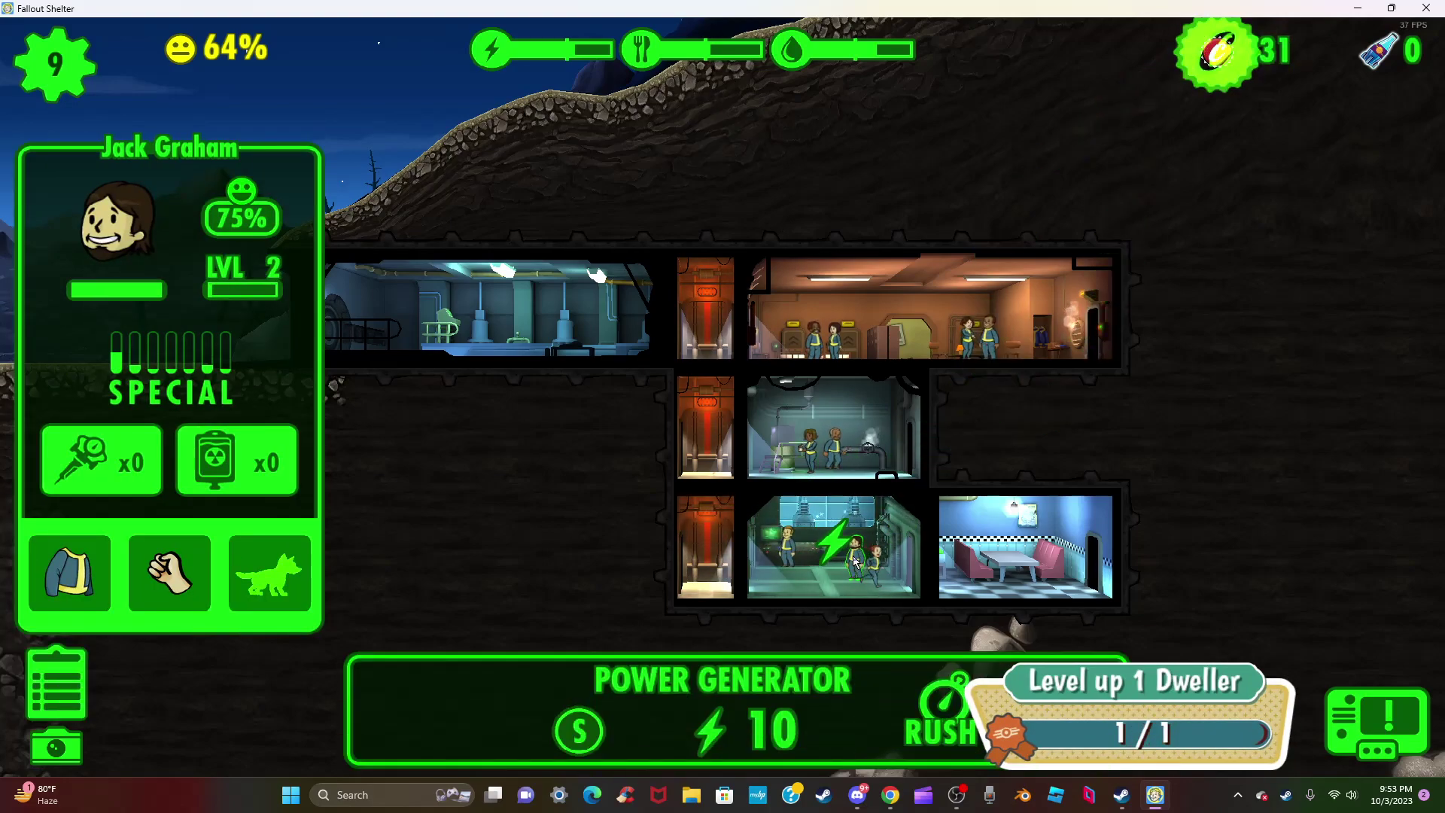
left_click(855, 559)
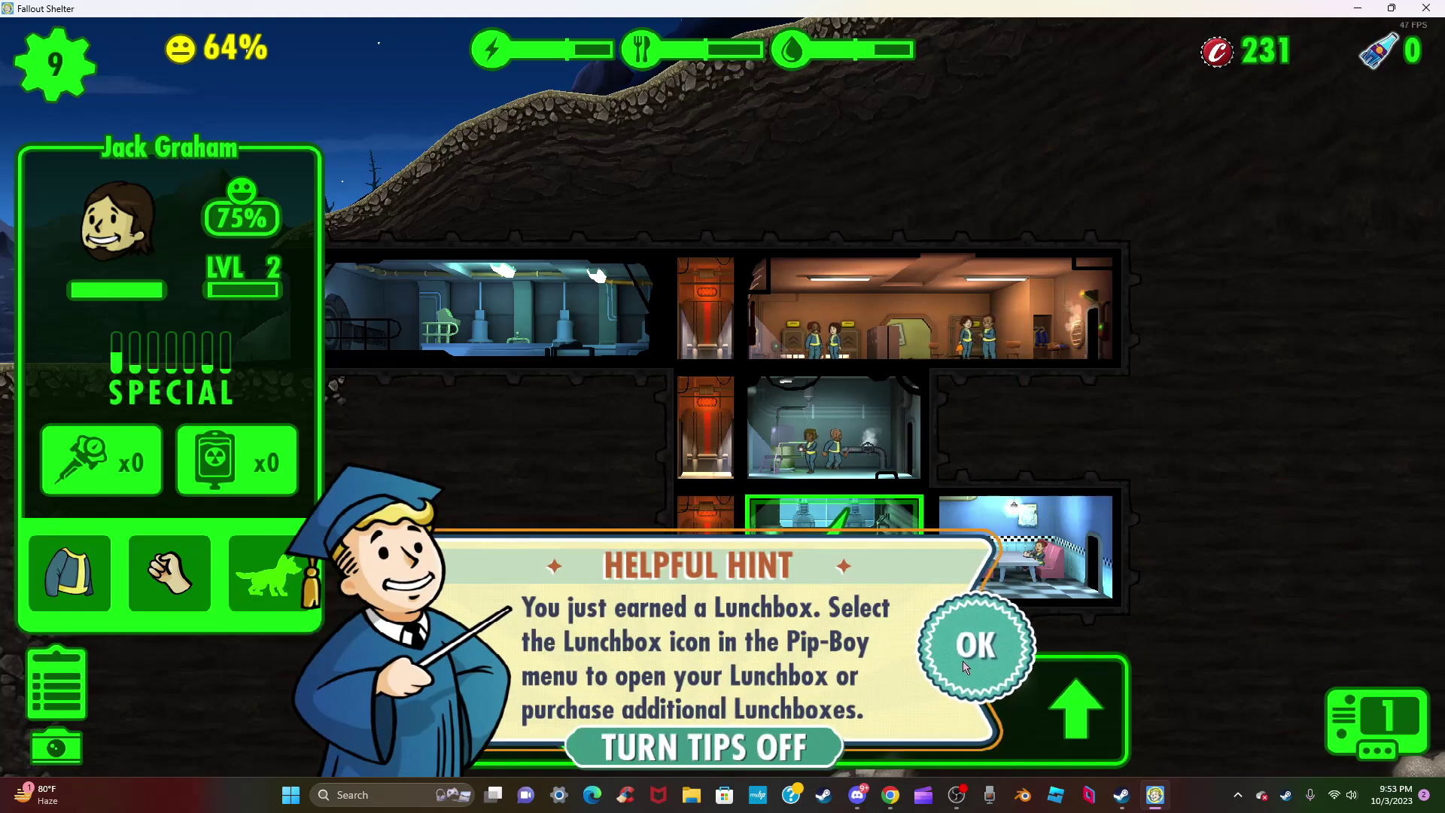
left_click(973, 646)
left_click(509, 617)
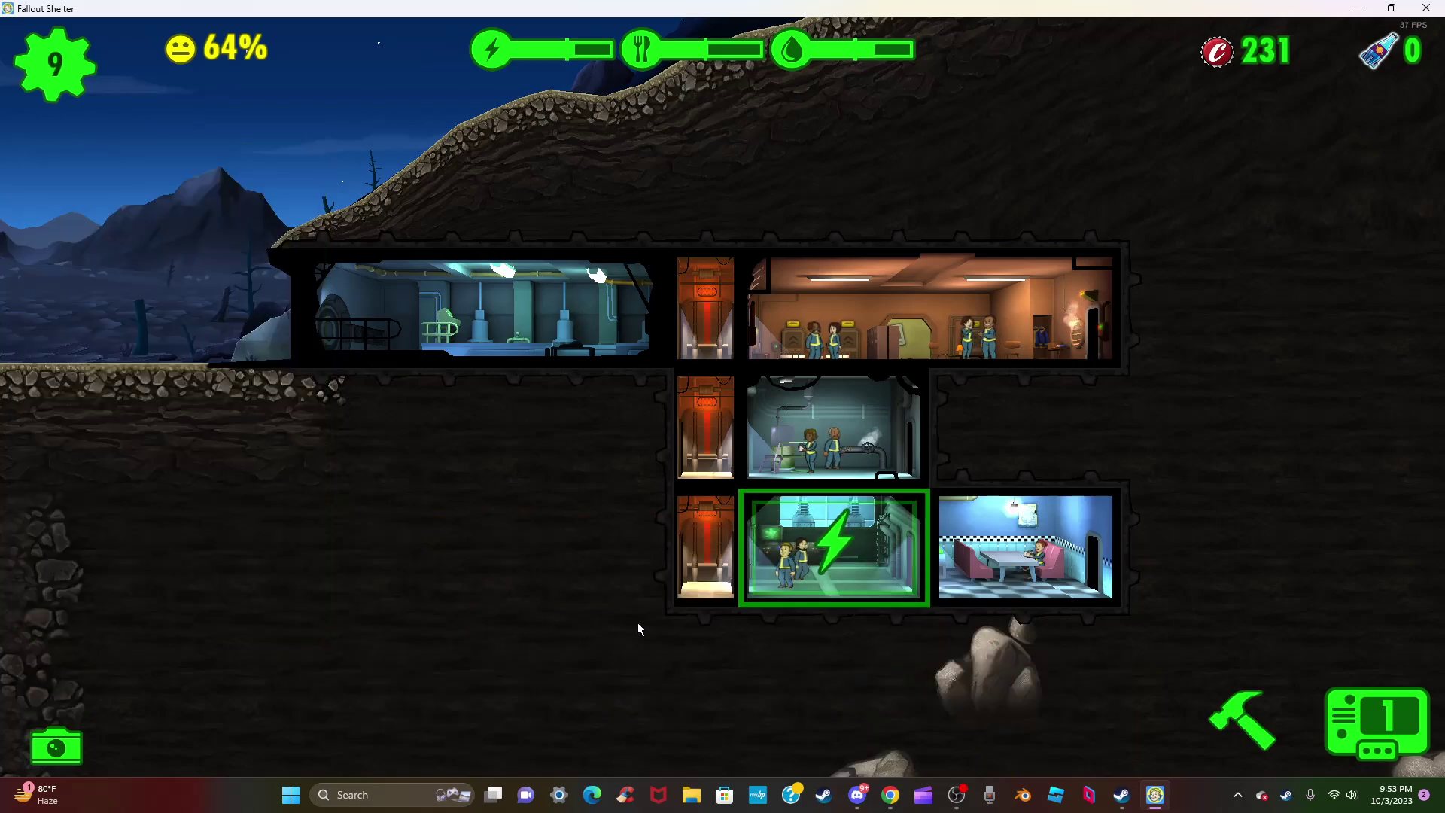
left_click(835, 560)
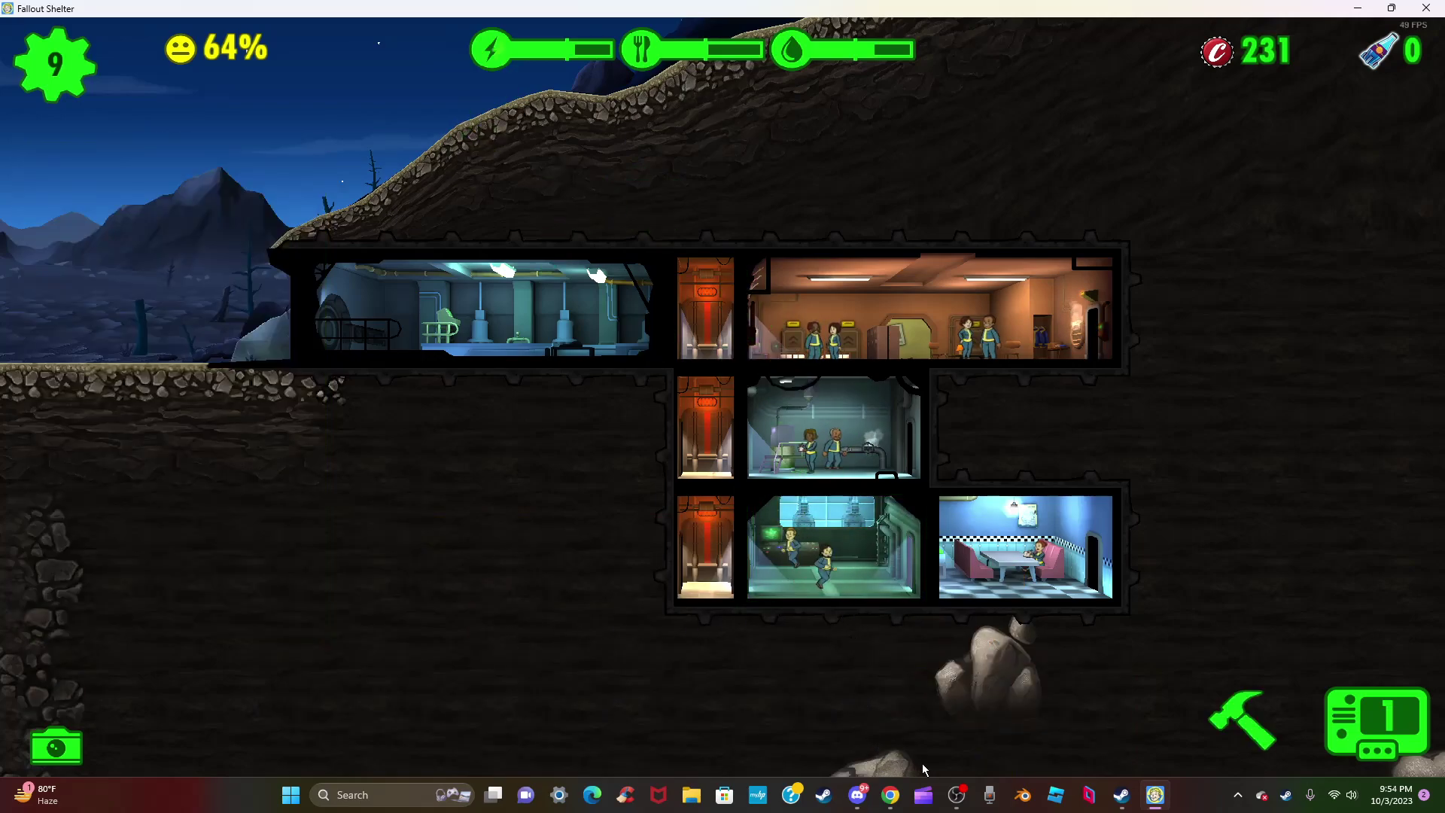